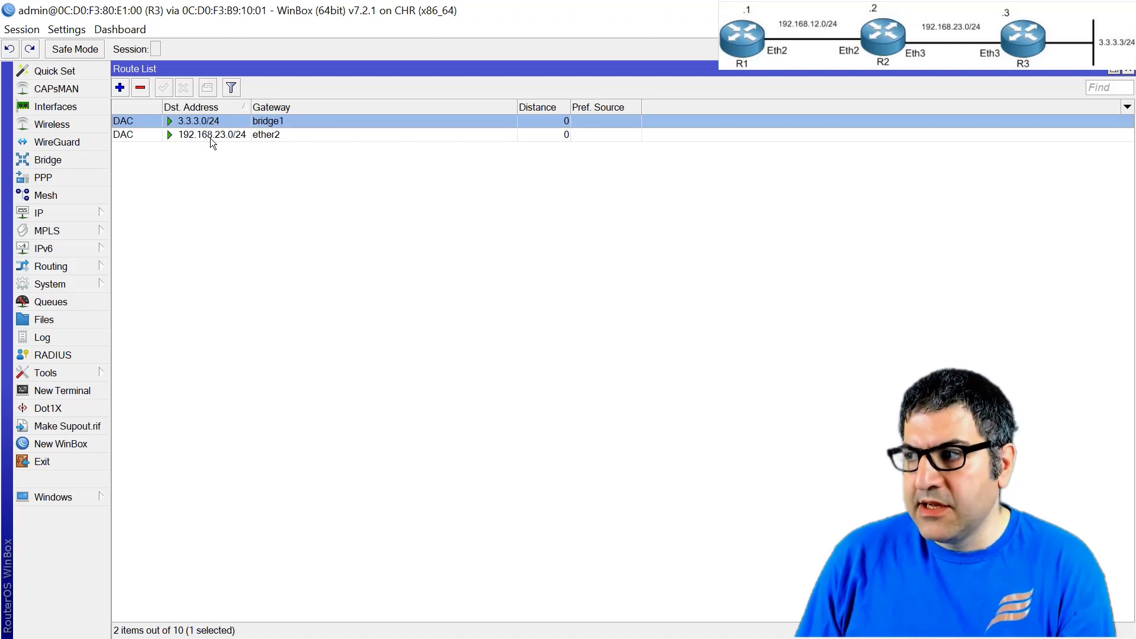
- Add a default route (0.0.0.0/0) on R3 with gateway 192.168.23.2
click(120, 87)
drag(495, 154, 313, 137)
key(Tab)
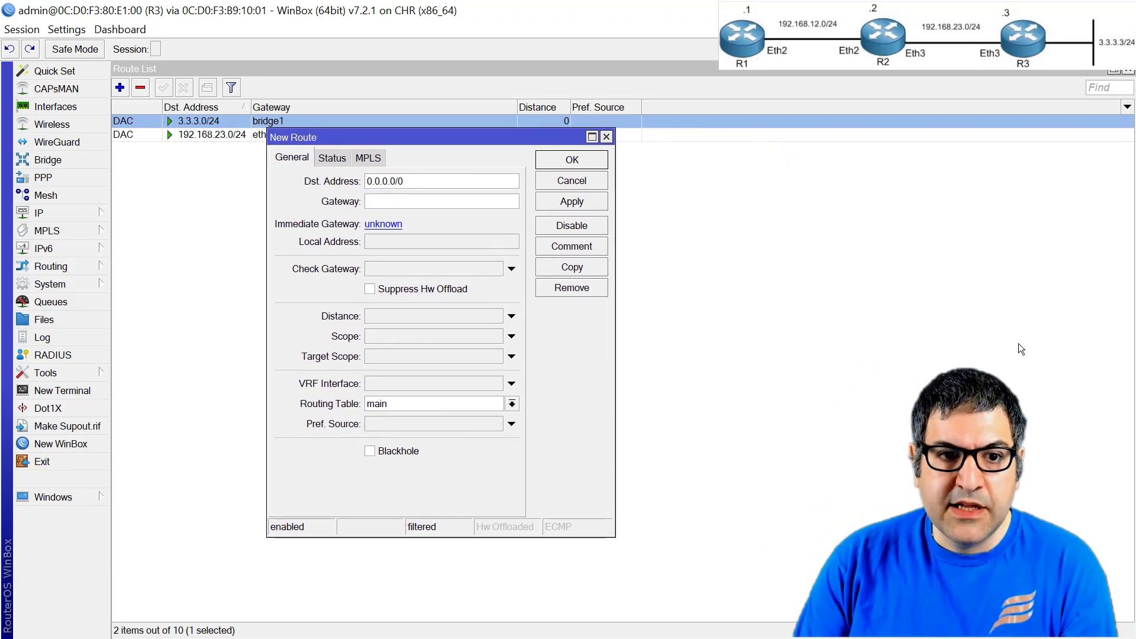
text(192.168.23.2)
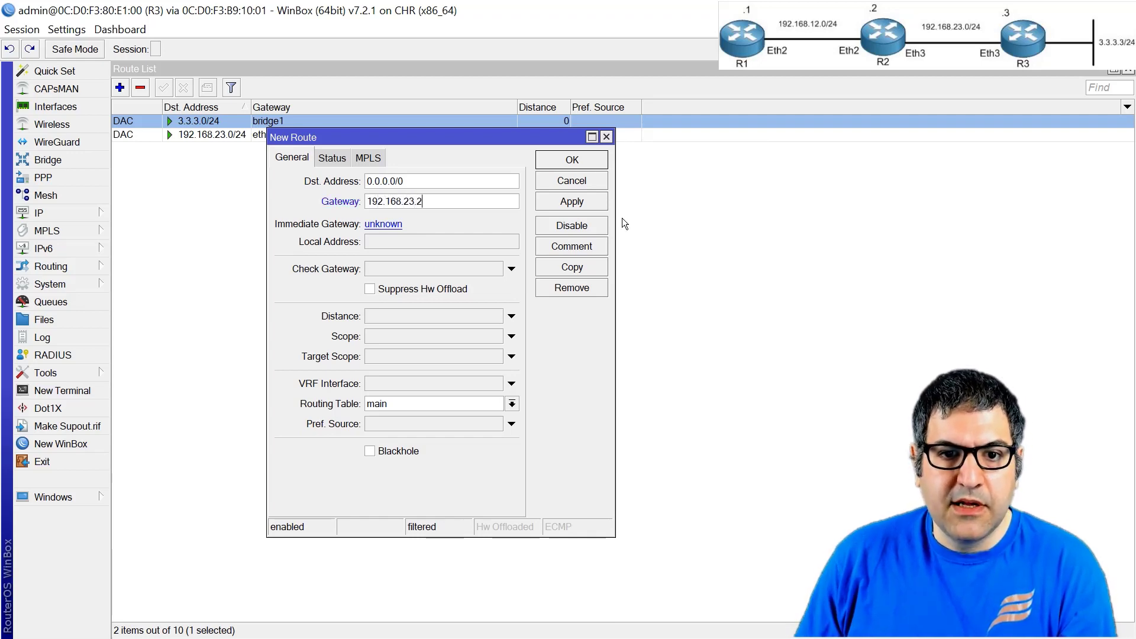
click(572, 201)
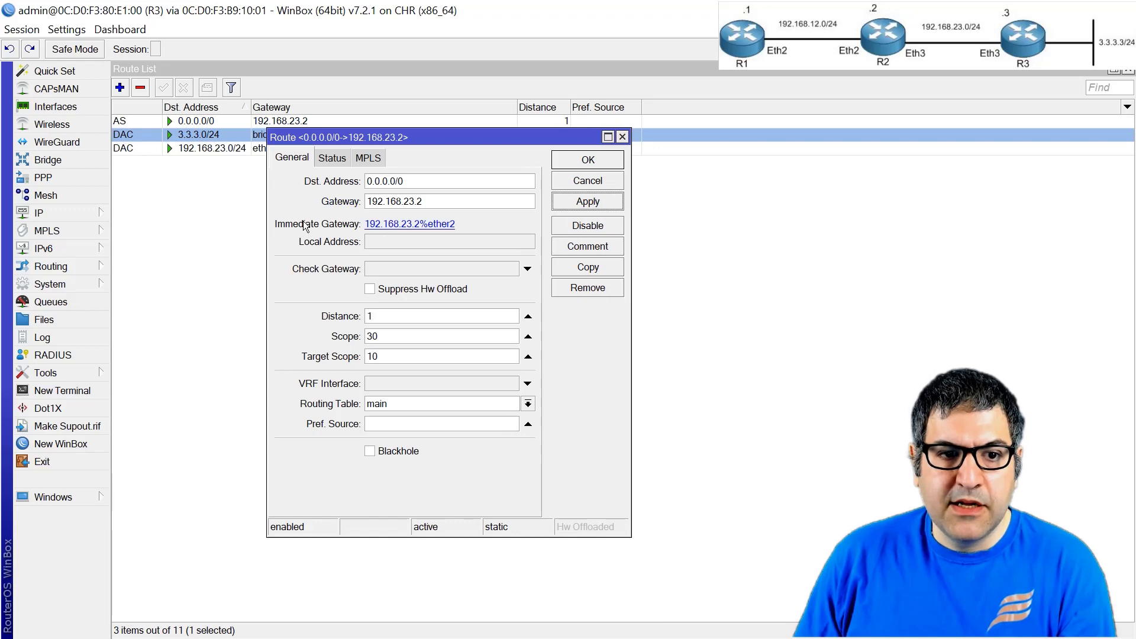
click(603, 166)
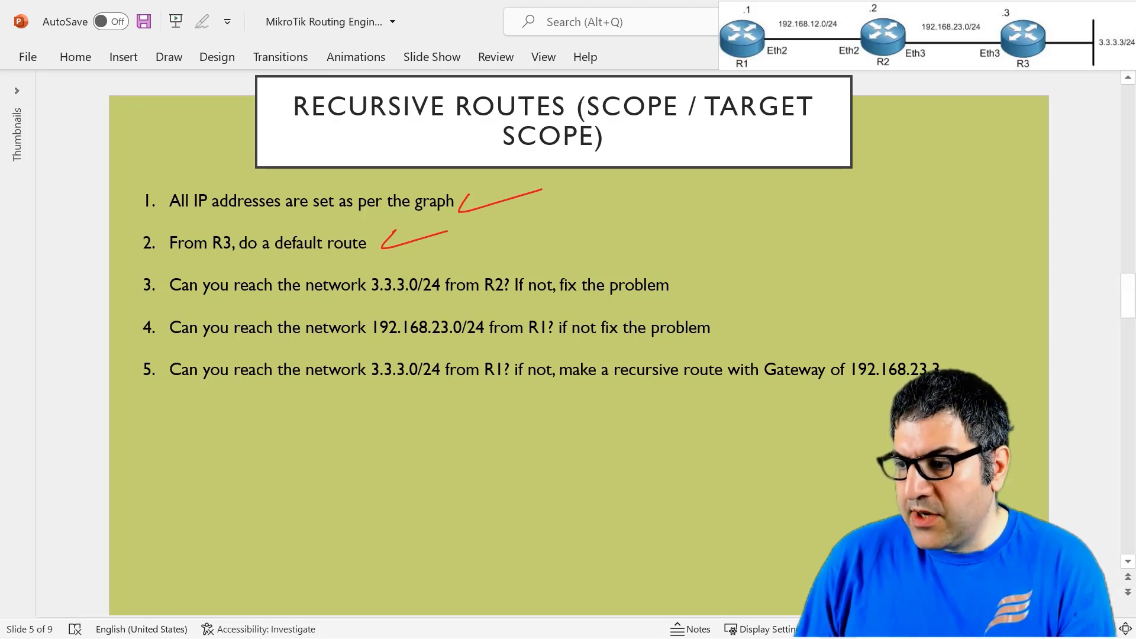
- Switch to R2's WinBox window, close the address list, and ping 3.3.3.3 from a new terminal
key(alt+Tab)
click(452, 271)
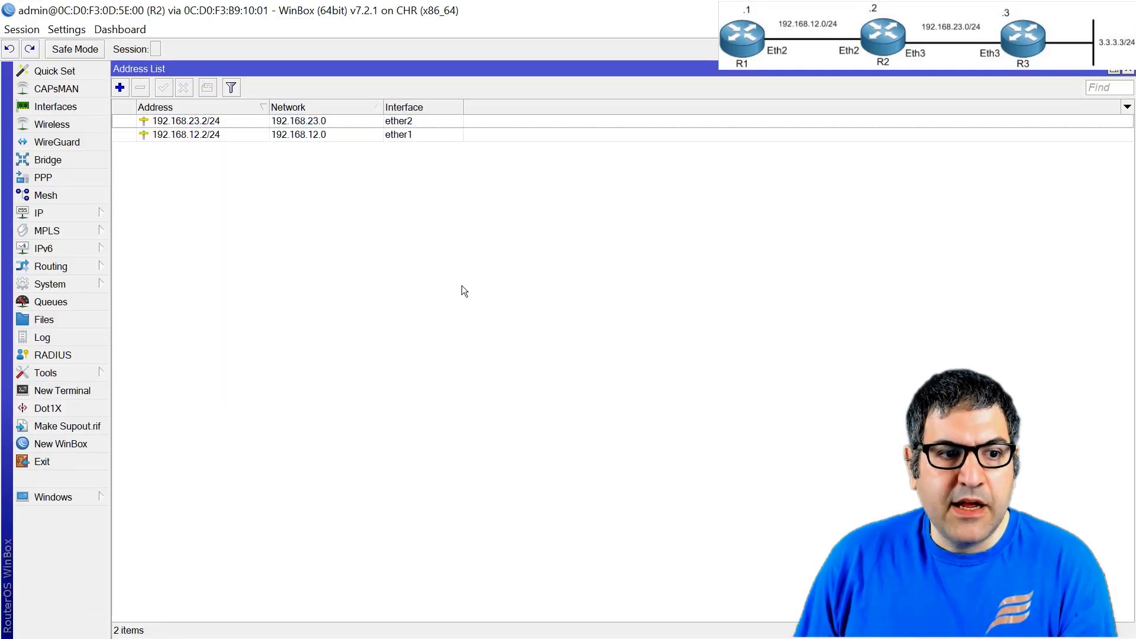
key(Escape)
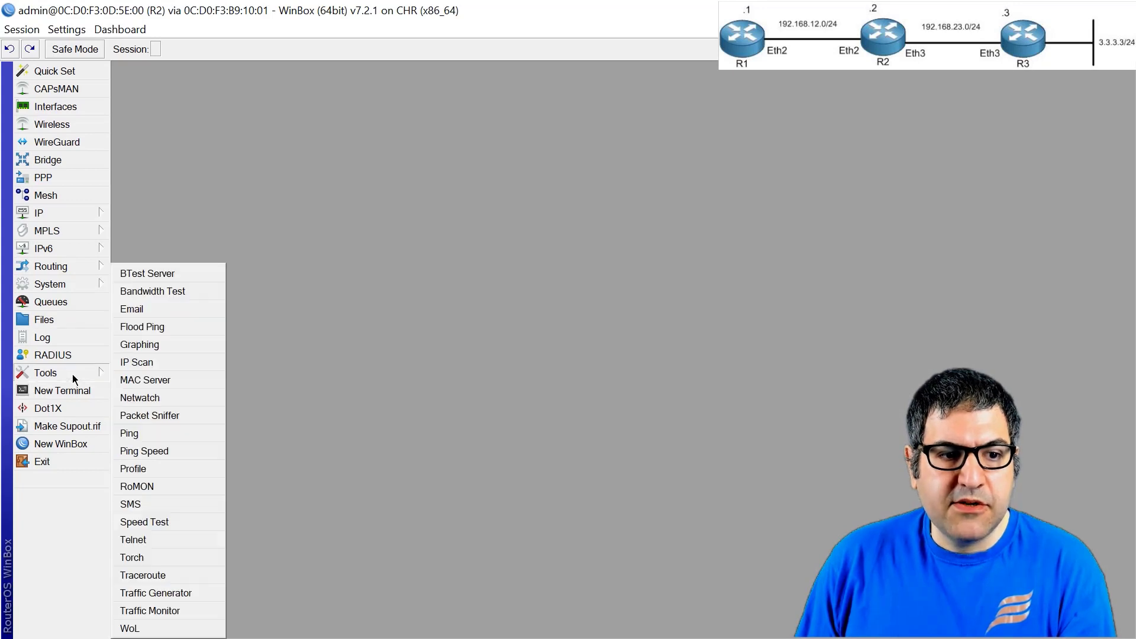
click(72, 392)
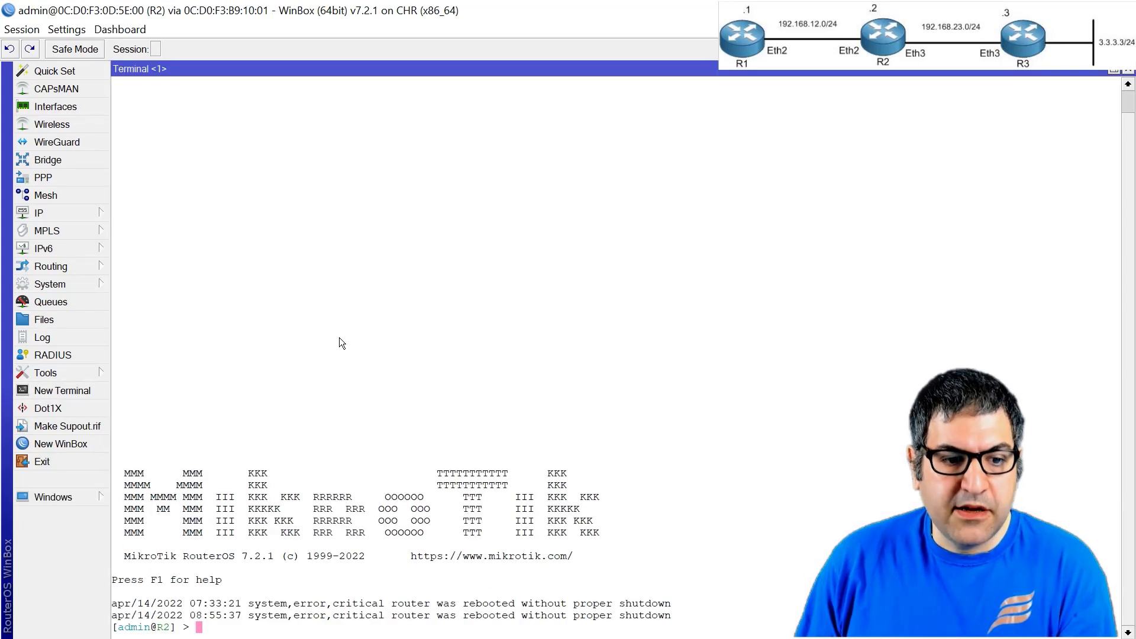
text(ping 3)
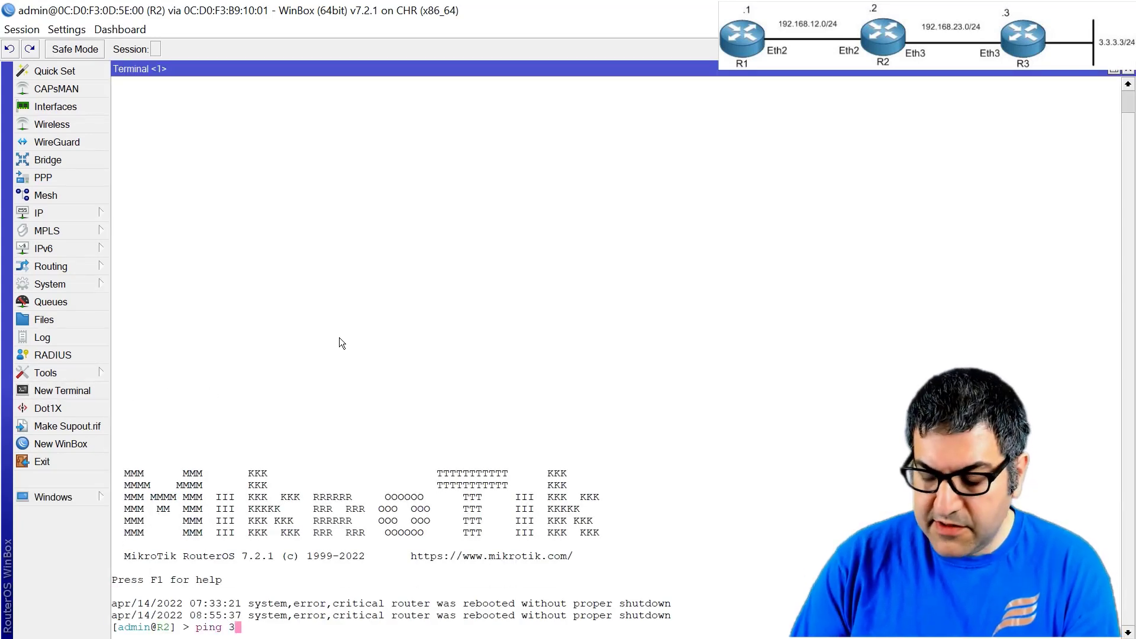
text(.3.3.3.3.)
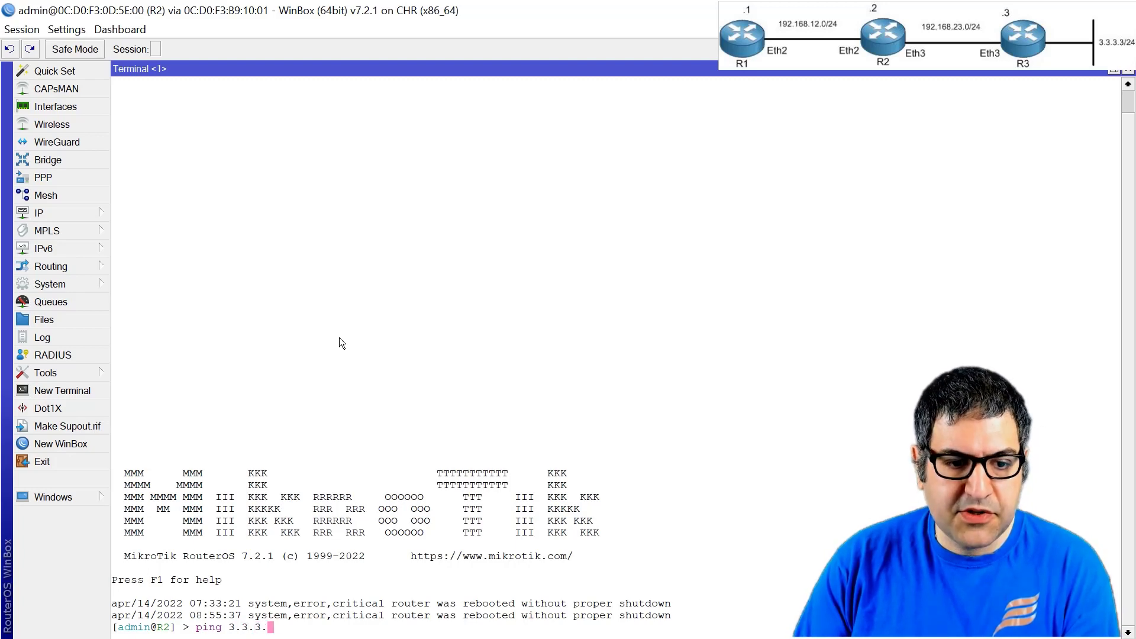
key(Return)
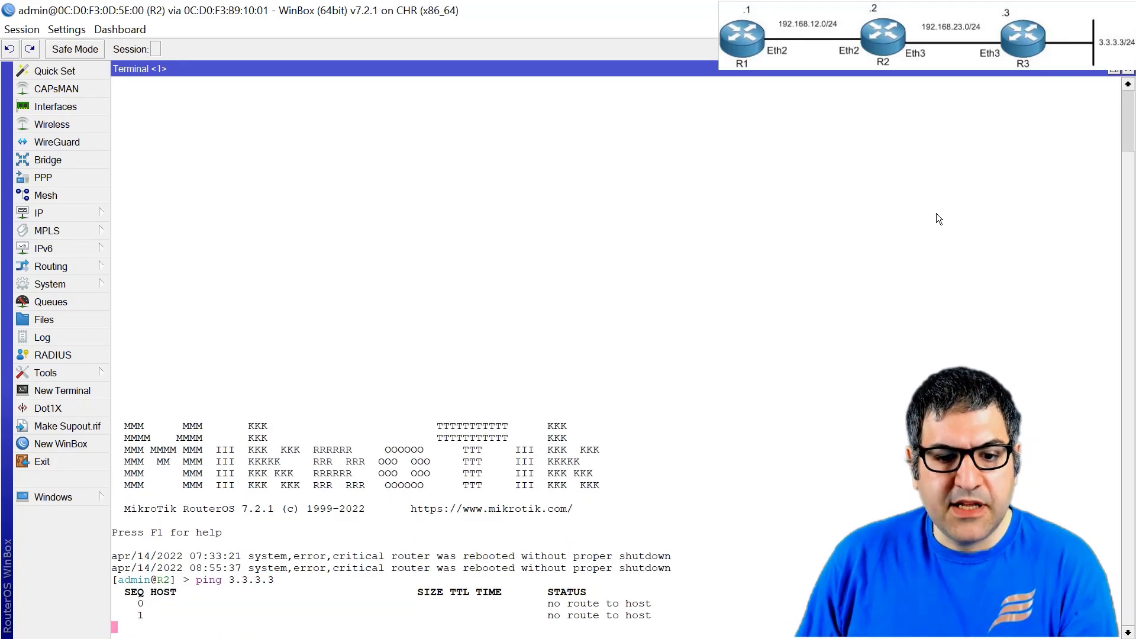
click(1127, 73)
- Open R2's IP route list and examine its connected routes
click(56, 211)
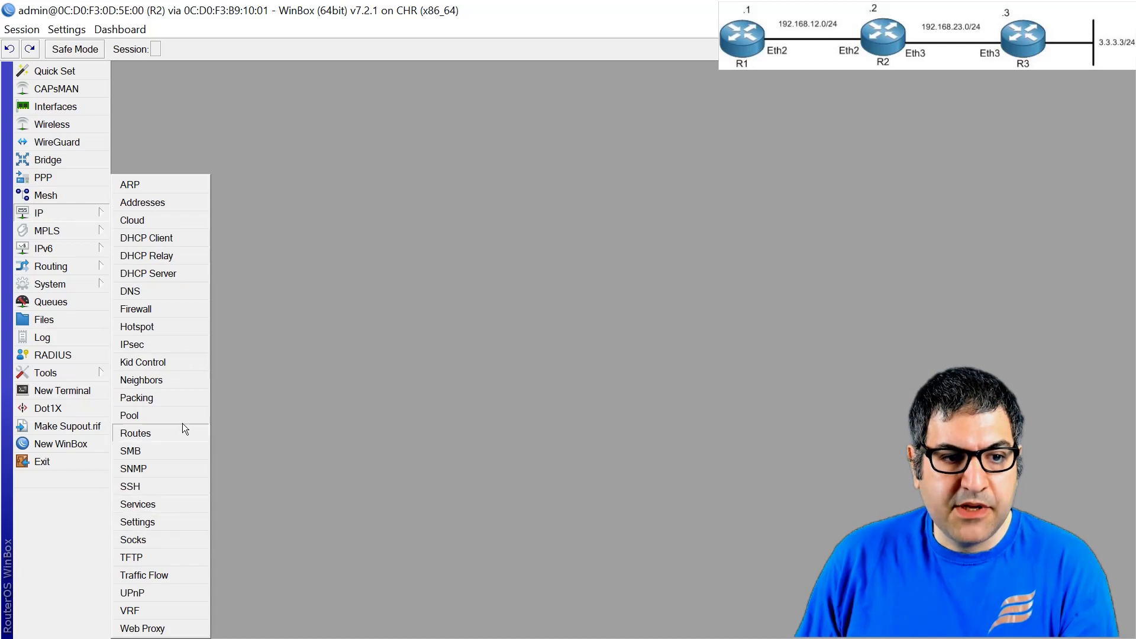
click(175, 441)
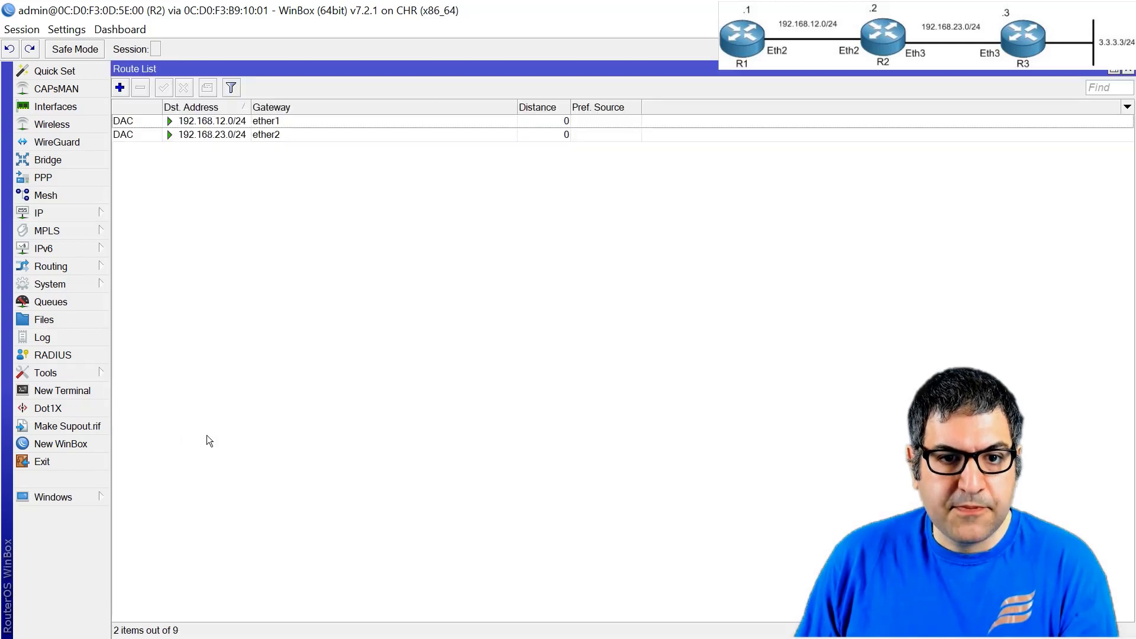
click(144, 120)
click(149, 135)
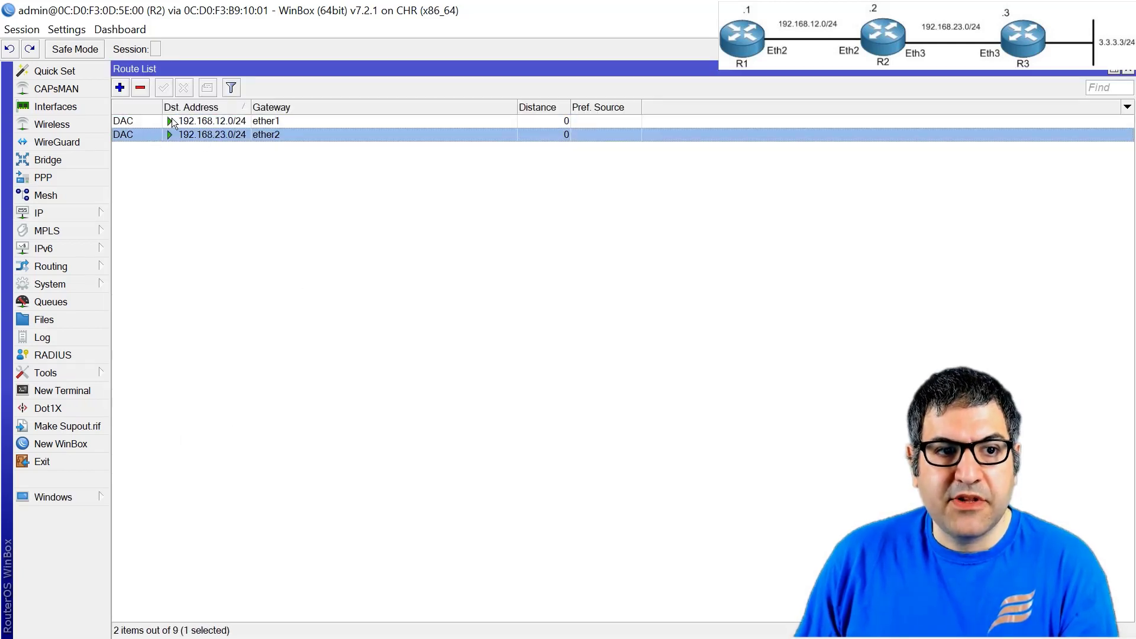
click(168, 125)
click(177, 135)
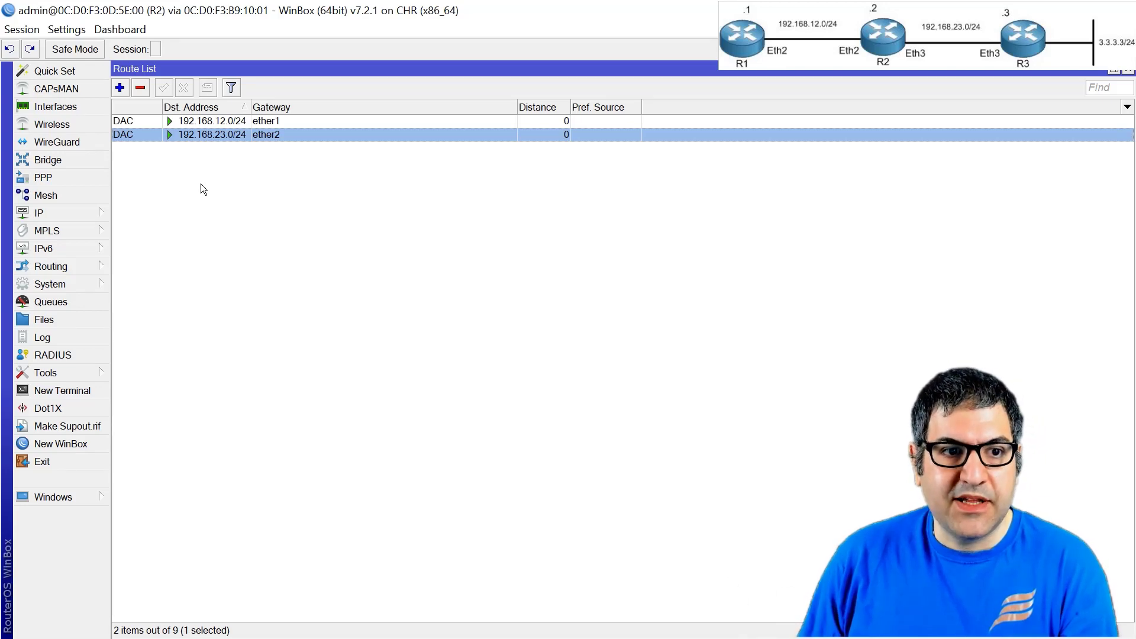
- Add a static route on R2 to 3.3.3.0/24 with gateway 192.168.23.3
click(119, 88)
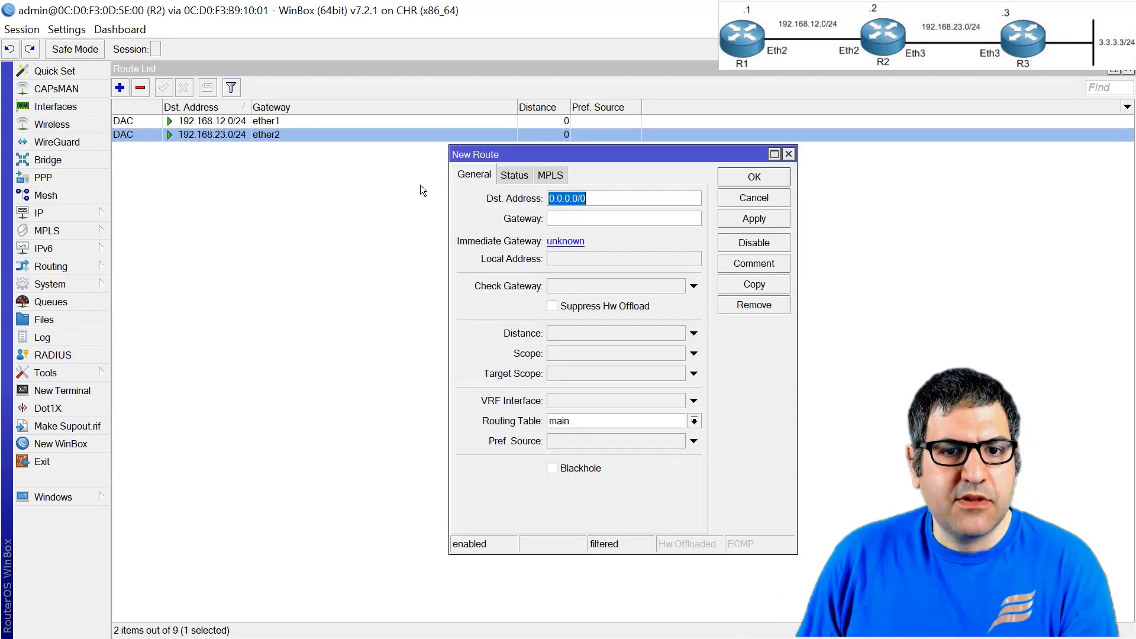
text(3.3)
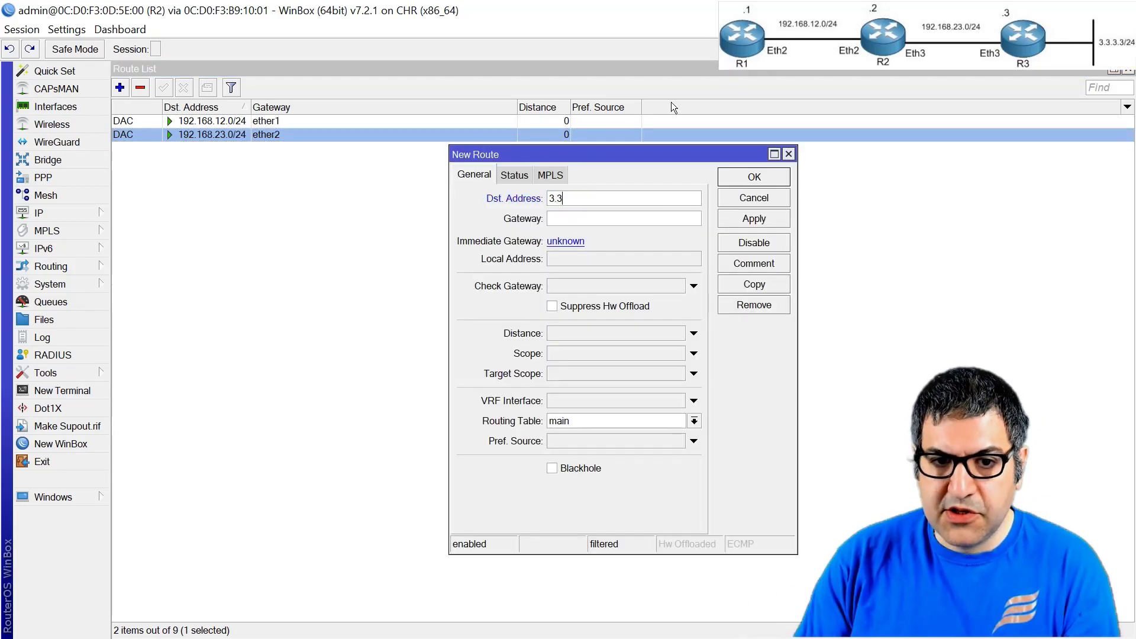
text(.3.0)
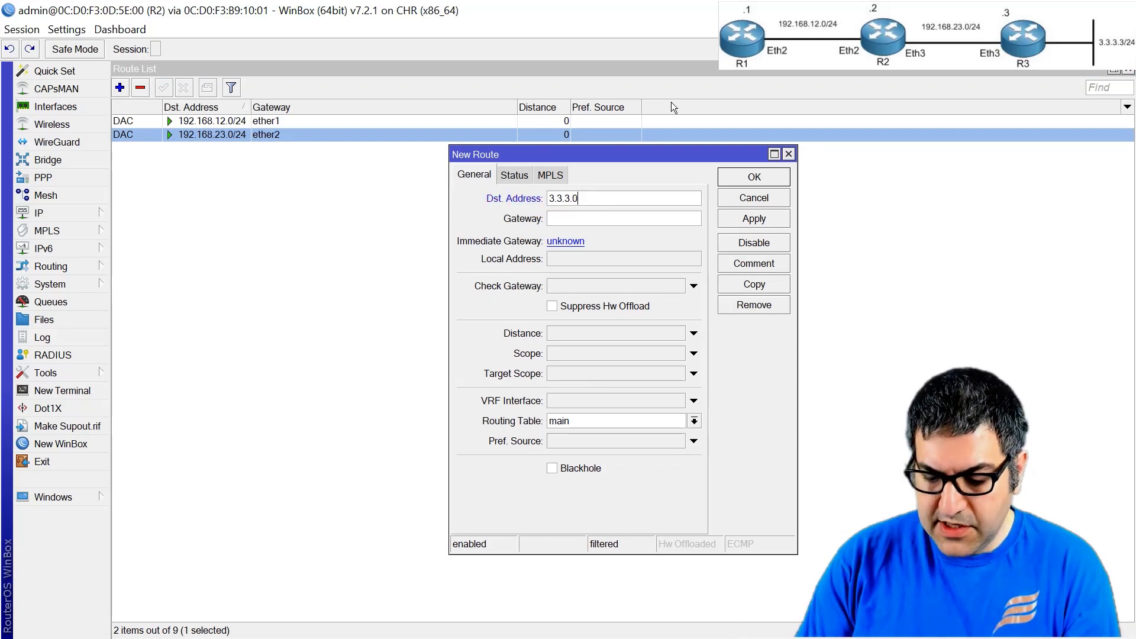
text(/24)
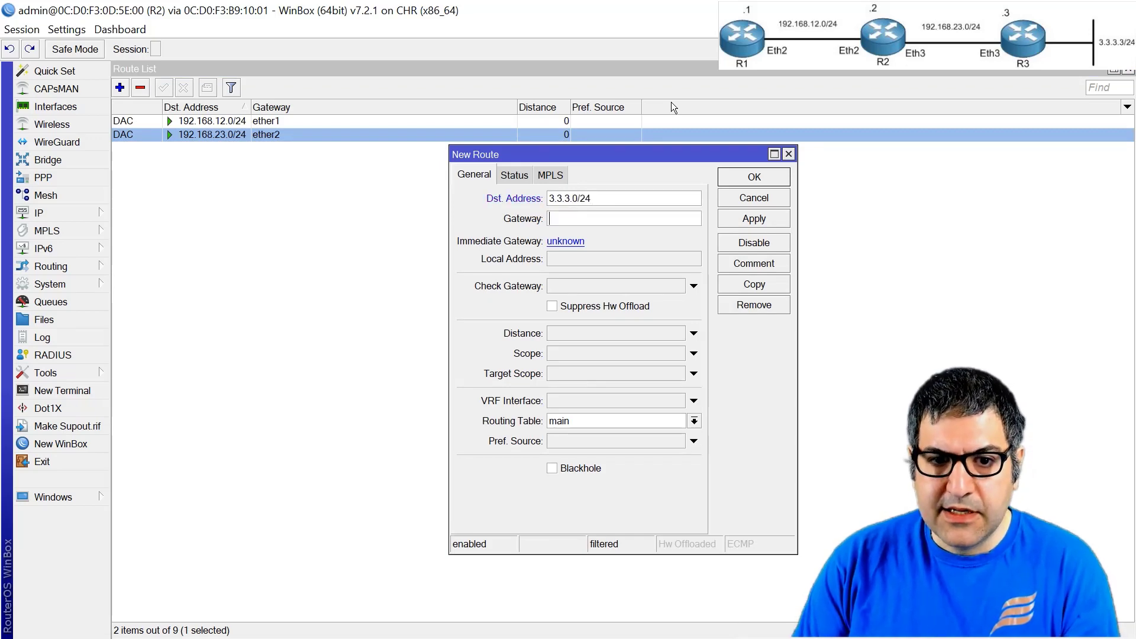
key(Tab)
text(192.16)
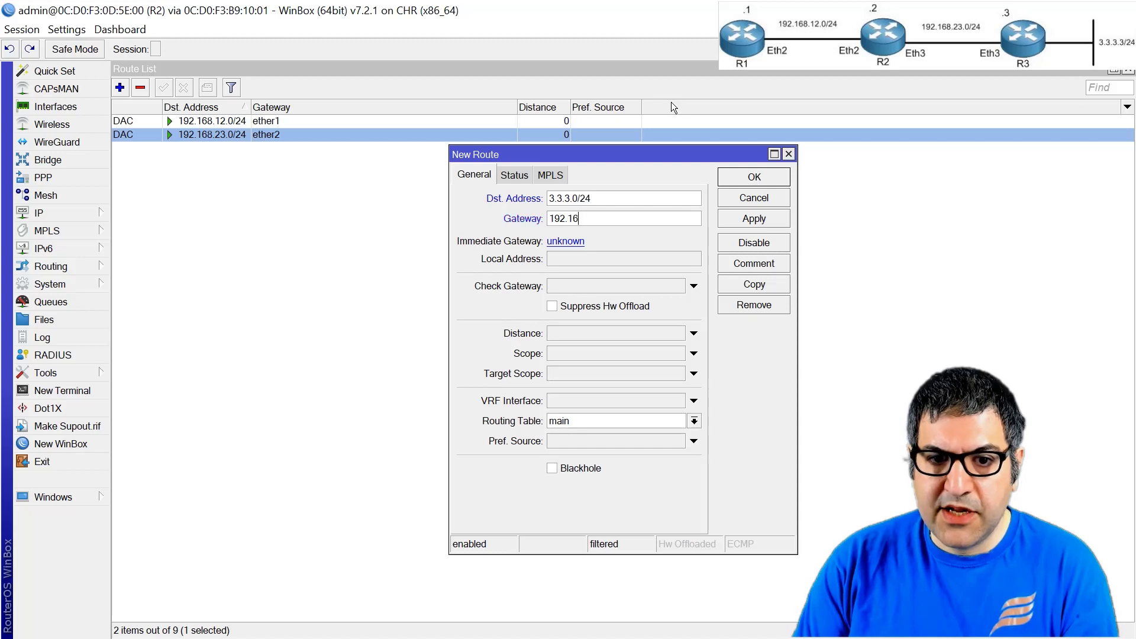
text(8.23.3)
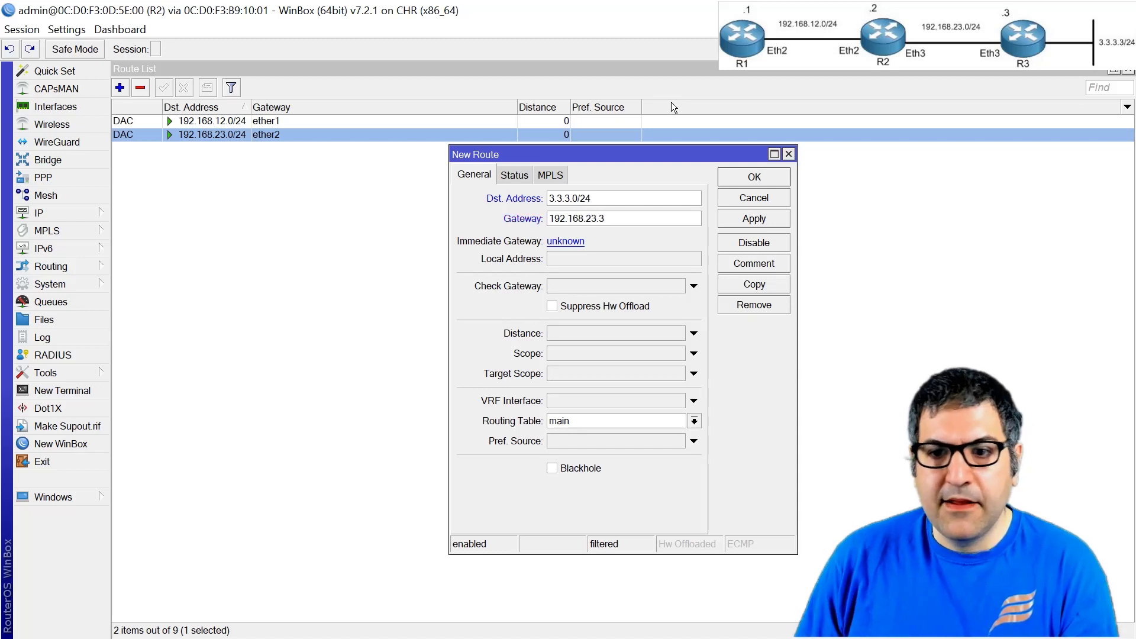
click(755, 219)
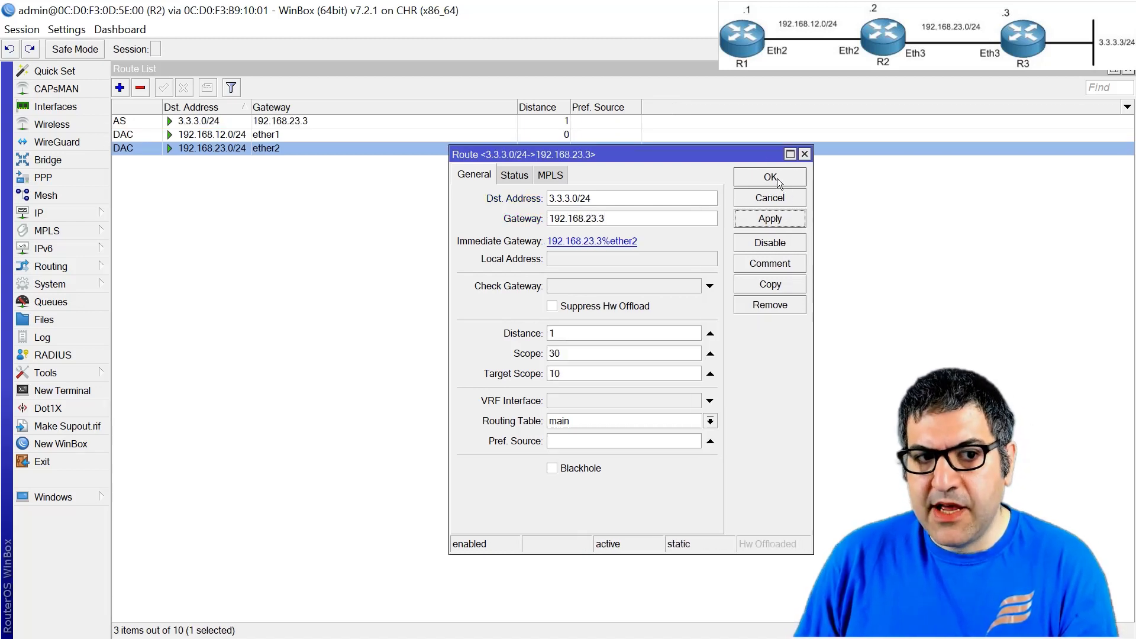
click(769, 177)
- Switch to the OneNote diagram, draw a thick red arrow from R2 to the 3.3.3.3/24 network, and mark R3's Eth3 port
key(alt+Tab)
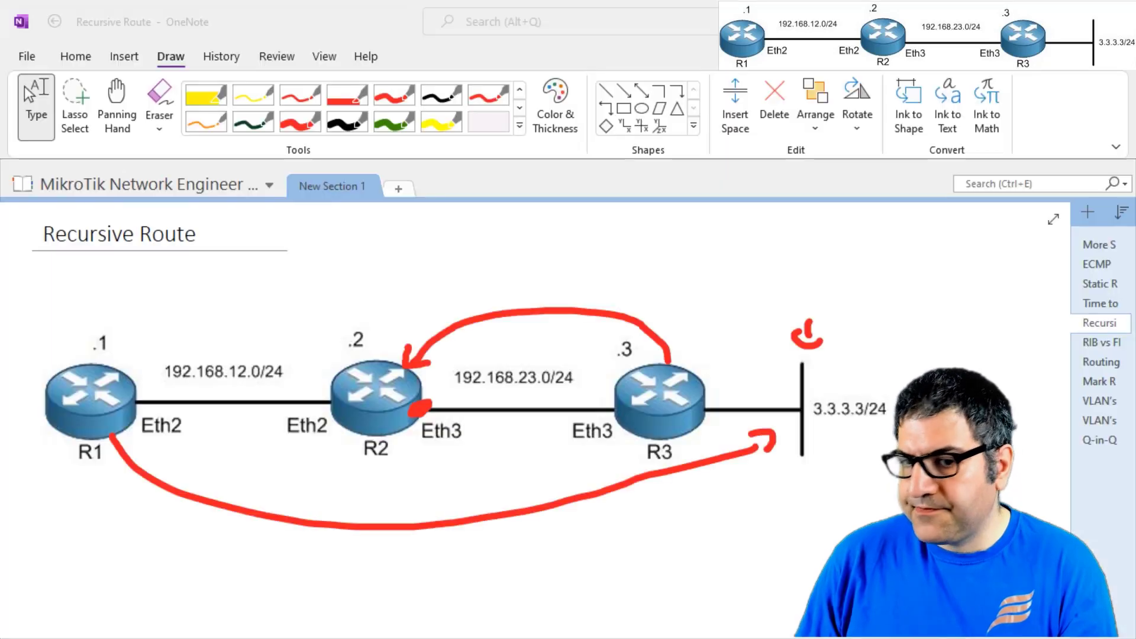
click(299, 121)
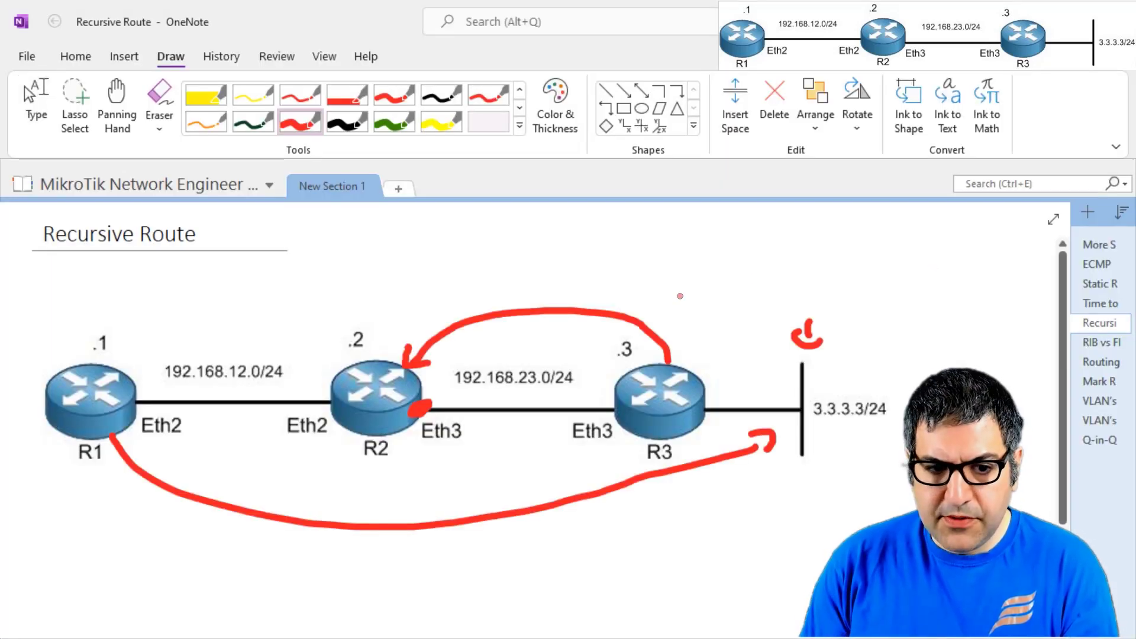
mouse_move(411, 427)
mouse_down()
mouse_move(519, 473)
mouse_move(766, 425)
mouse_move(784, 432)
mouse_up()
drag(624, 407, 615, 408)
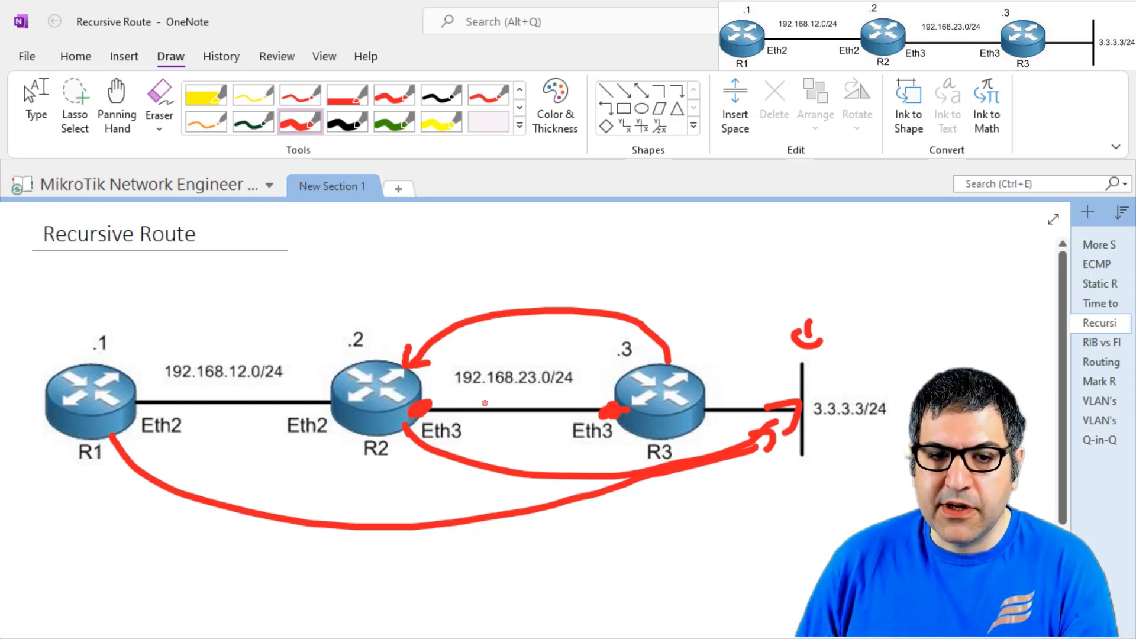
- Return to R2's WinBox window, close the route list, and ping 3.3.3.3 from a new terminal
key(alt+Tab)
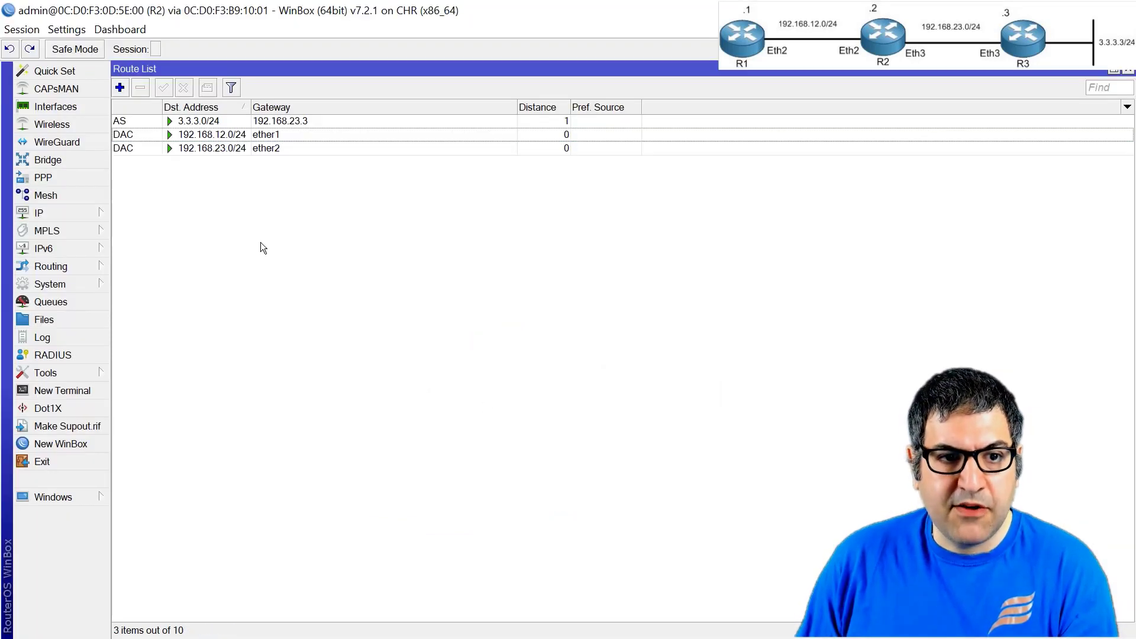
key(Escape)
click(71, 391)
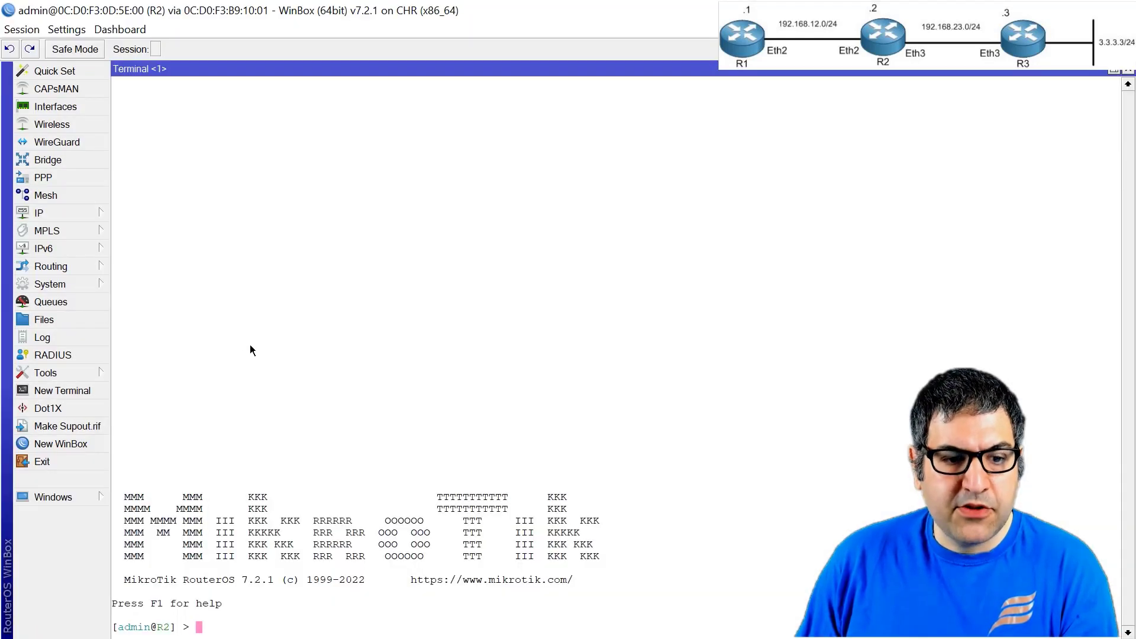
text(ping 3.3.3.3)
key(Return)
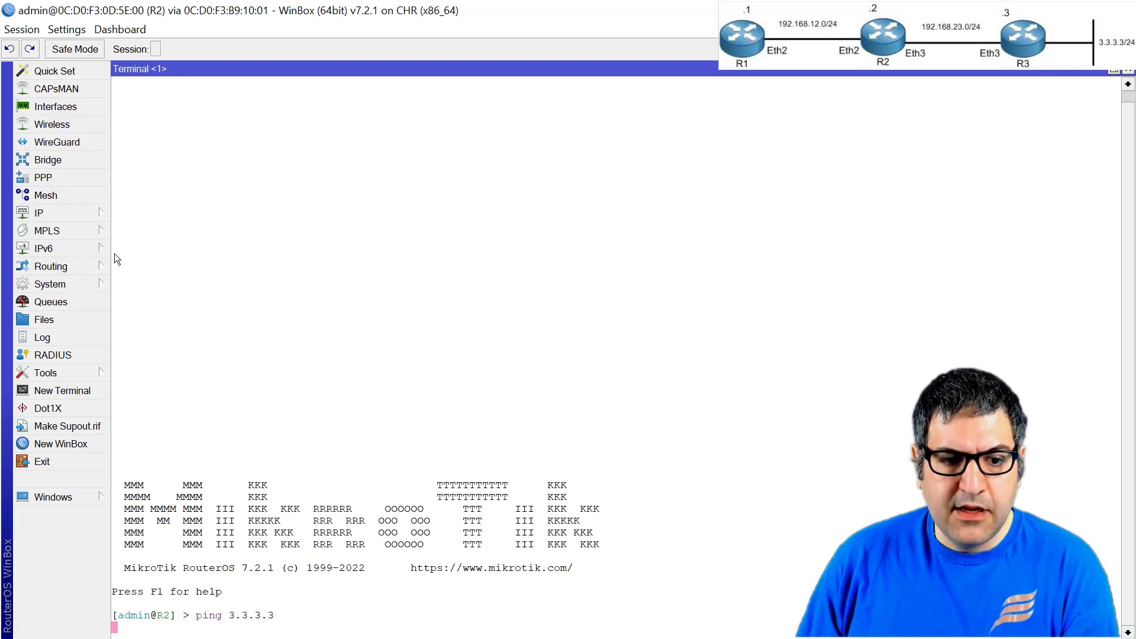
click(1128, 72)
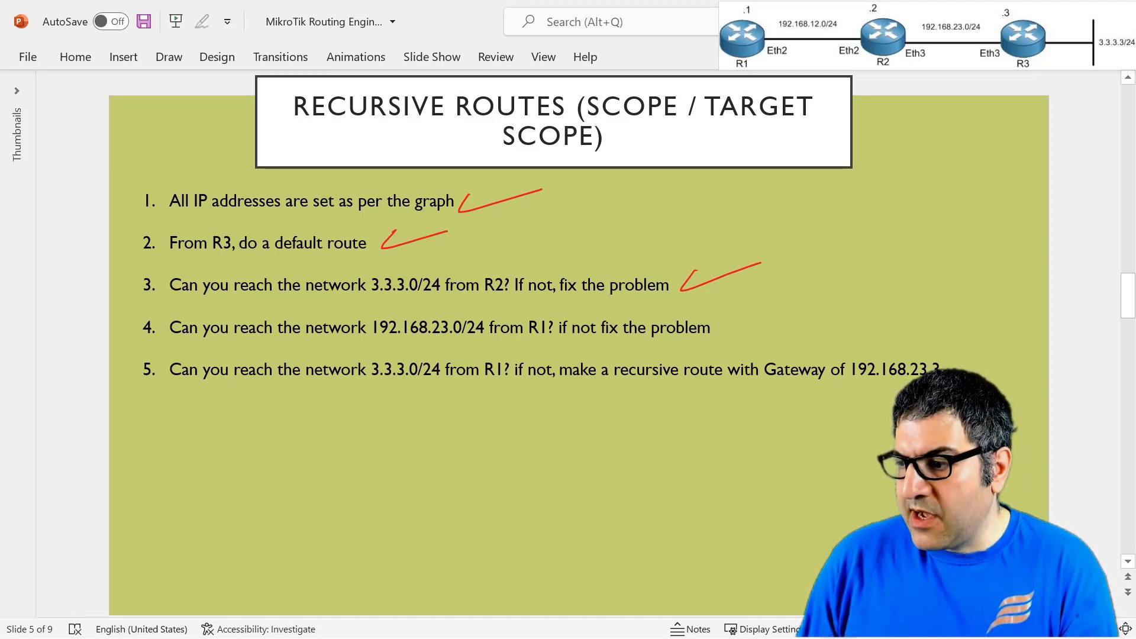
- Switch to the OneNote diagram and delete all the red ink annotations
key(alt+Tab)
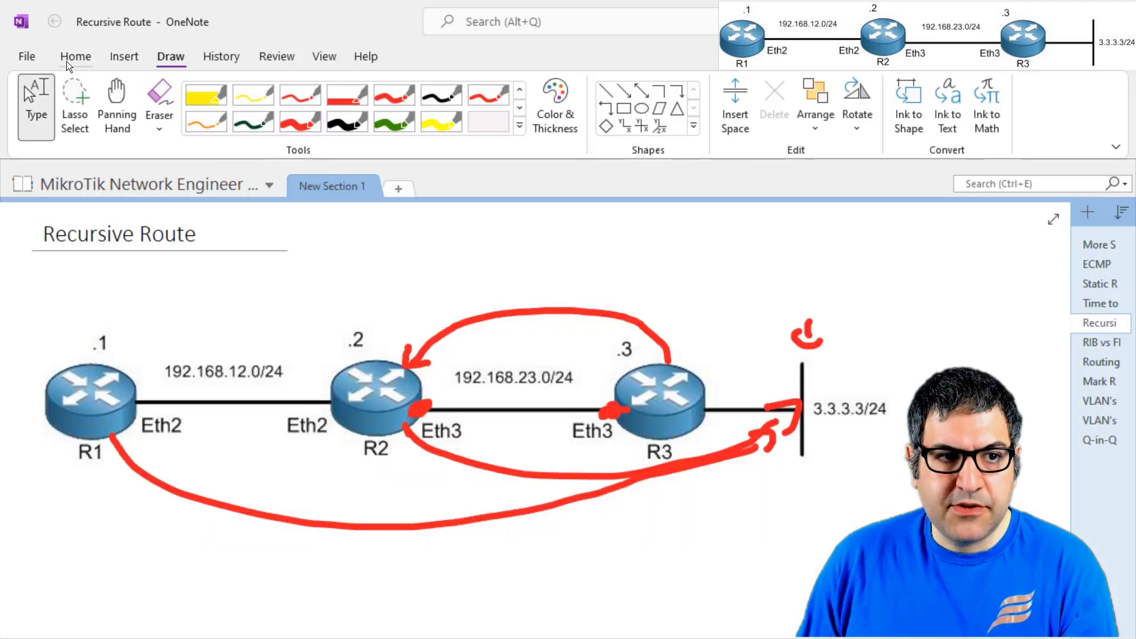
click(74, 108)
mouse_move(383, 304)
mouse_down()
mouse_move(573, 588)
mouse_move(862, 251)
mouse_move(387, 284)
mouse_up()
key(Delete)
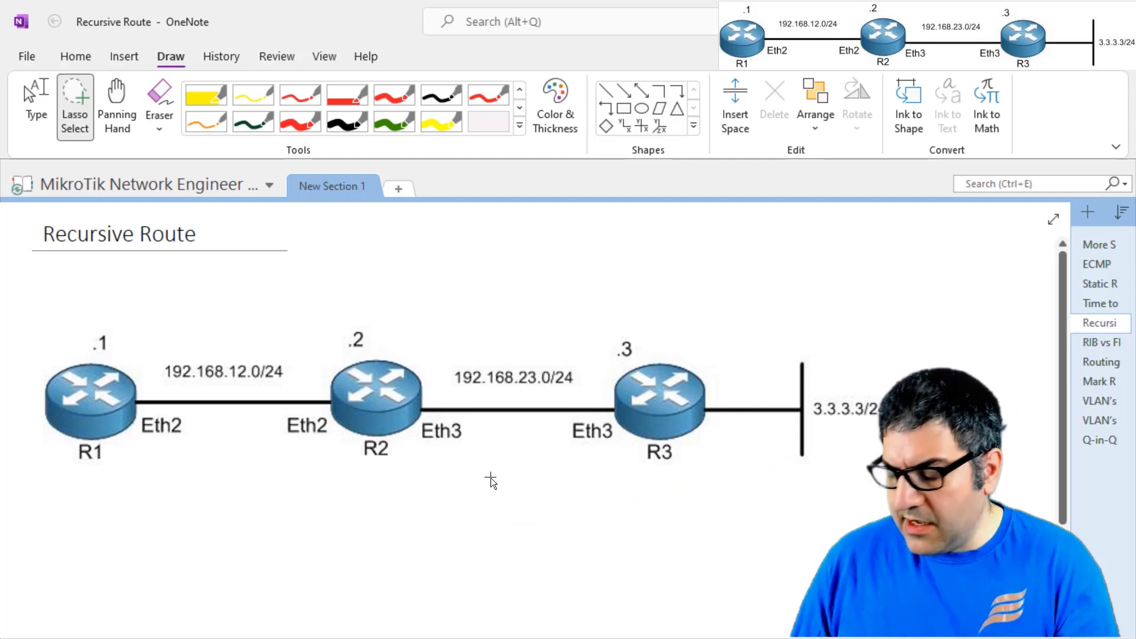
- Draw a thick red arrow in the diagram from R1 to the 192.168.23.0/24 link between R2 and R3
click(298, 125)
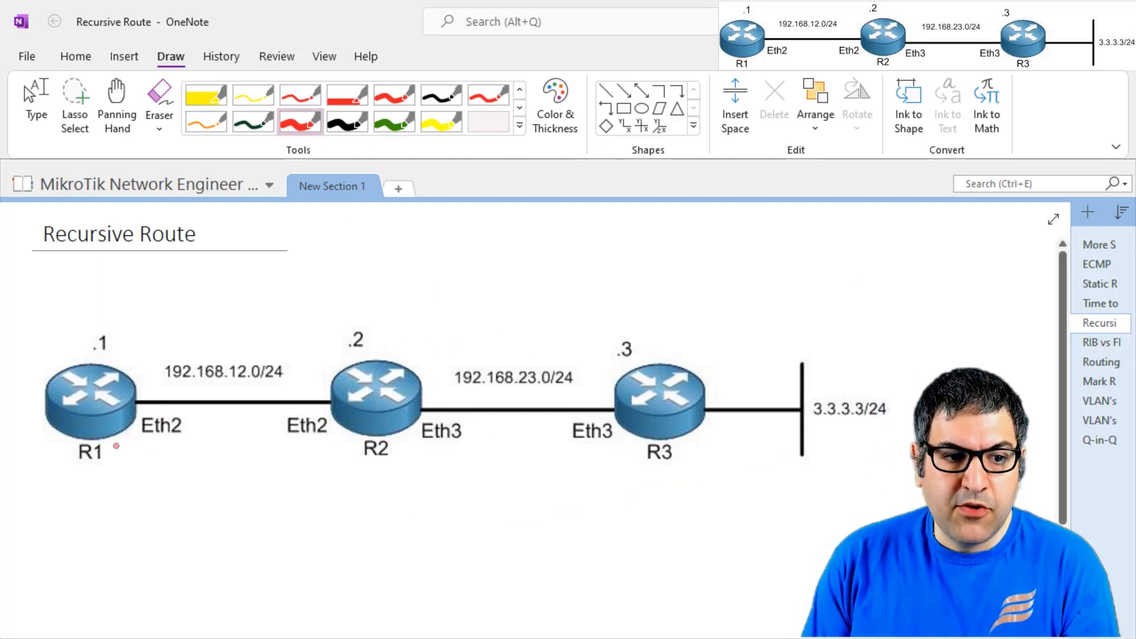
mouse_move(118, 437)
mouse_down()
mouse_move(296, 507)
mouse_move(464, 462)
mouse_move(502, 434)
mouse_move(512, 444)
mouse_up()
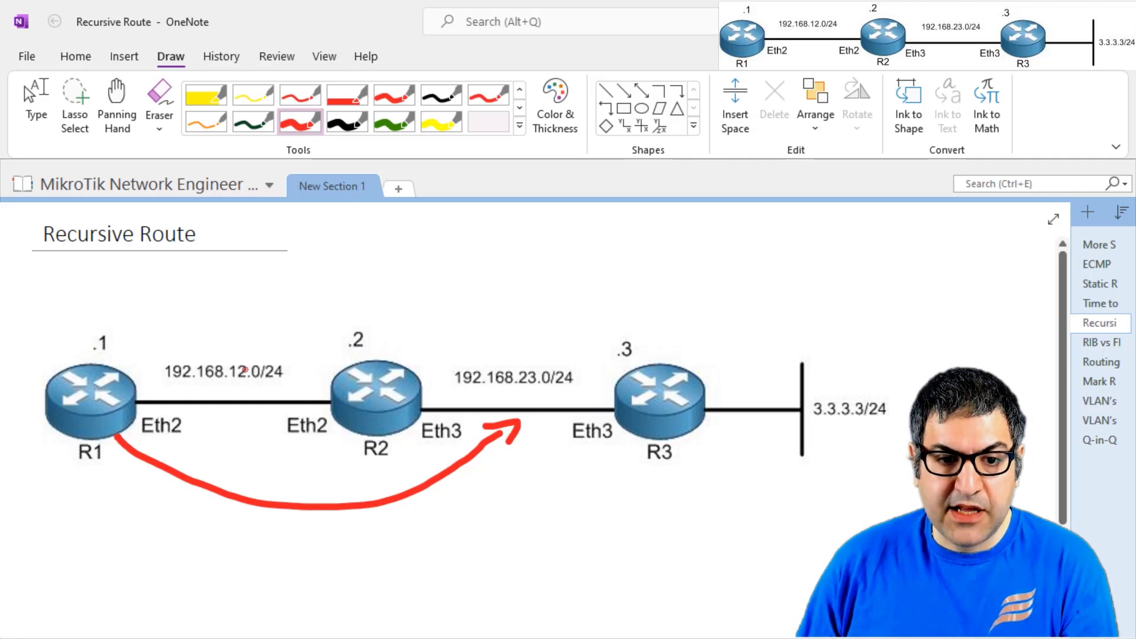
click(36, 106)
- Switch to R1's WinBox window and open its IP route list
key(alt+Tab)
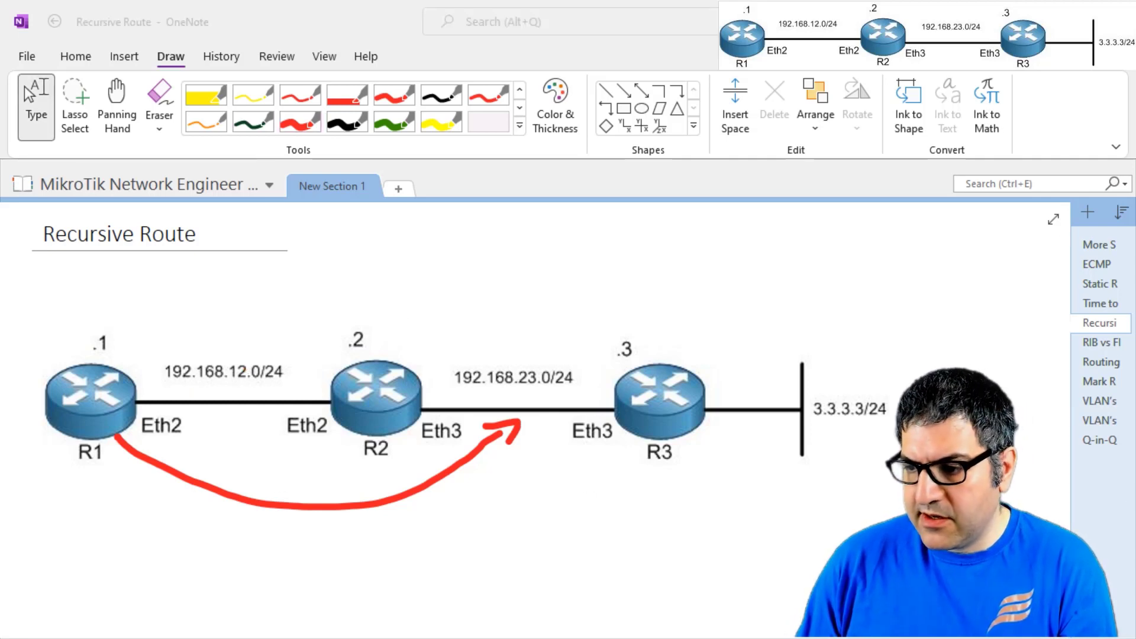
click(81, 214)
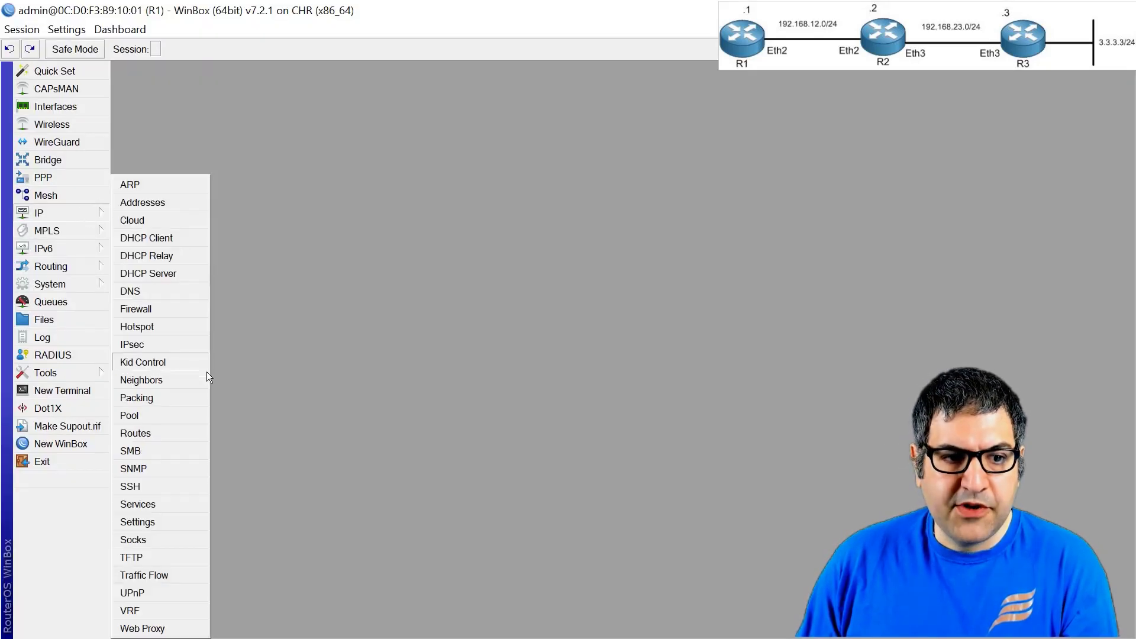
click(174, 433)
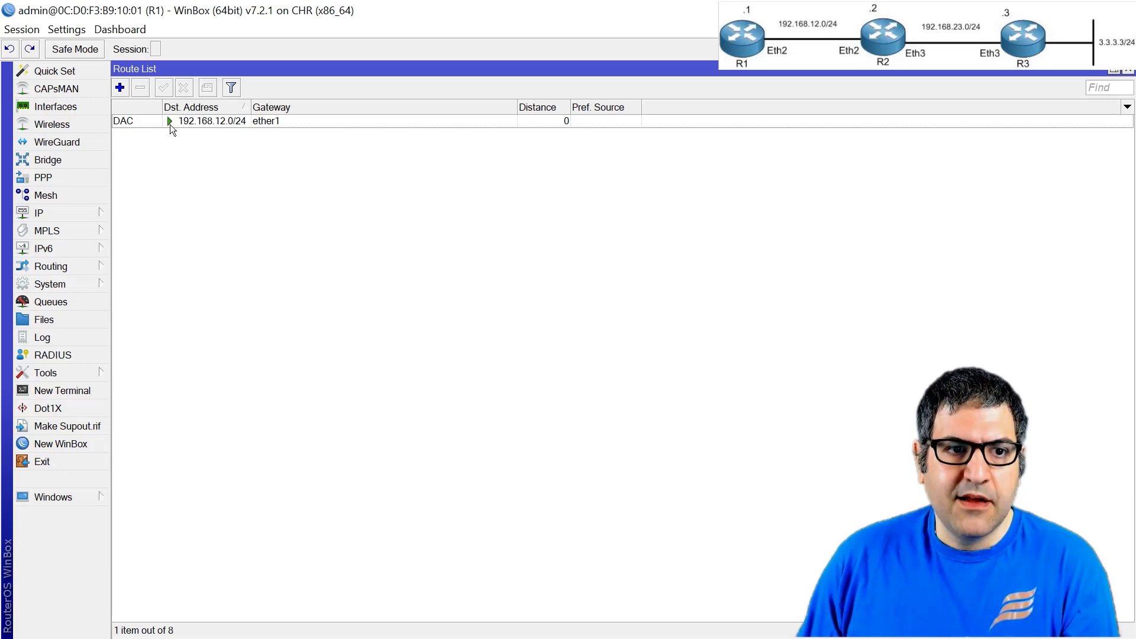
- Add a static route on R1 with destination 192.168.23.0/24 and gateway 192.168.12.2 in the main routing table
click(119, 89)
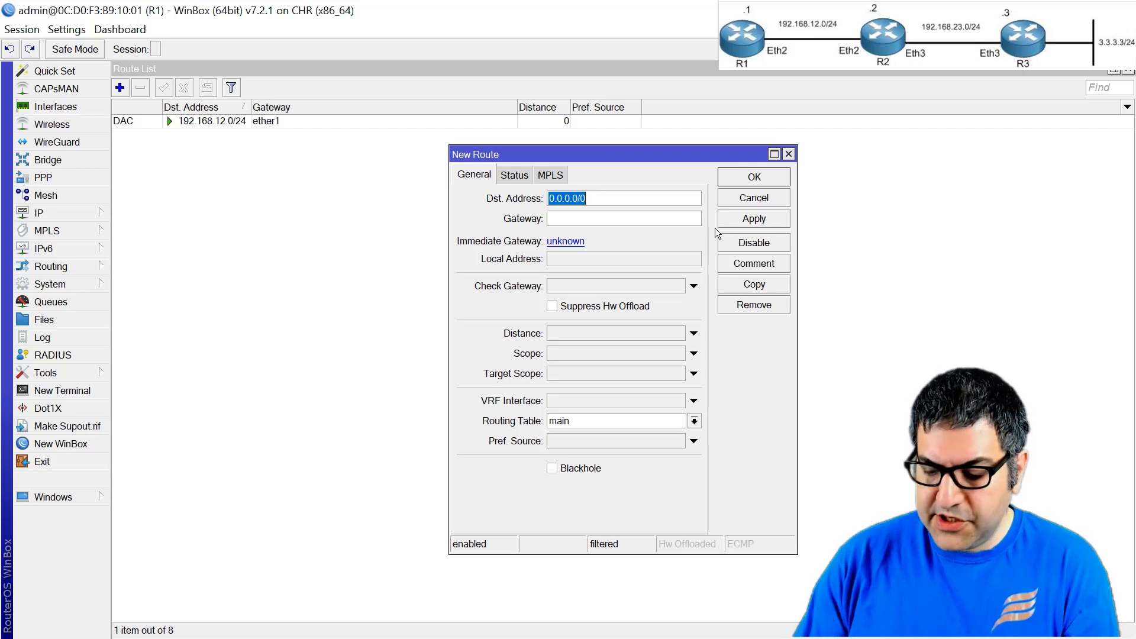
text(19)
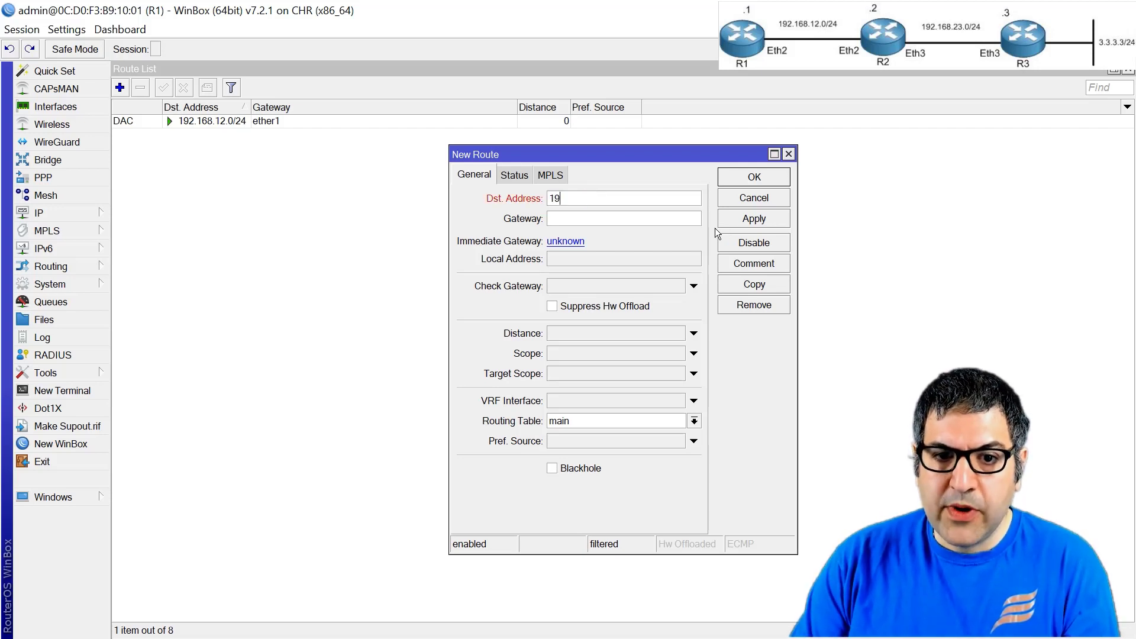
text(2.168.23.0)
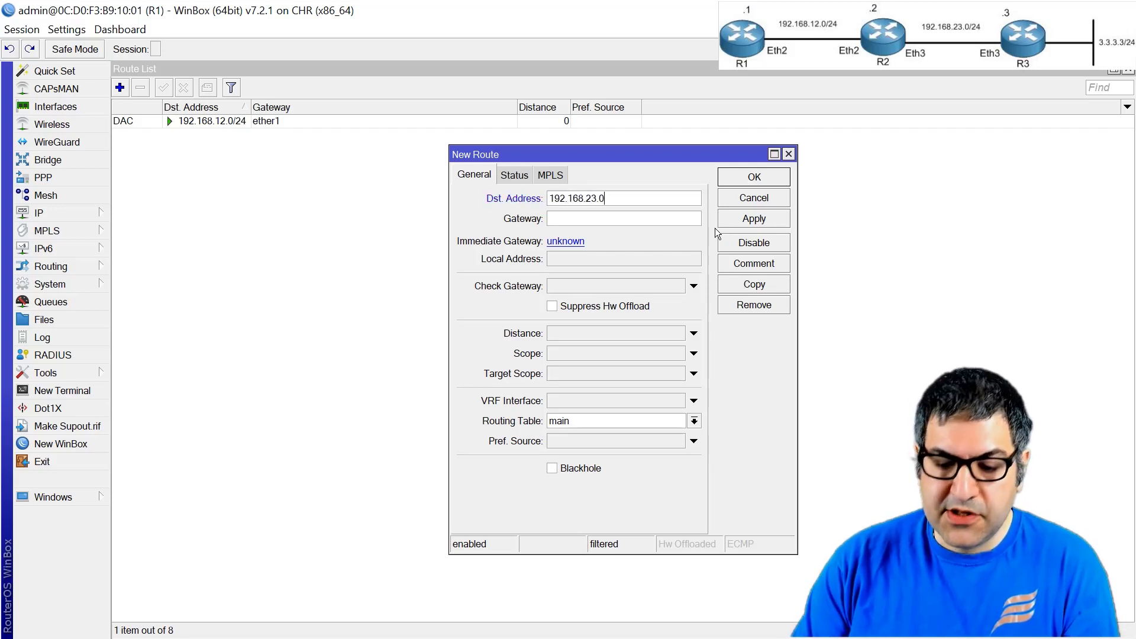
text(/24)
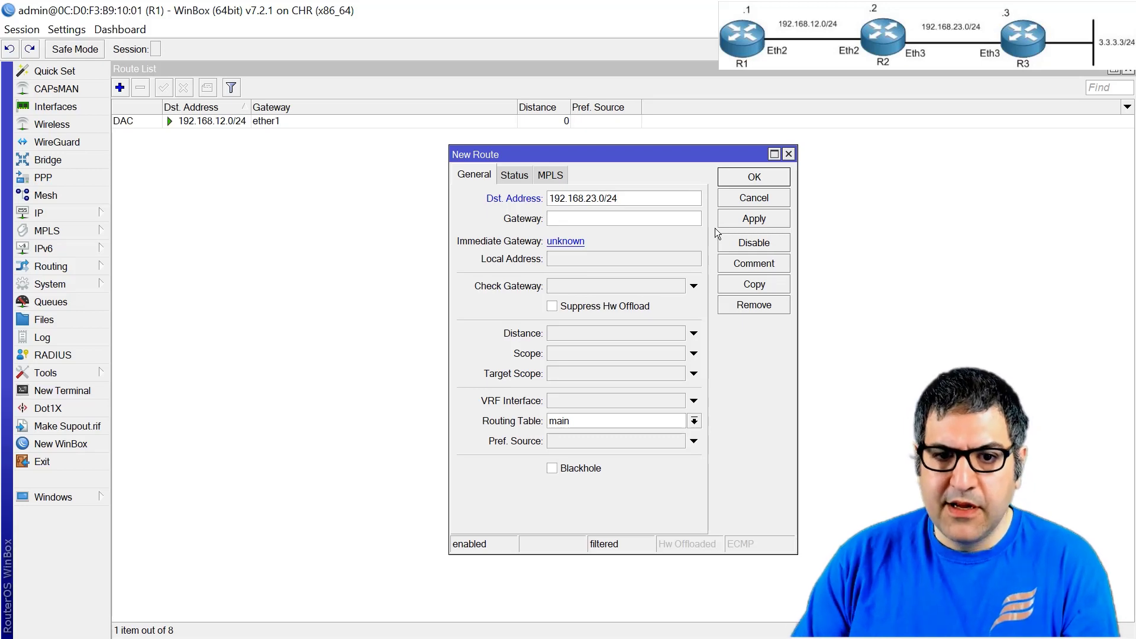
key(Tab)
text(192)
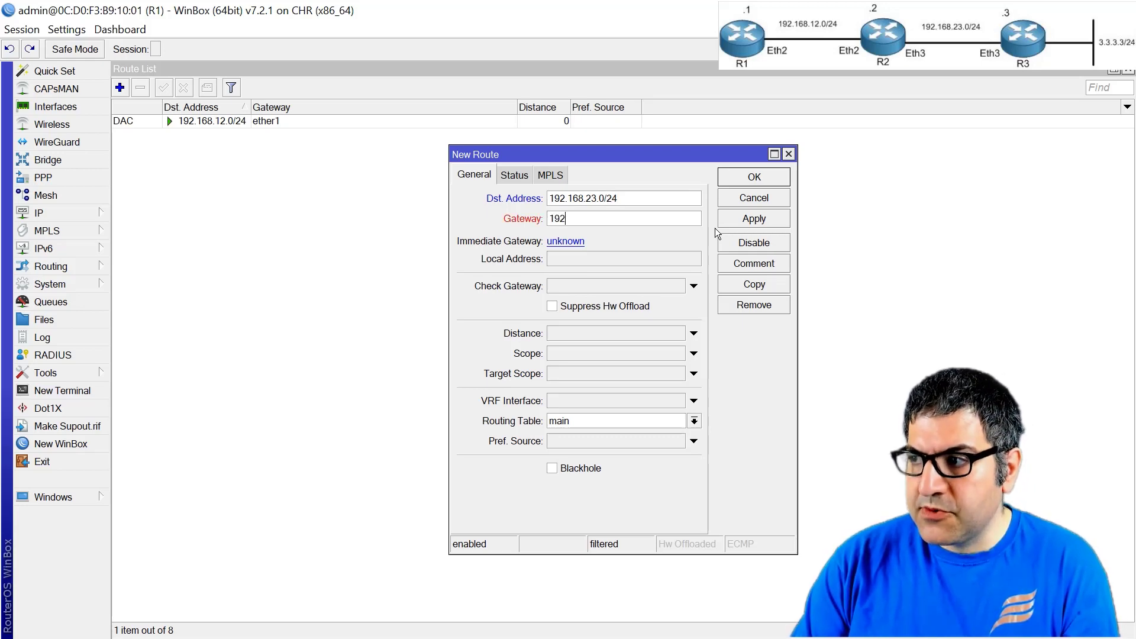
text(.168.12.)
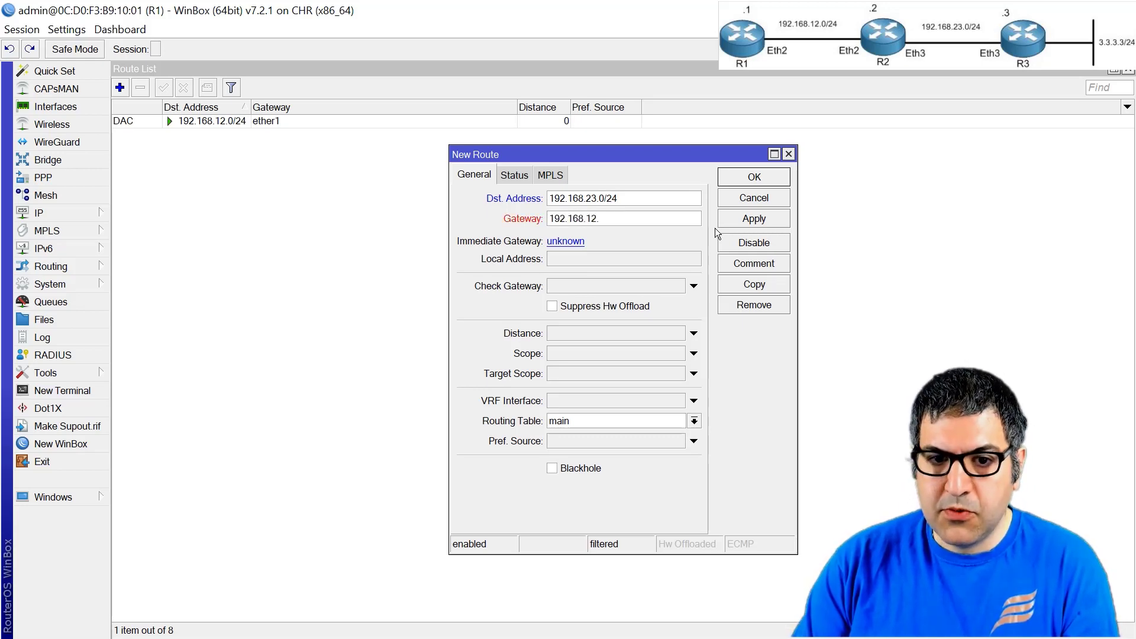
text(2)
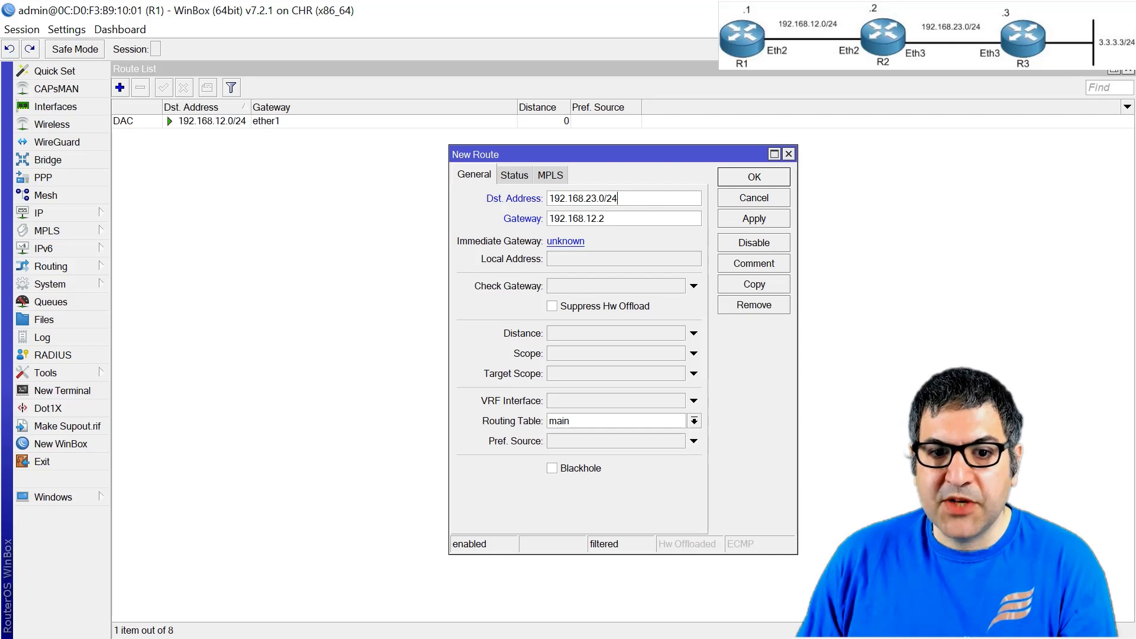
key(shift+Home)
key(Tab)
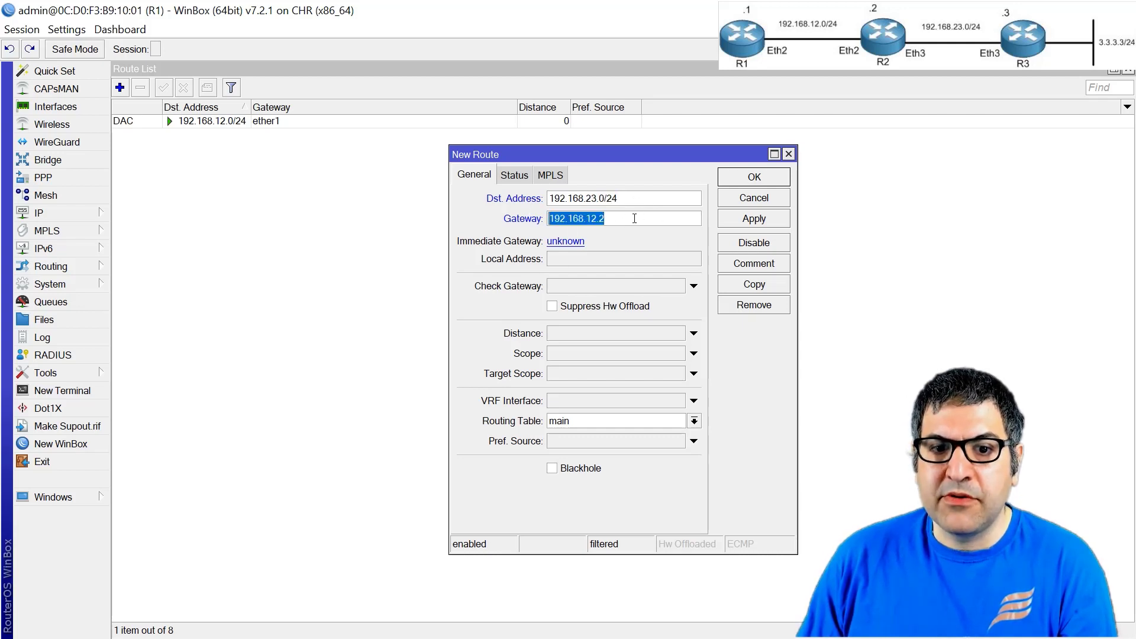
click(750, 217)
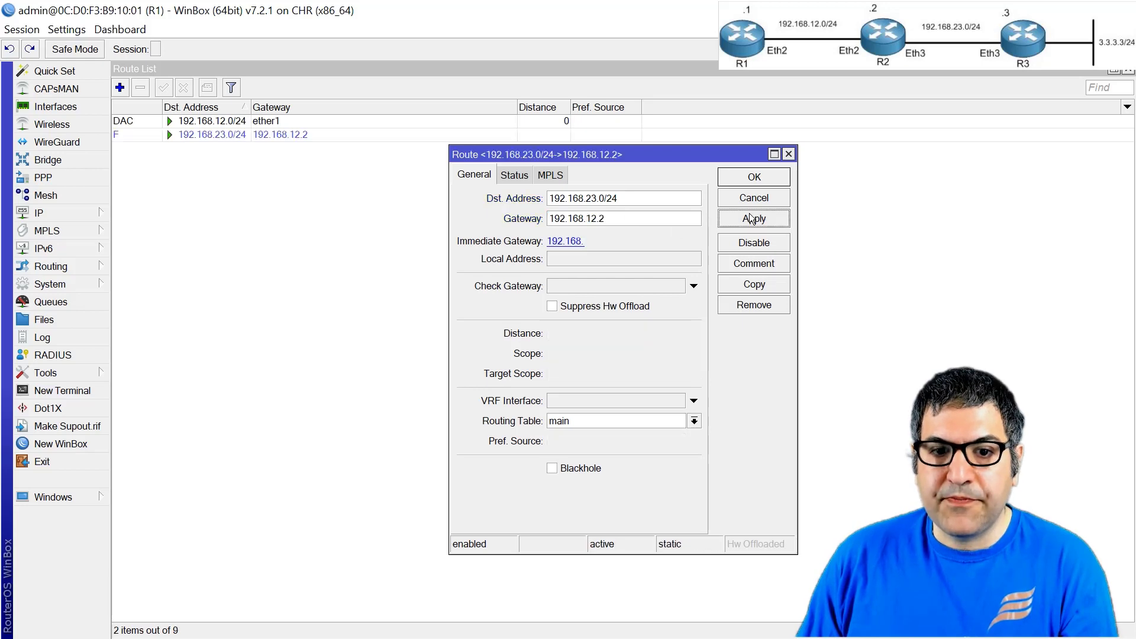
click(785, 179)
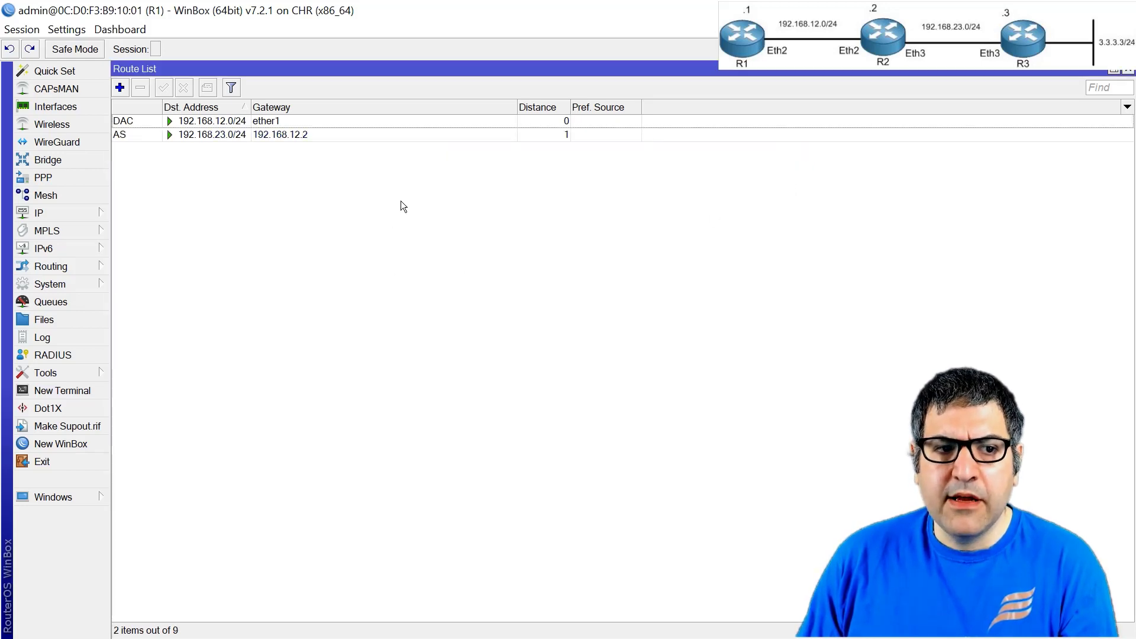
- Ping 192.168.23.3 from a new terminal on R1
click(95, 391)
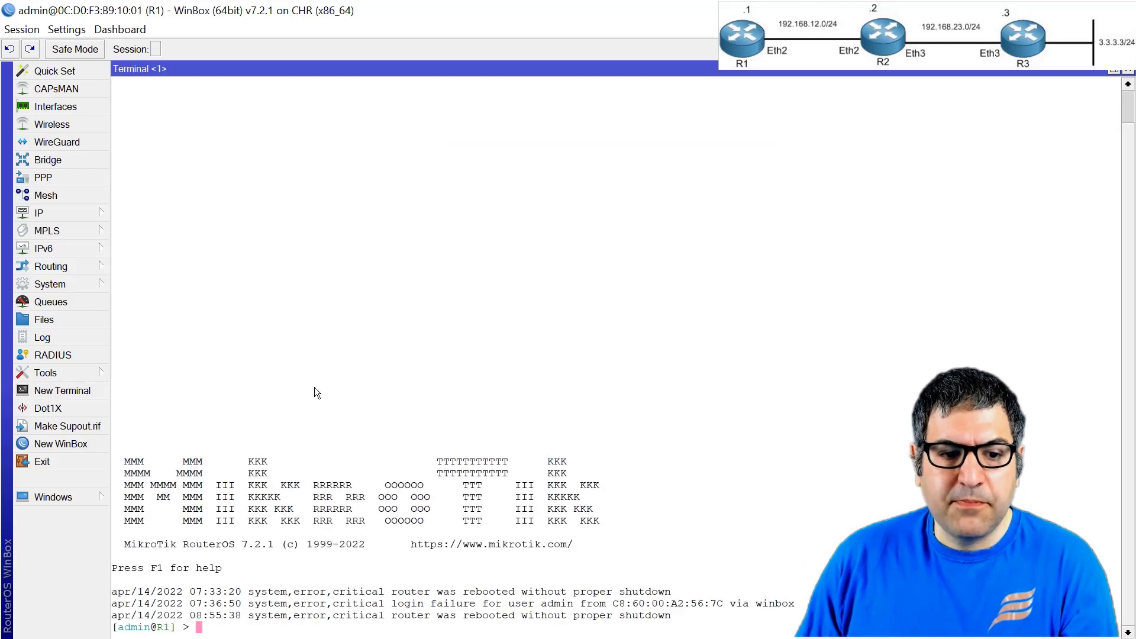
text(ping 1)
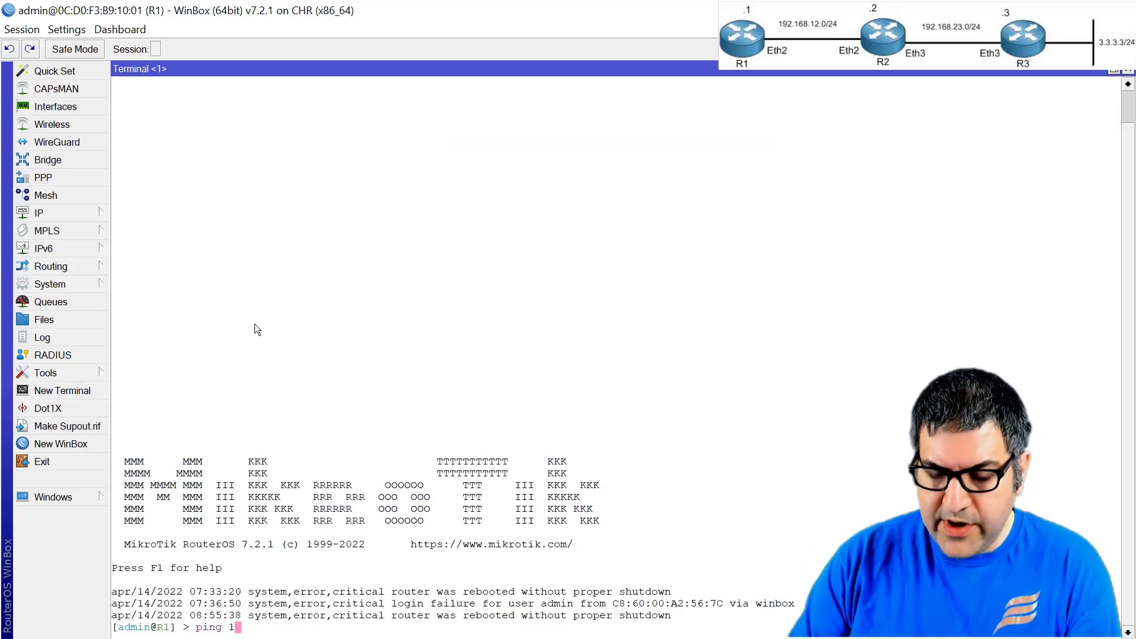
text(92.168.23.)
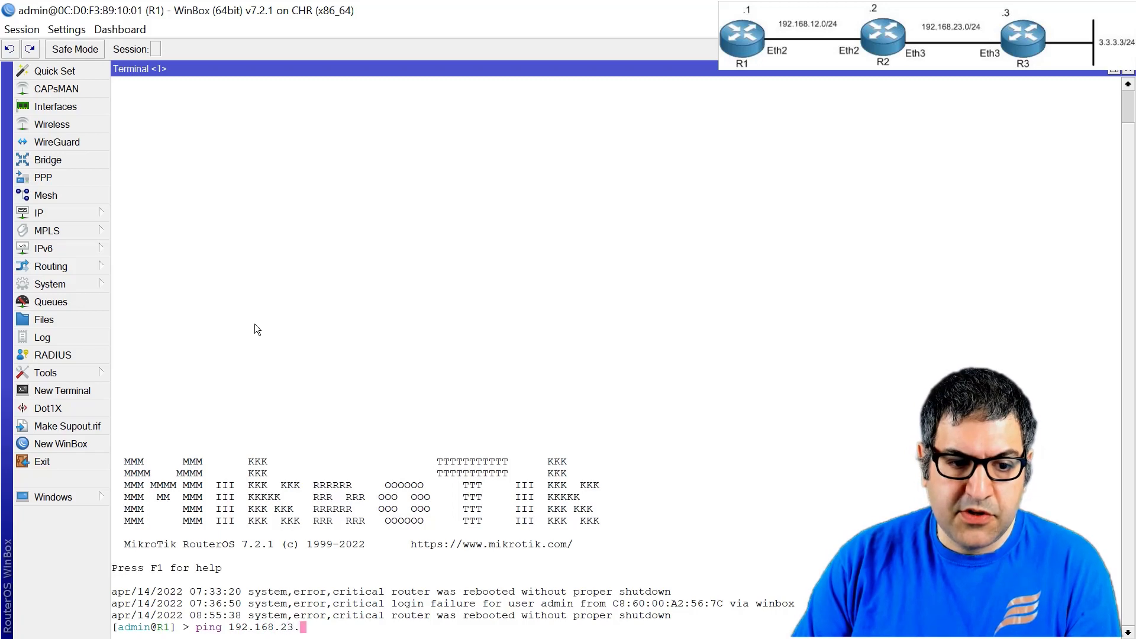
text(3)
key(Return)
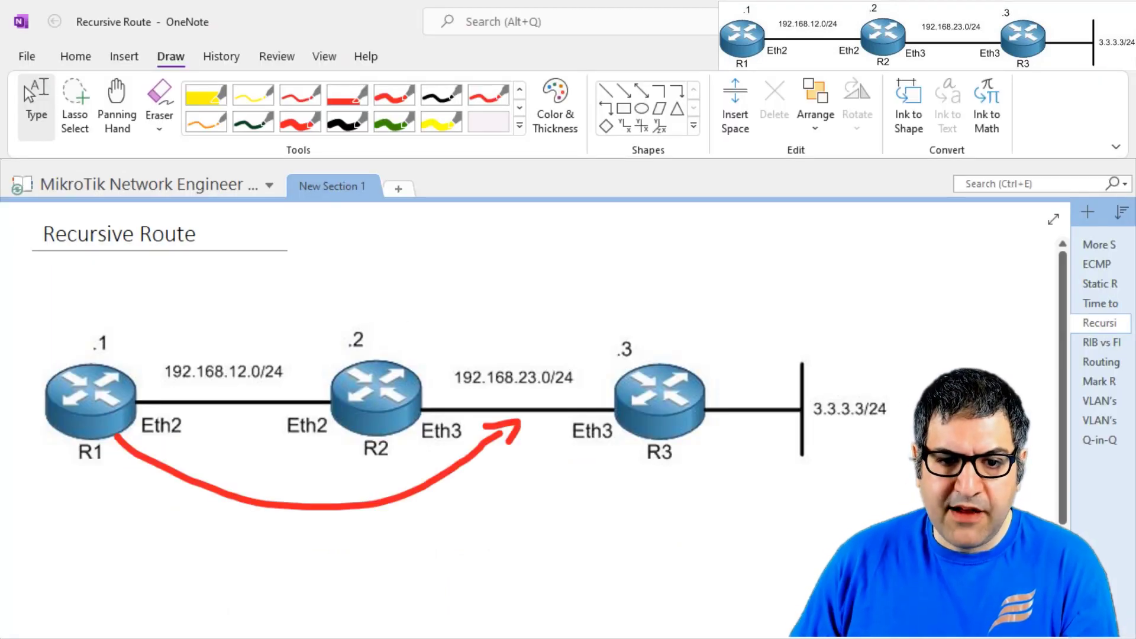
- Switch to the OneNote diagram and draw thick red arrows from R3 to R2's Eth3 end and from R2 to 3.3.3.3/24
click(300, 121)
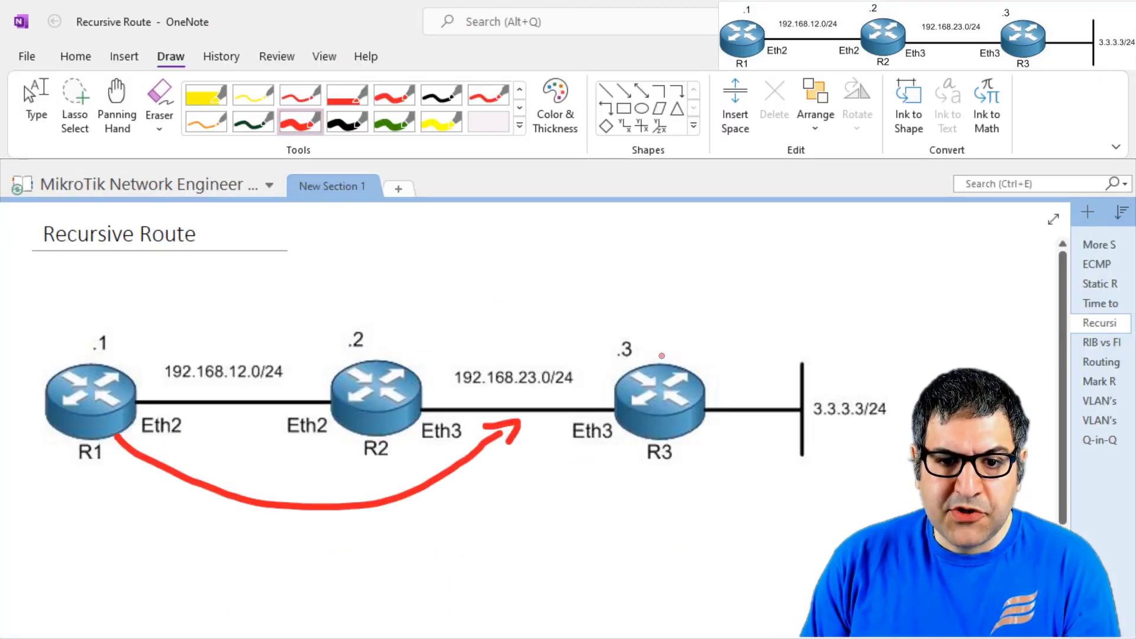
mouse_move(668, 362)
mouse_down()
mouse_move(625, 326)
mouse_move(497, 307)
mouse_move(417, 399)
mouse_move(449, 391)
mouse_up()
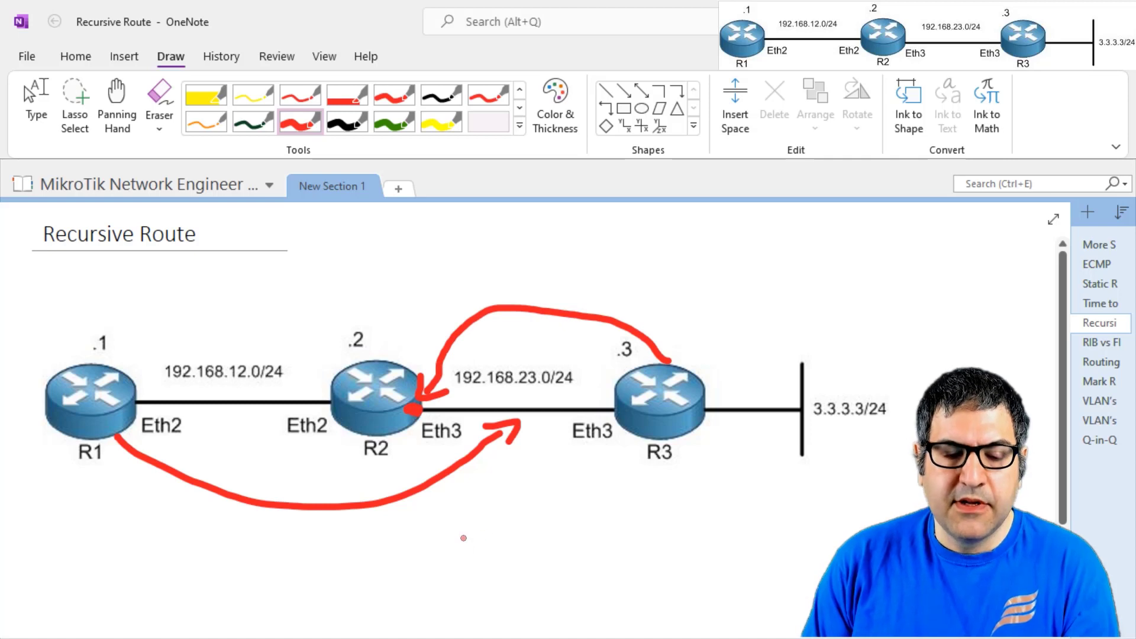
mouse_move(393, 361)
mouse_down()
mouse_move(475, 308)
mouse_move(715, 282)
mouse_move(805, 344)
mouse_move(821, 327)
mouse_up()
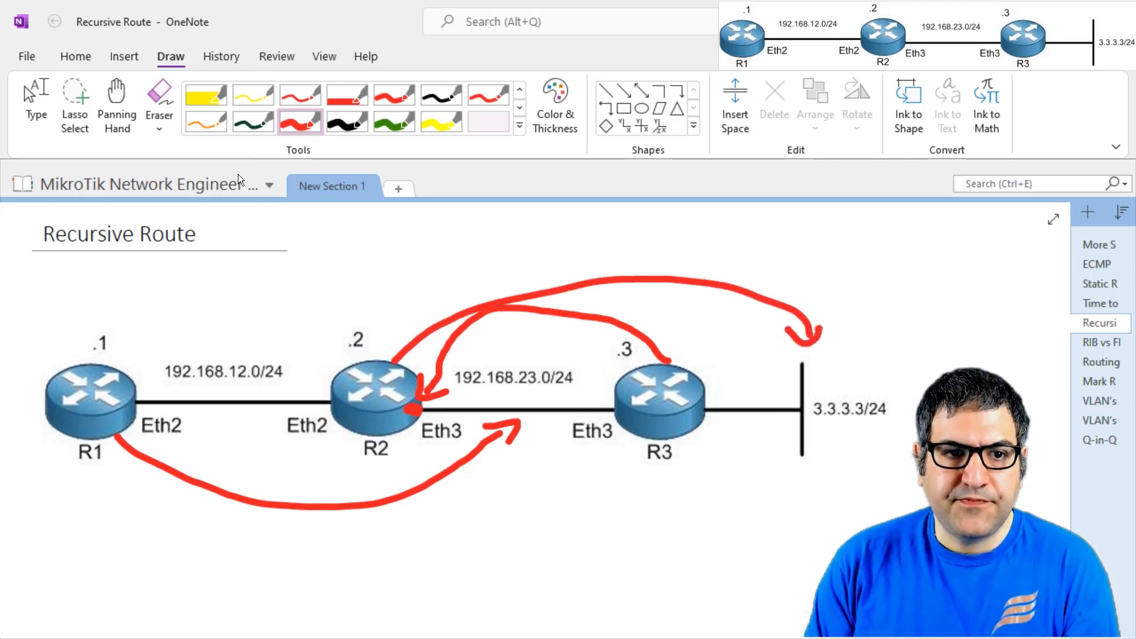
- Mark R3's Eth3 end of the 192.168.23.0/24 link with a thick red dot
click(337, 120)
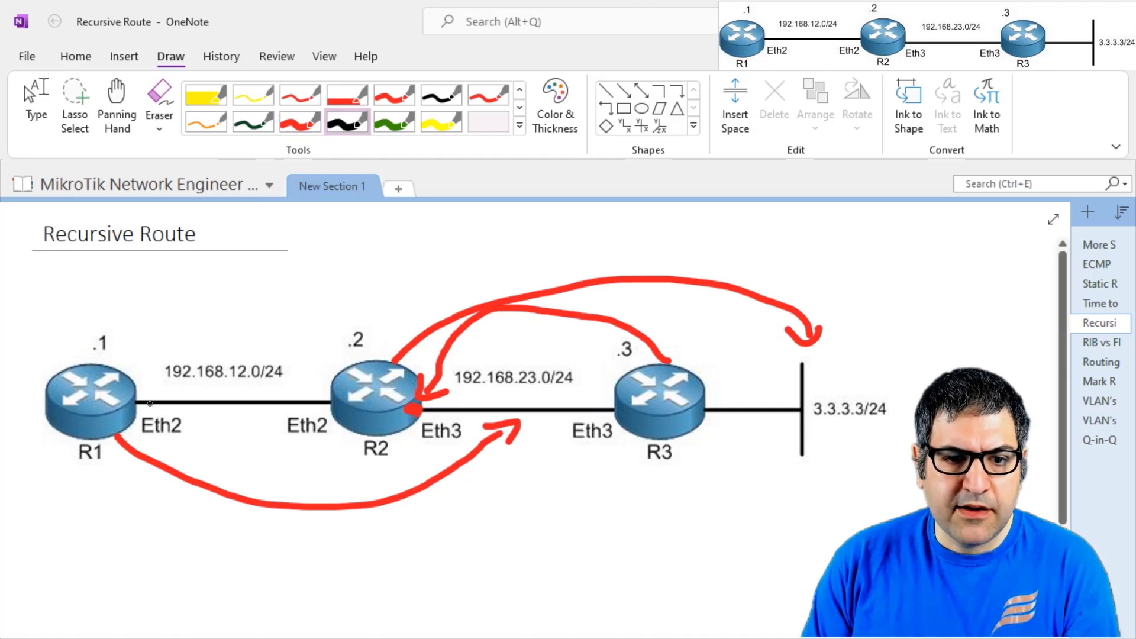
click(297, 120)
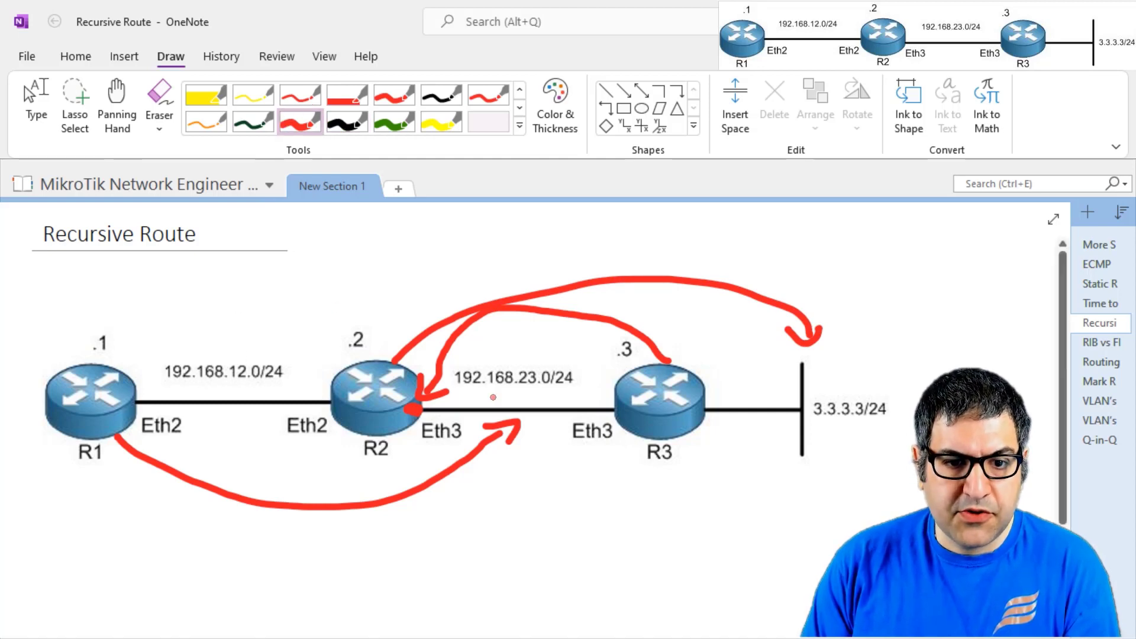
right_click(613, 408)
key(Escape)
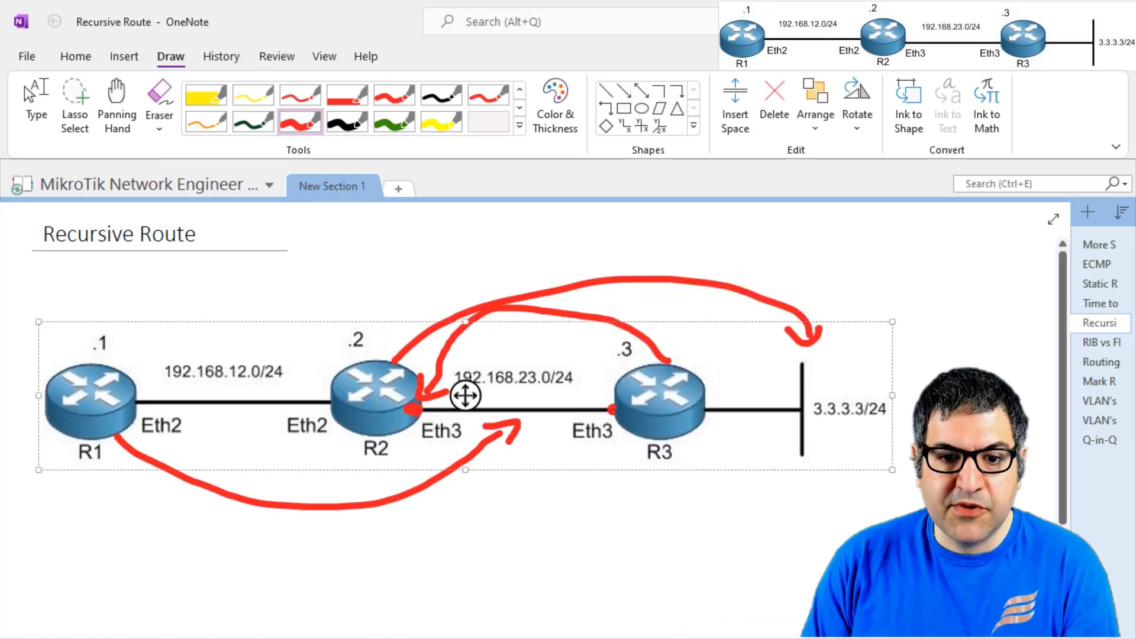
click(613, 409)
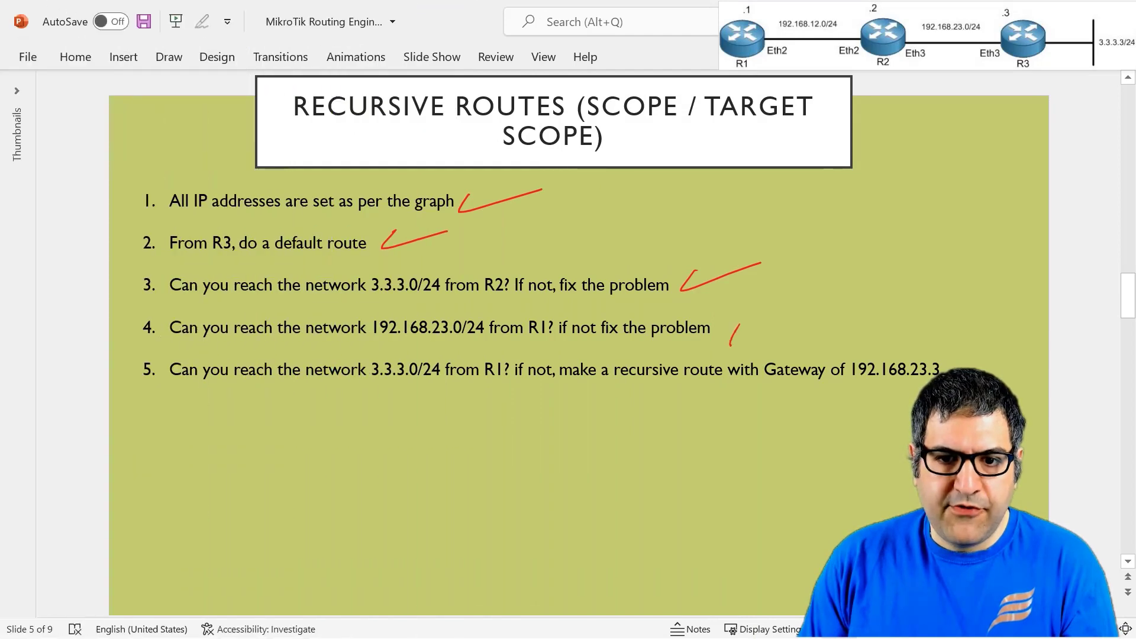
- Draw a red check mark beside item 4 on the PowerPoint slide, return to the OneNote diagram and leave pen mode
drag(730, 344, 798, 317)
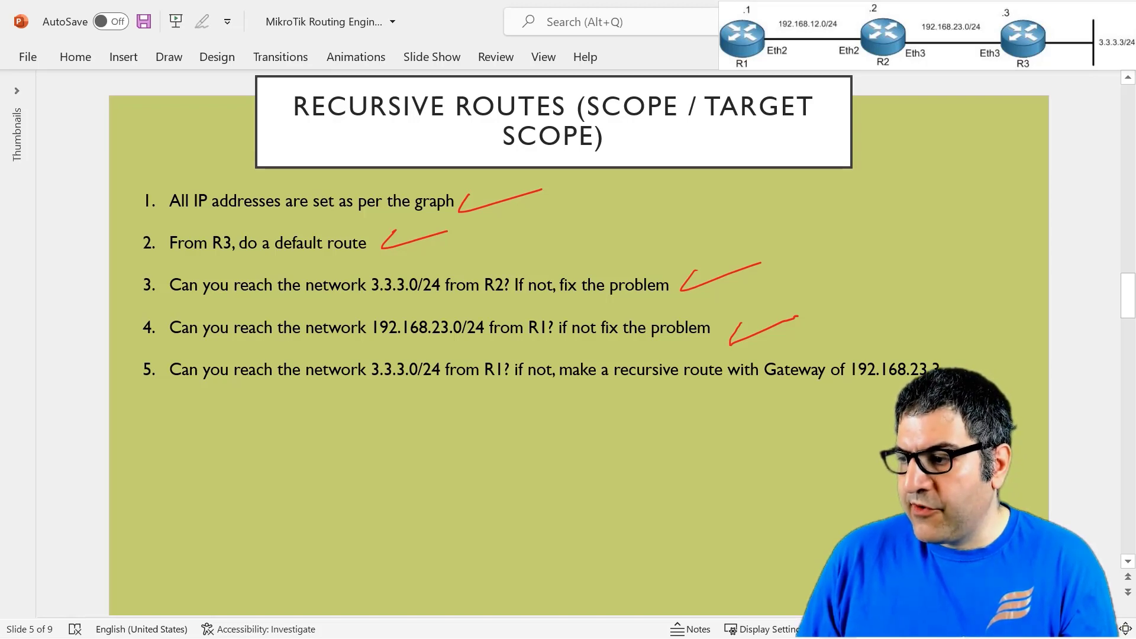
key(alt+Tab)
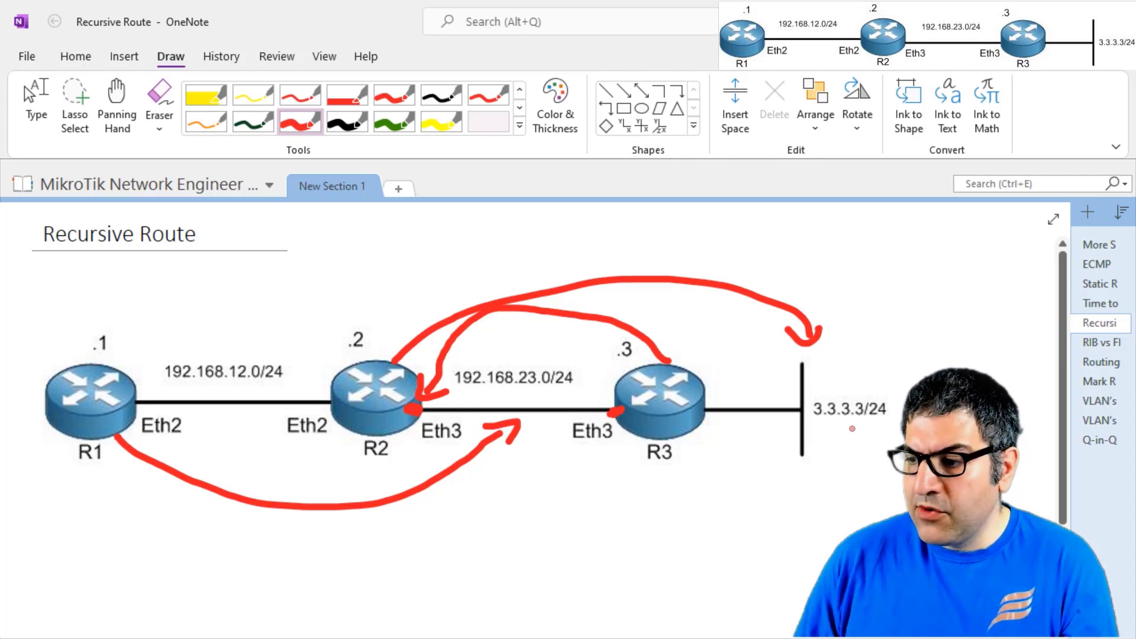
key(Escape)
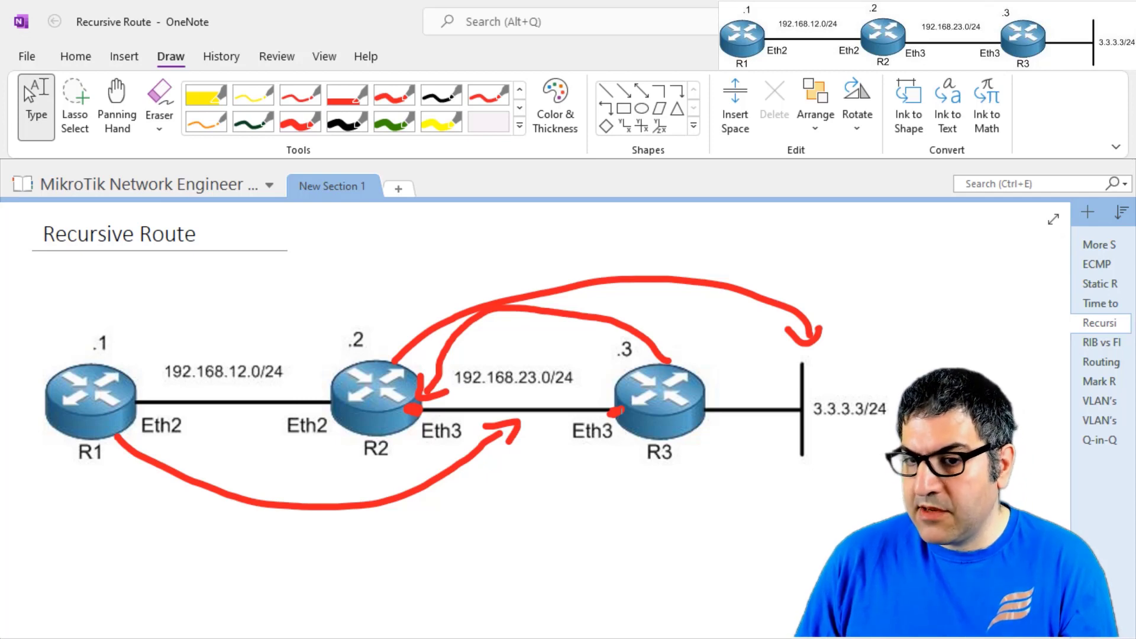
- Switch to R1's WinBox window and review the route entries for 192.168.12.0/24 and 192.168.23.0/24
key(alt+Tab)
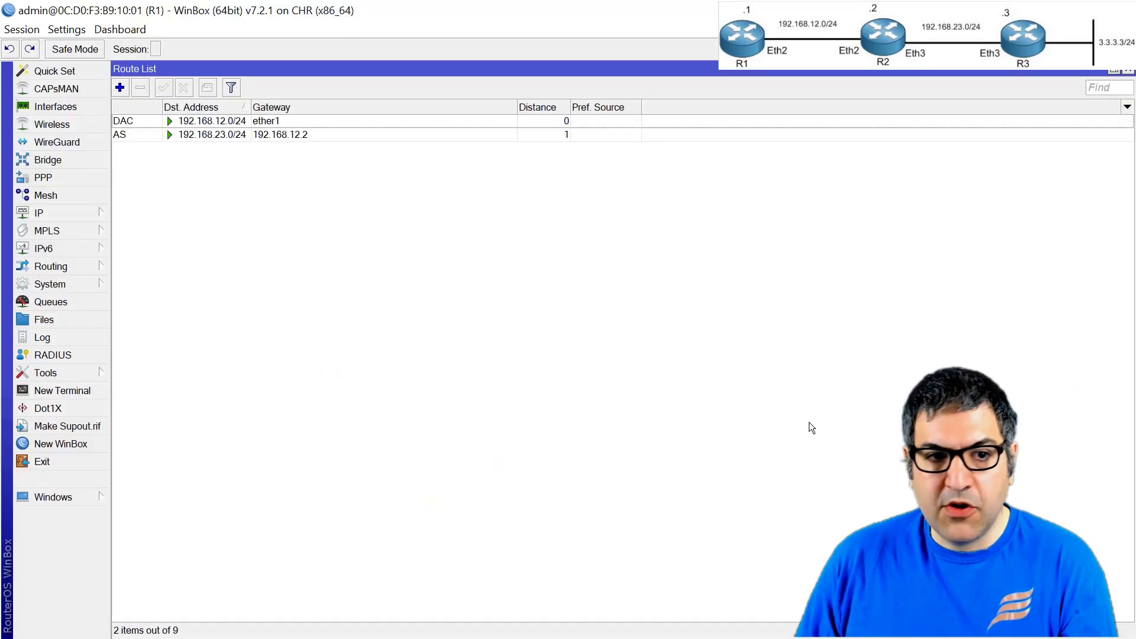
click(166, 135)
click(172, 122)
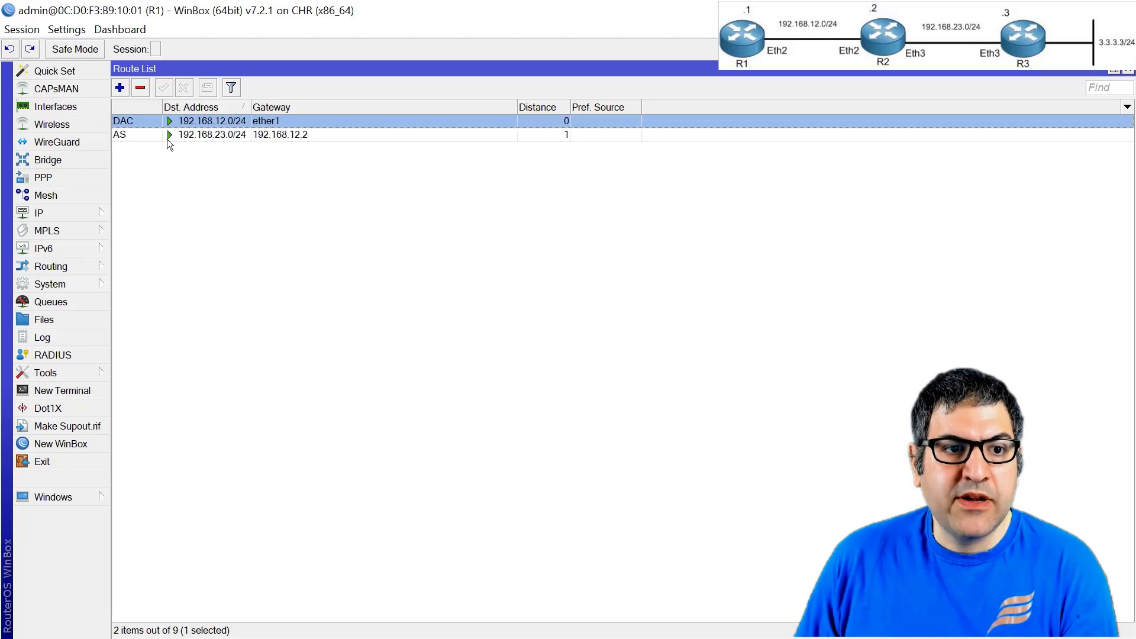
click(167, 136)
click(191, 124)
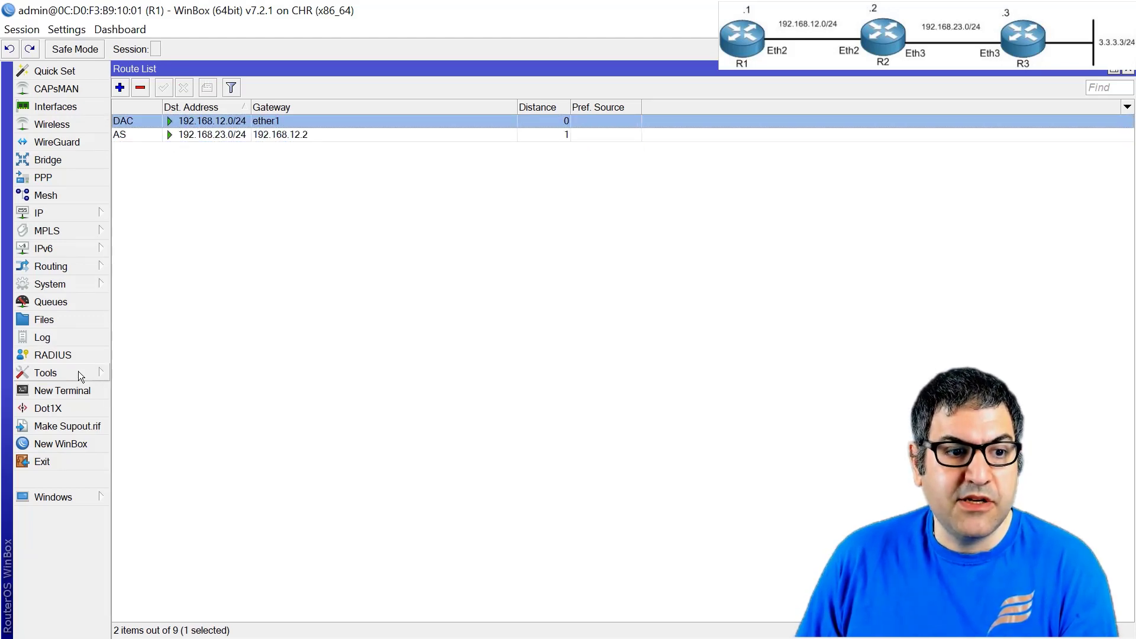
- Ping 3.3.3.3 from a new terminal on R1, and close the terminal
click(86, 388)
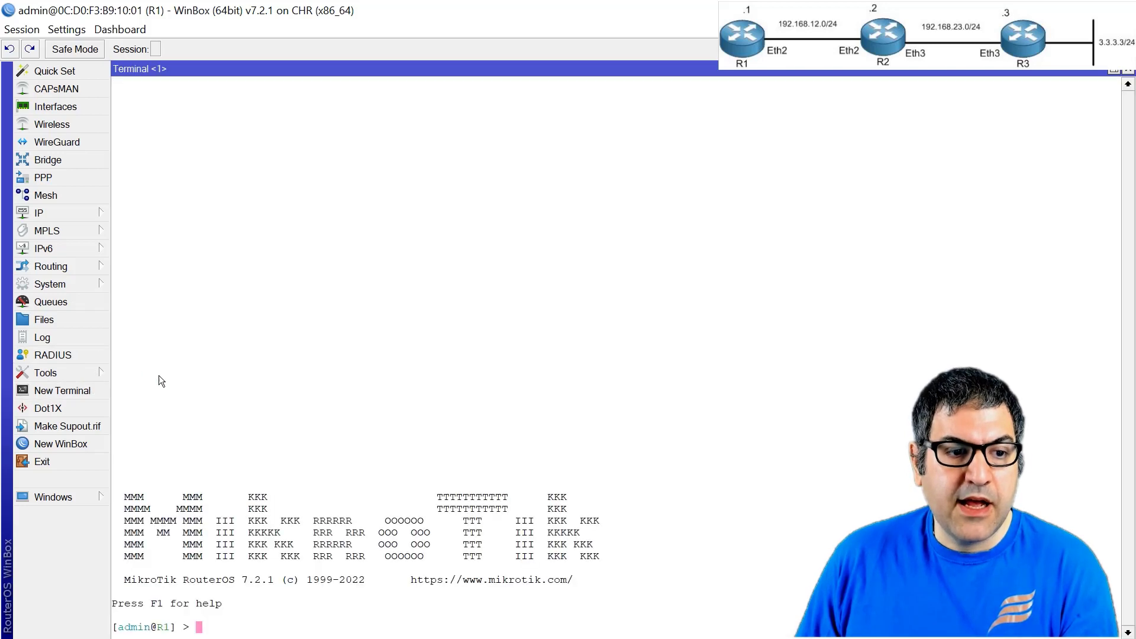
text(ping )
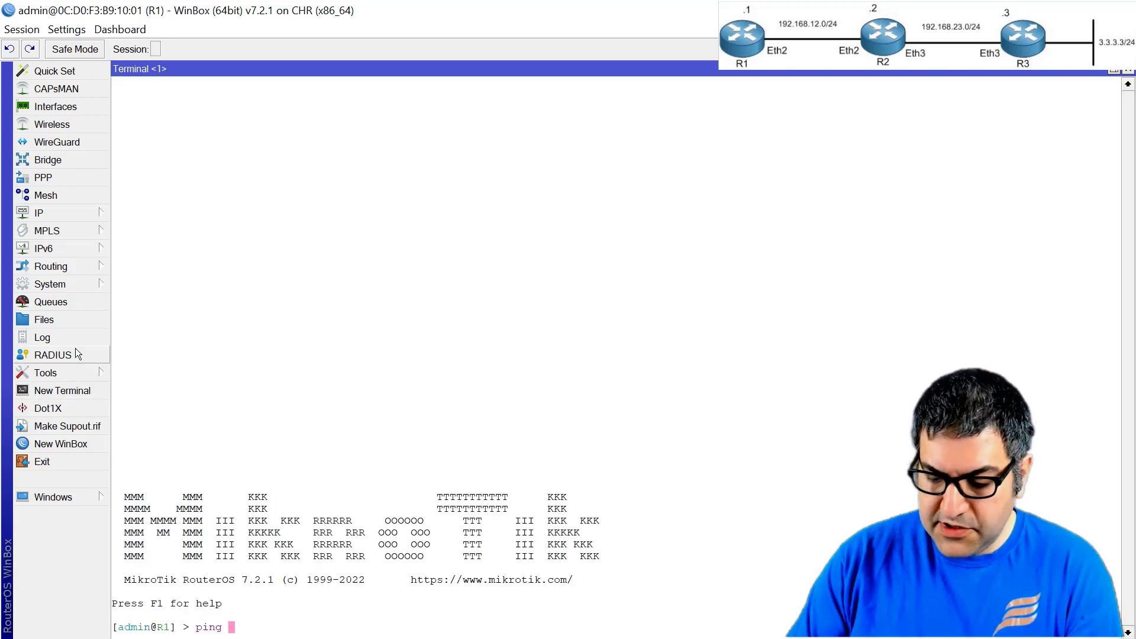
text(3.3.3.3)
key(Return)
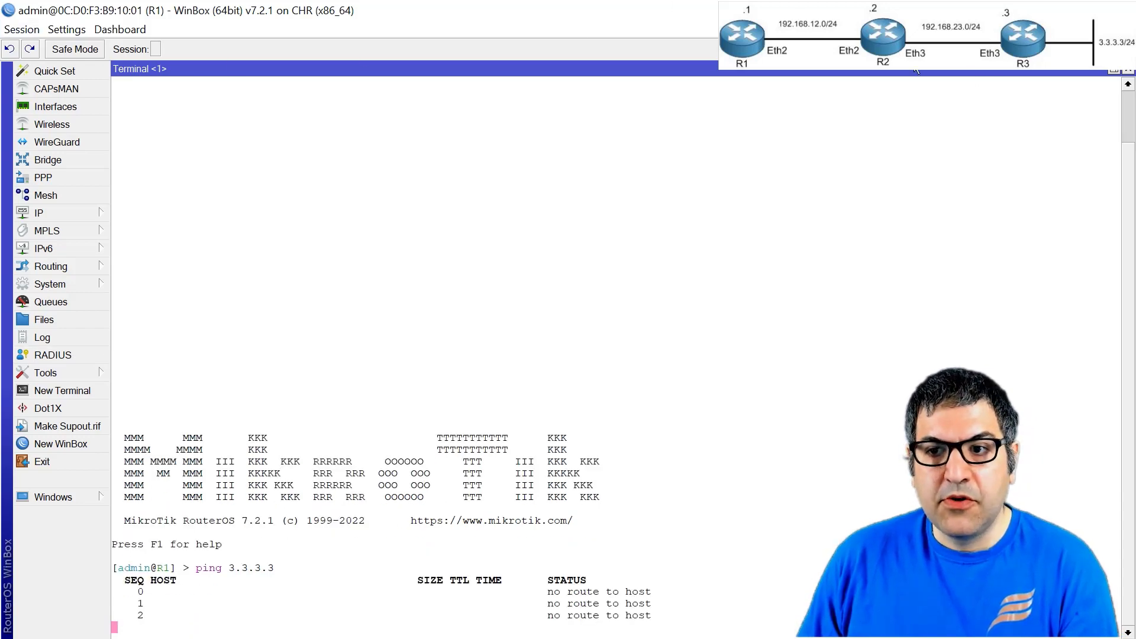
click(1128, 70)
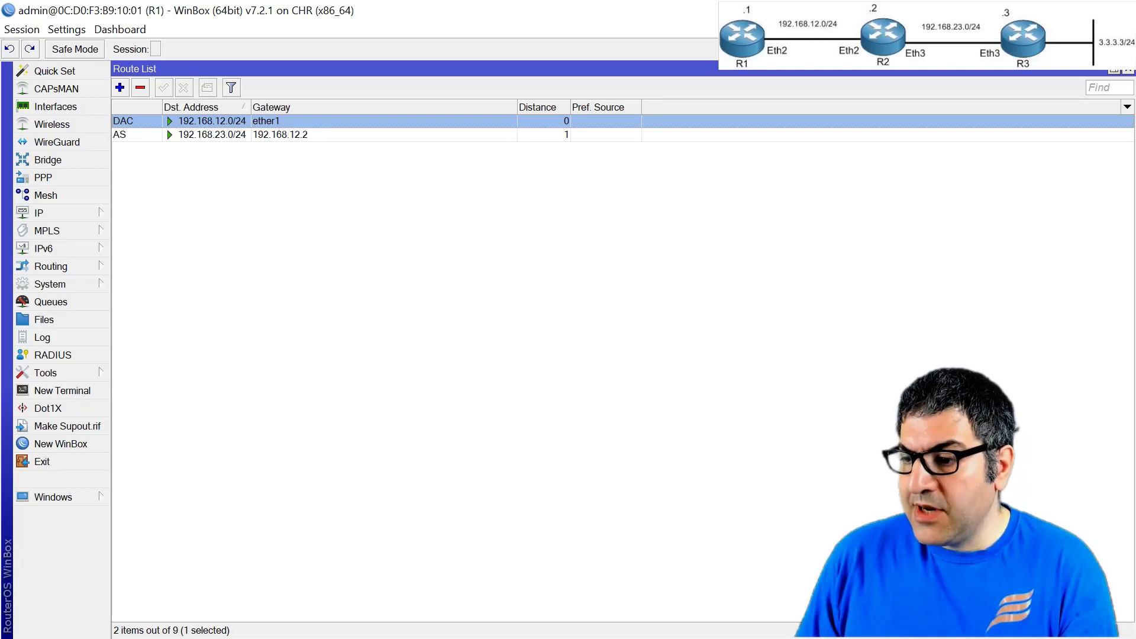
- Switch to the OneNote diagram, underline 3.3.3.3/24 in thick red and mark R2's Eth2 end with a red dot
key(alt+Tab)
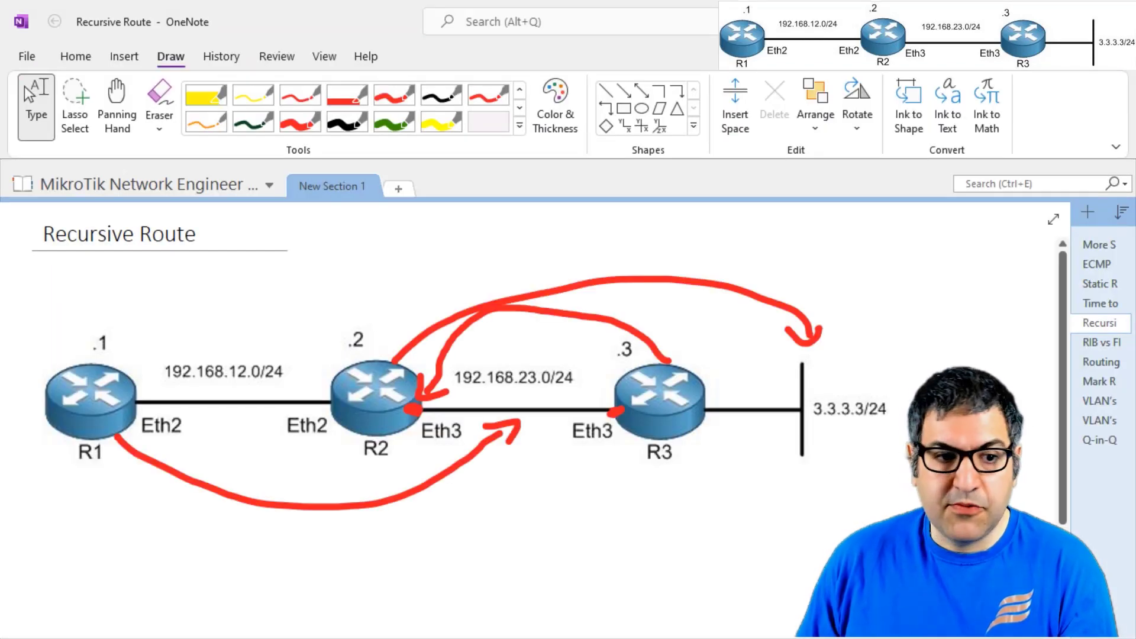
click(300, 121)
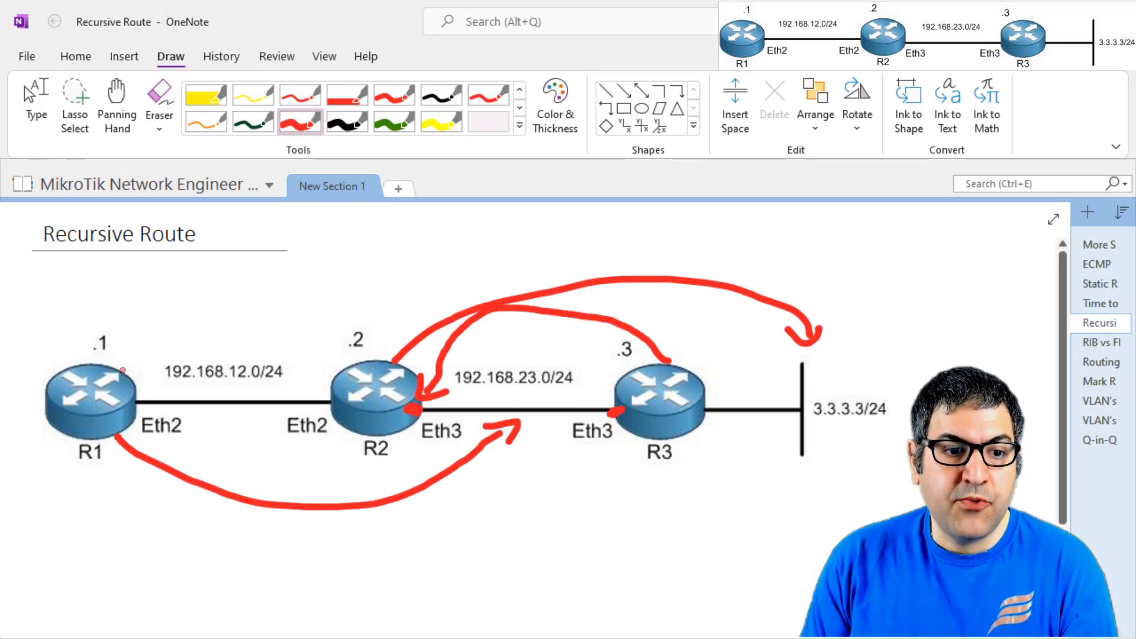
drag(809, 432, 890, 424)
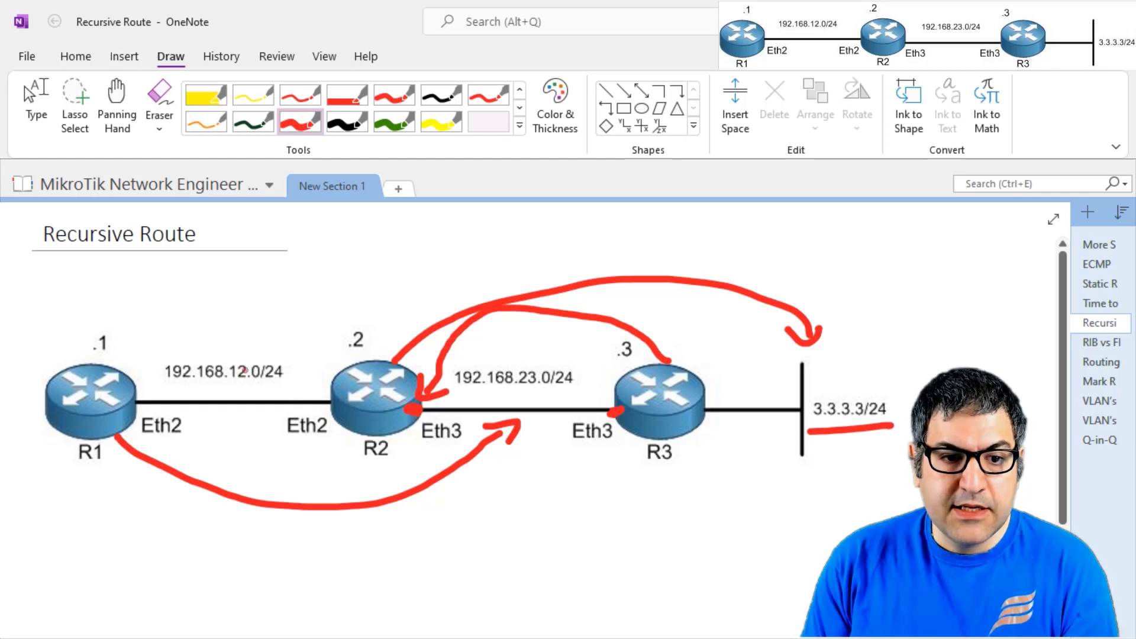
drag(320, 400, 324, 402)
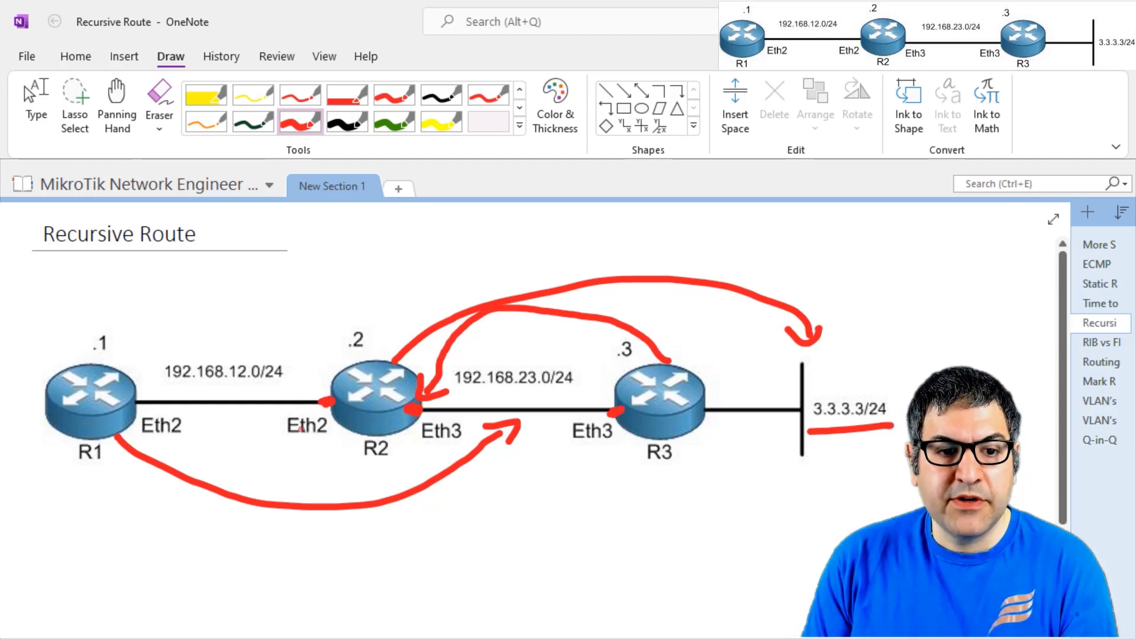
- Draw red arrows to R2's Eth2 dot and from R2 to R1, underline 192.168.12.0/24 in red, and leave pen mode
mouse_move(316, 354)
mouse_down()
mouse_move(323, 381)
mouse_move(333, 370)
mouse_up()
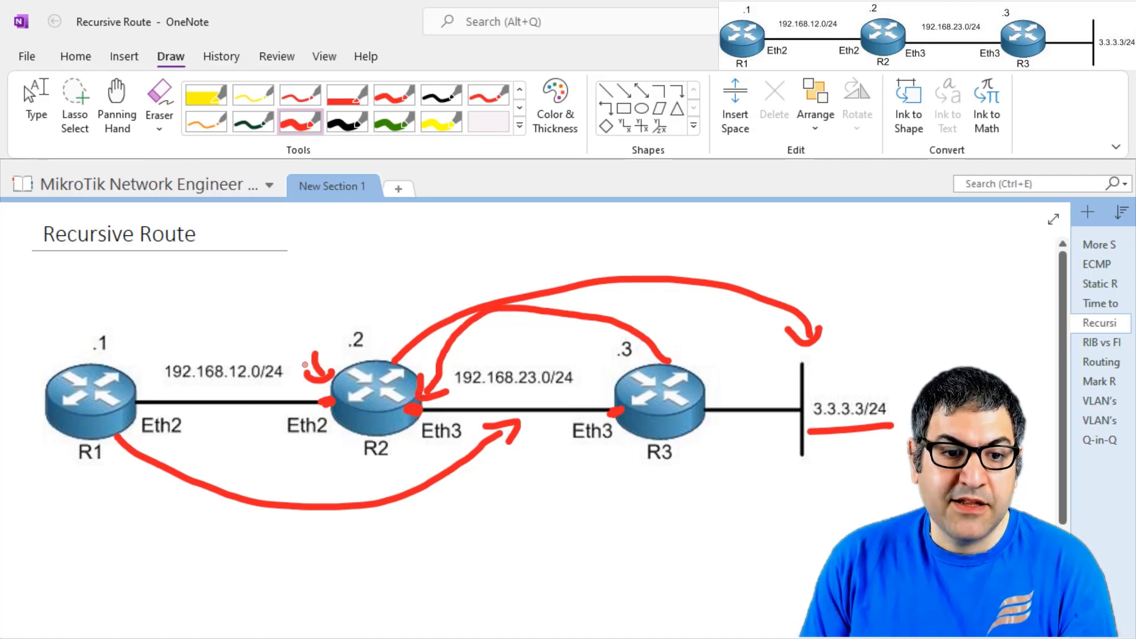
mouse_move(352, 368)
mouse_down()
mouse_move(313, 338)
mouse_move(166, 346)
mouse_move(150, 368)
mouse_move(168, 389)
mouse_move(279, 388)
mouse_up()
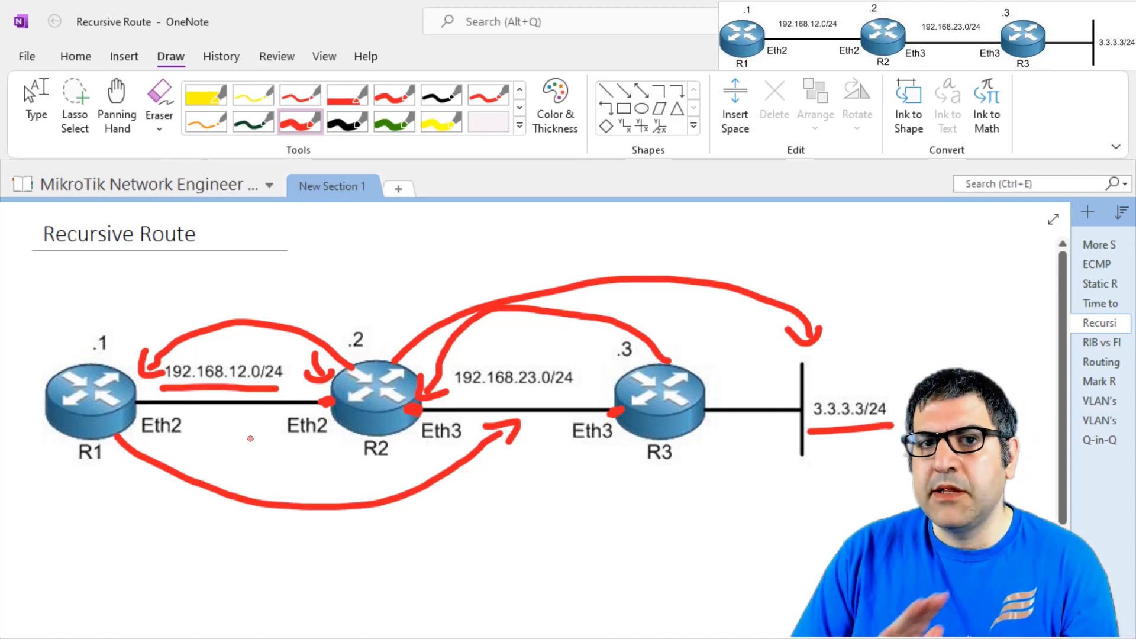
click(36, 107)
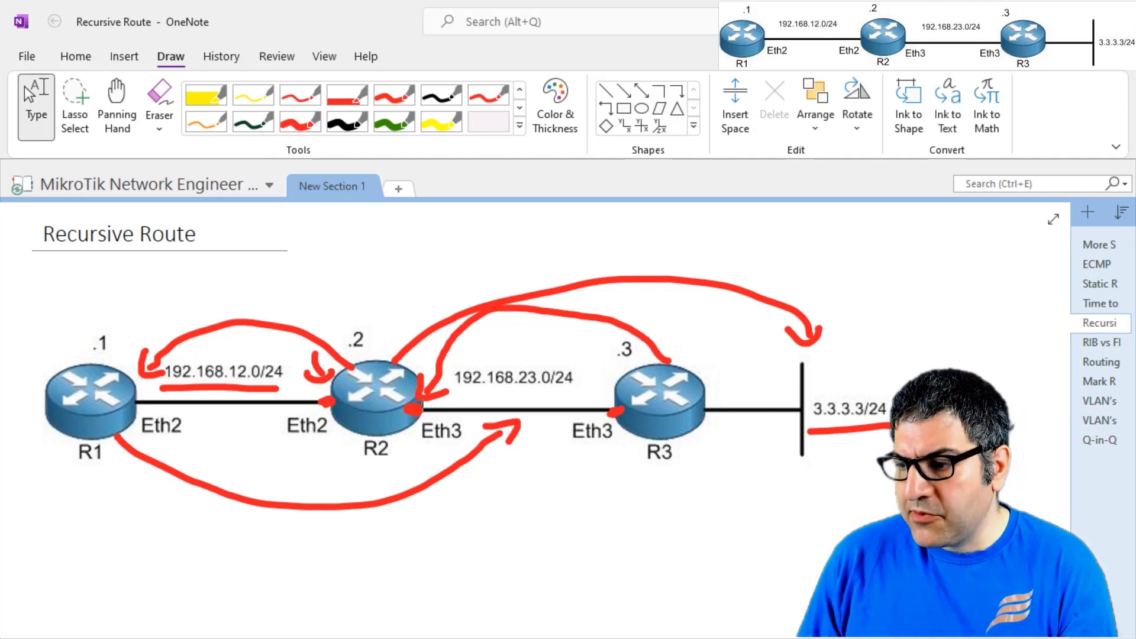
- Switch to R1's WinBox window and add a static route to 3.3.3.0/24 via gateway 192.168.12.2
key(alt+Tab)
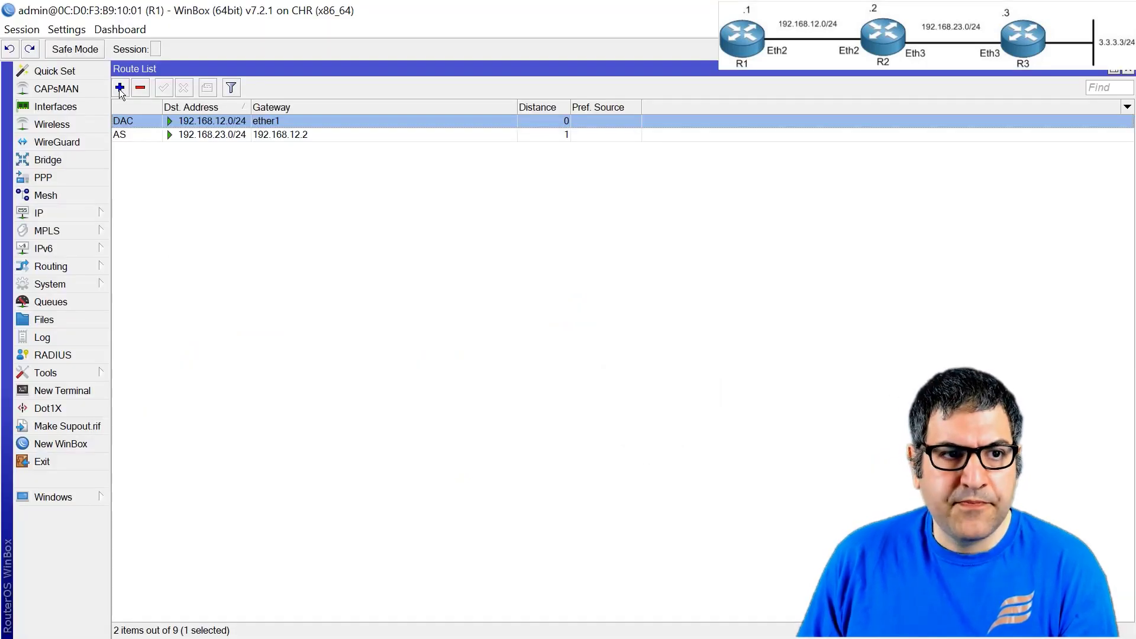
click(120, 87)
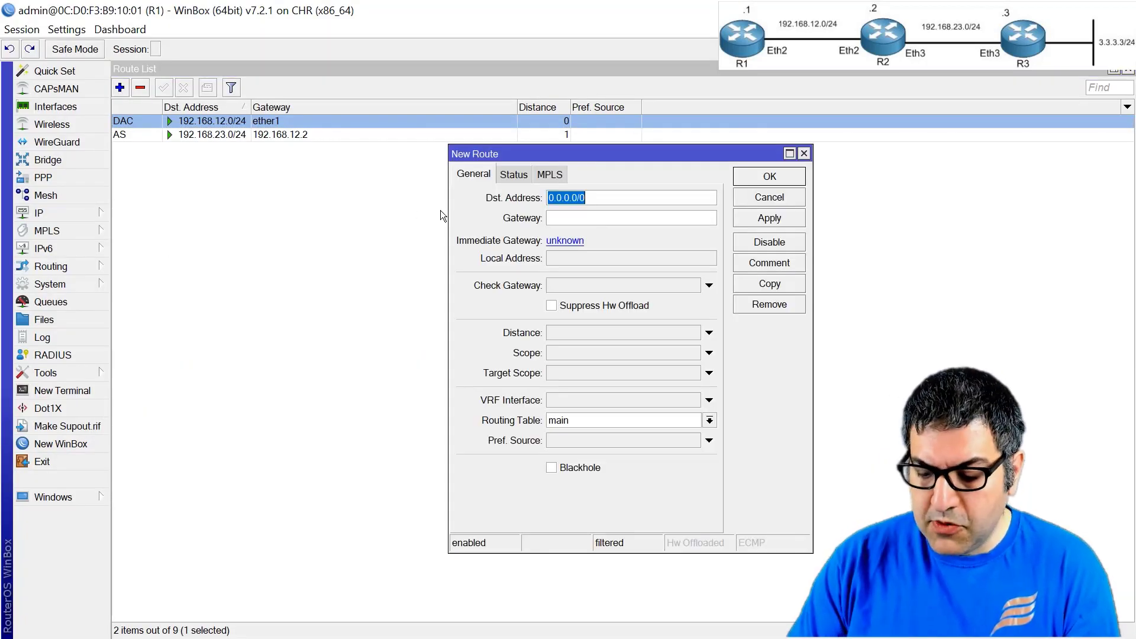
text(3)
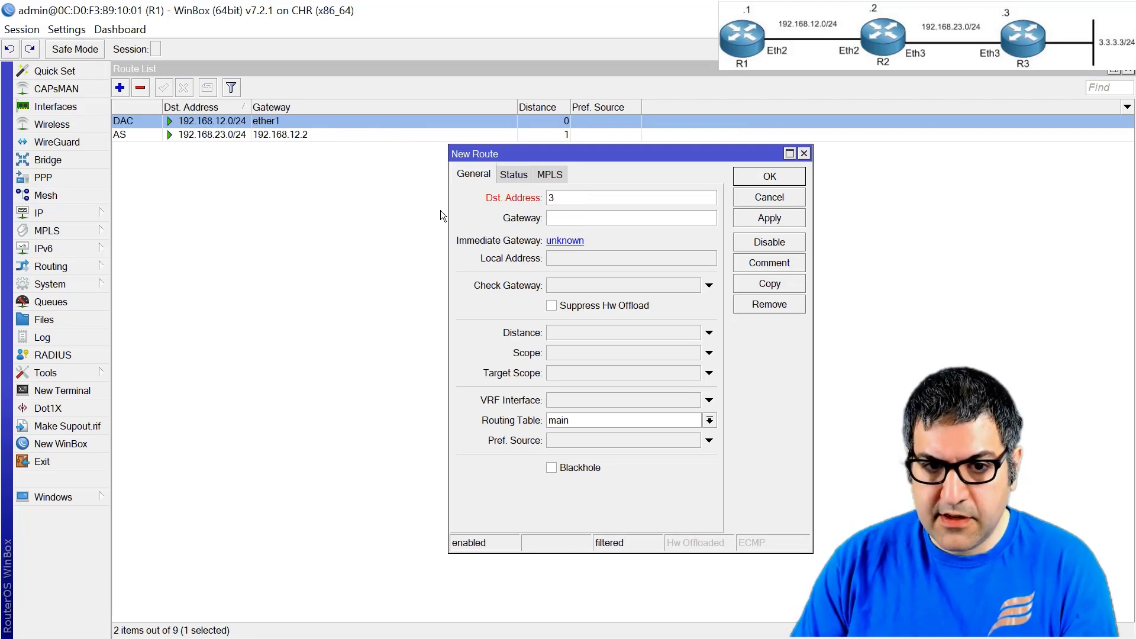
text(.3.3.)
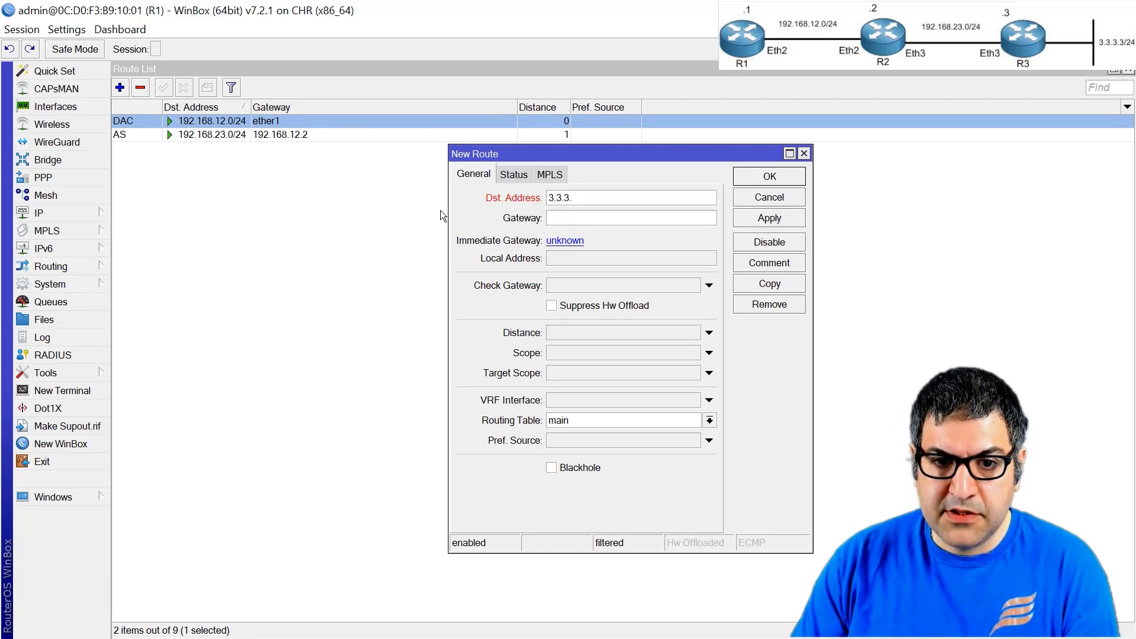
text(0/24)
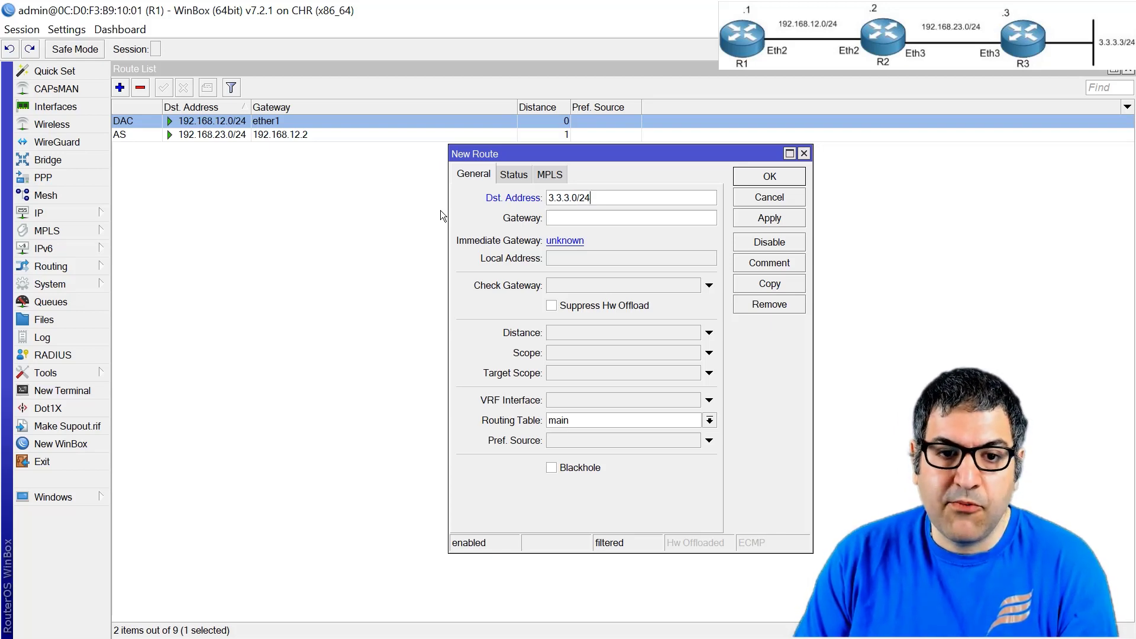
text(192.16)
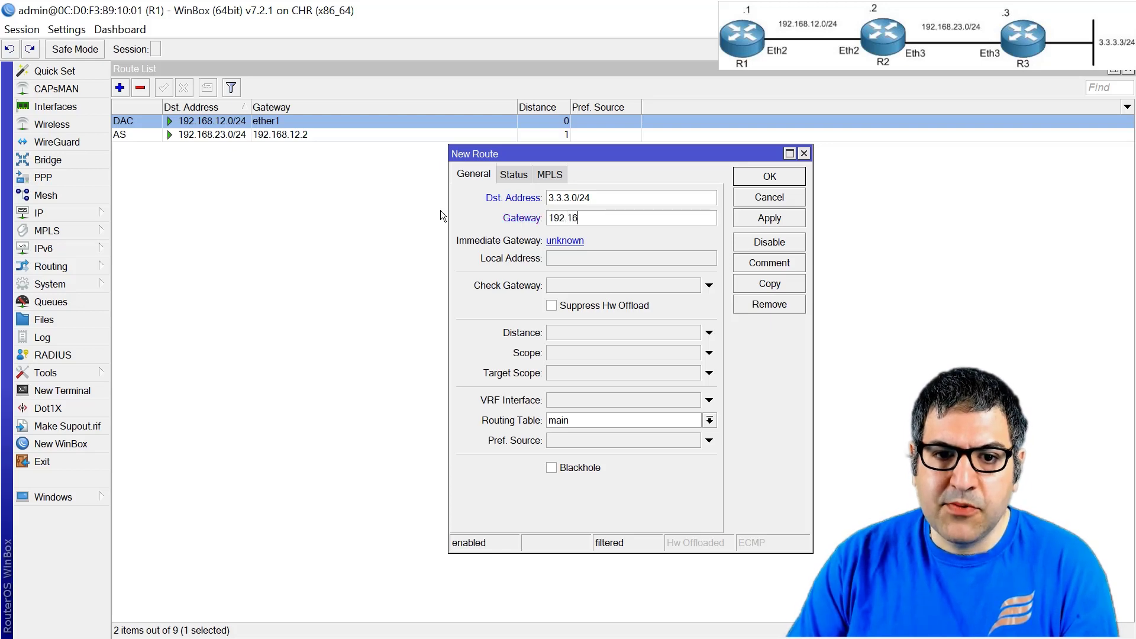
text(8.12.2)
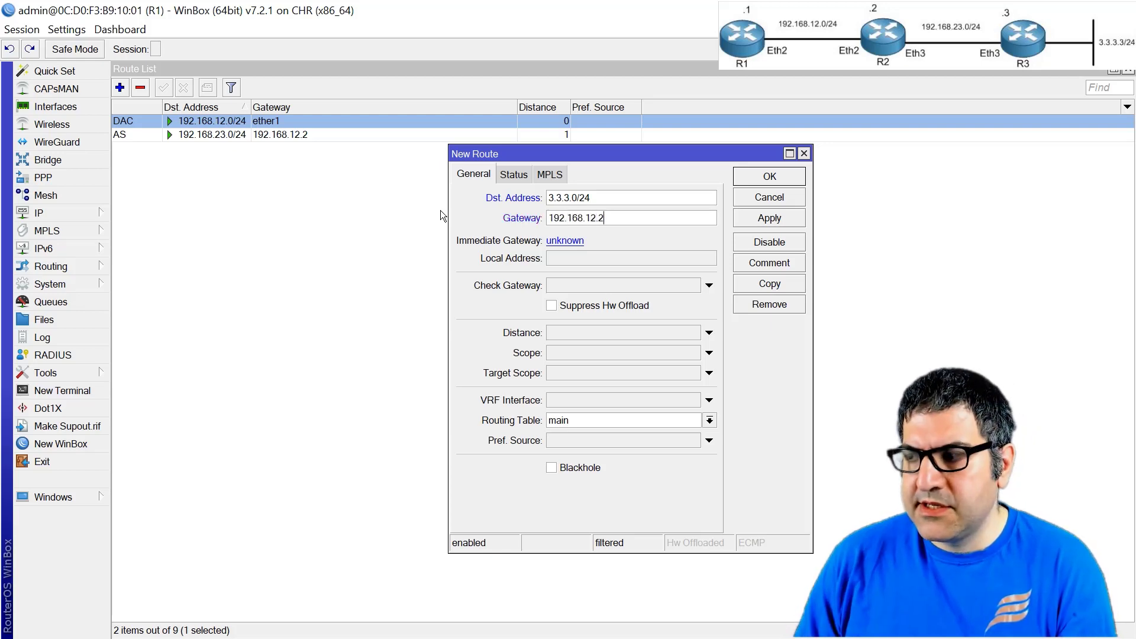
click(764, 223)
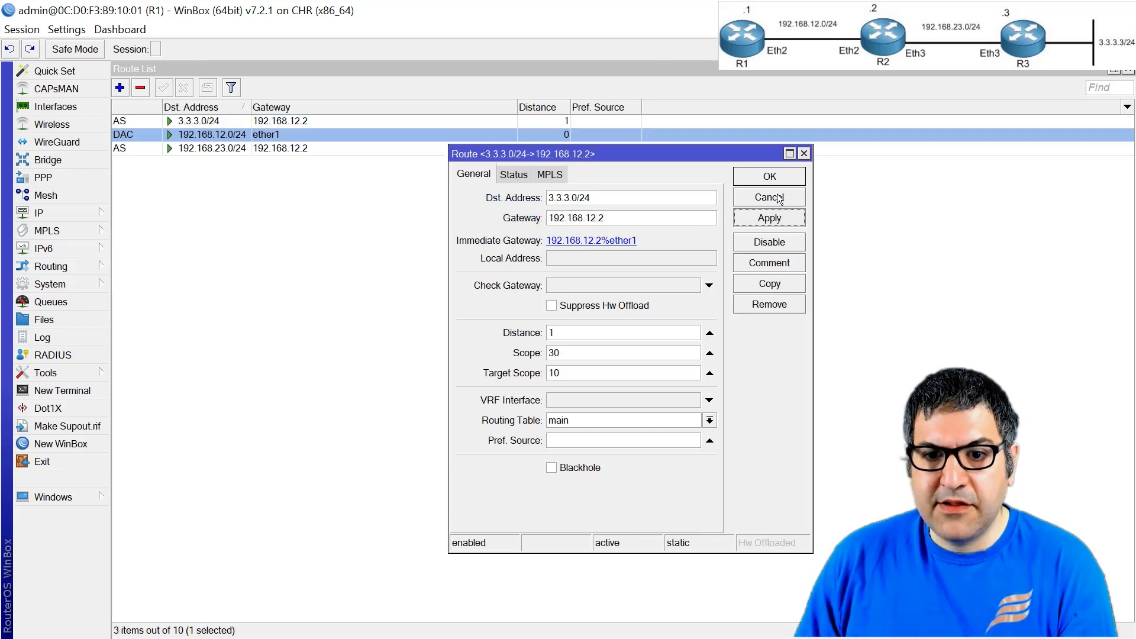
click(769, 176)
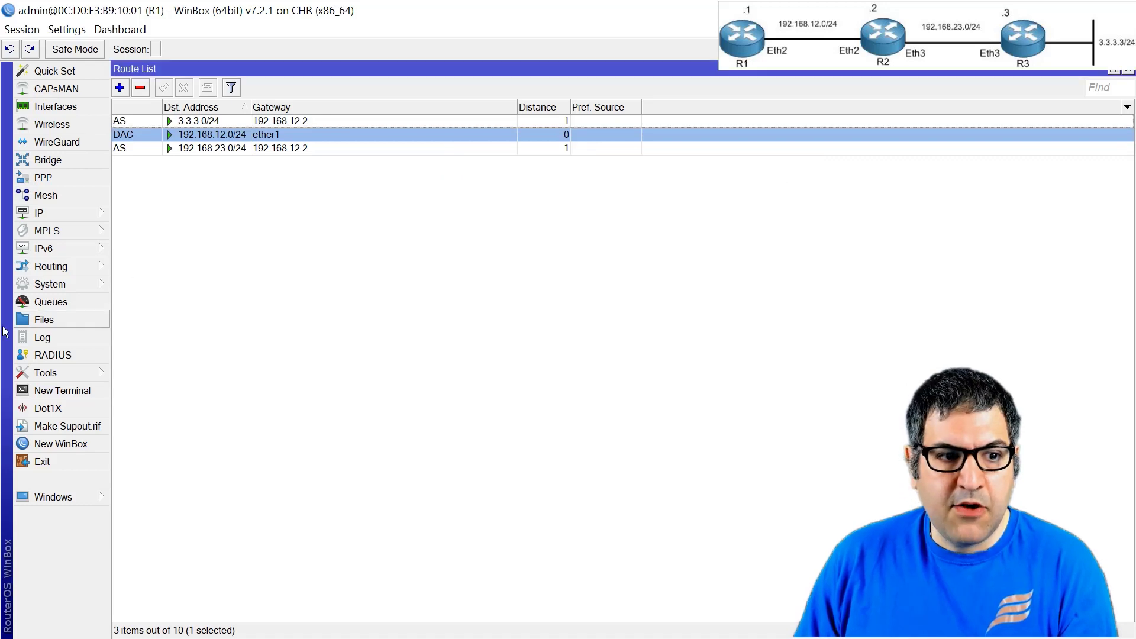
- Ping 3.3.3.3 from a new terminal on R1 to test the route via R2, and close the terminal
click(88, 390)
text(ping 3.3.3.3)
key(Return)
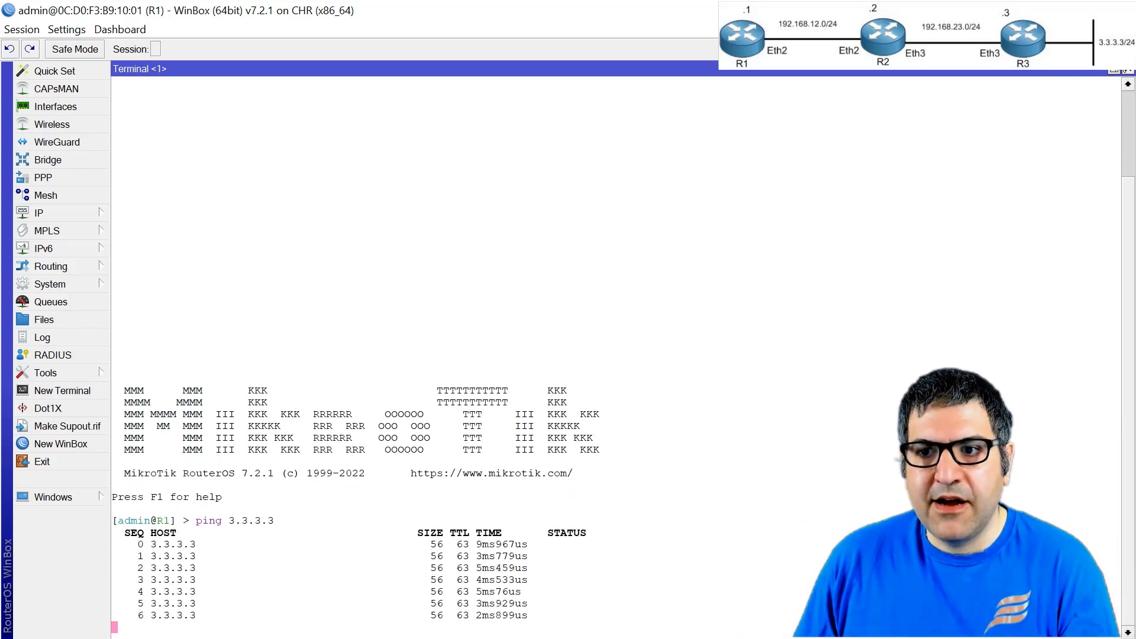
click(1129, 70)
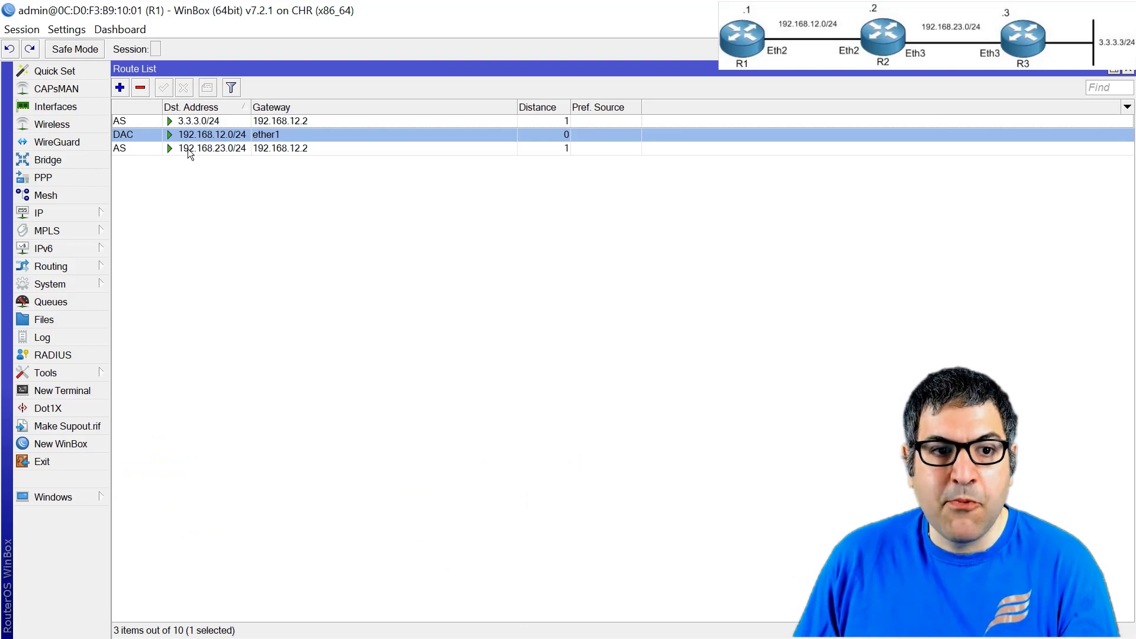
- Remove the static route to 3.3.3.0/24 from R1's route list
click(198, 122)
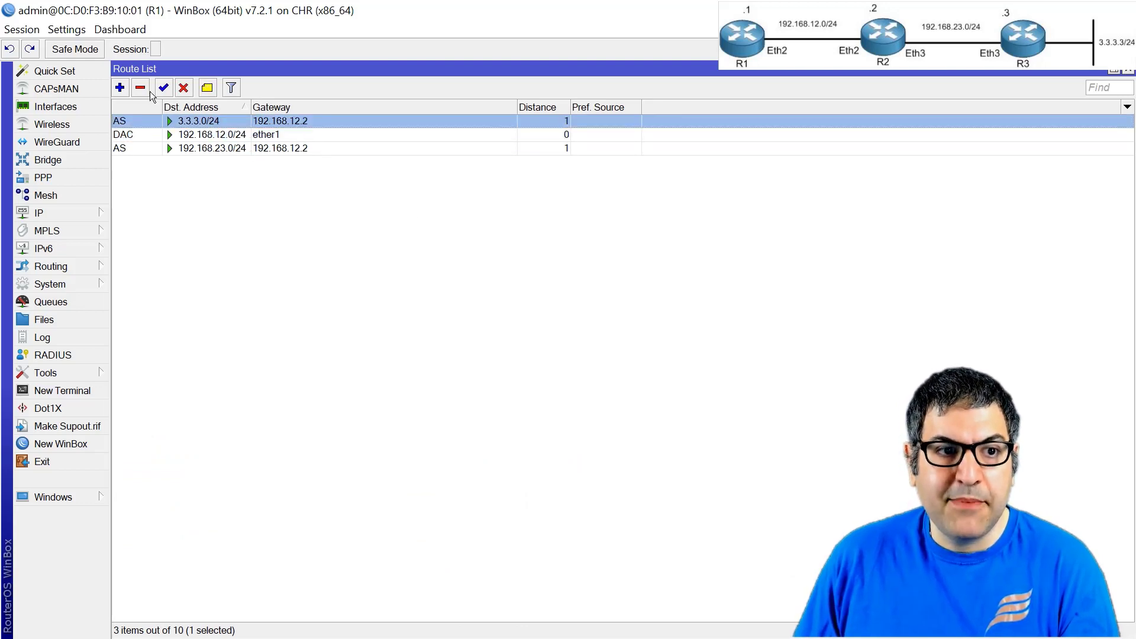
click(141, 87)
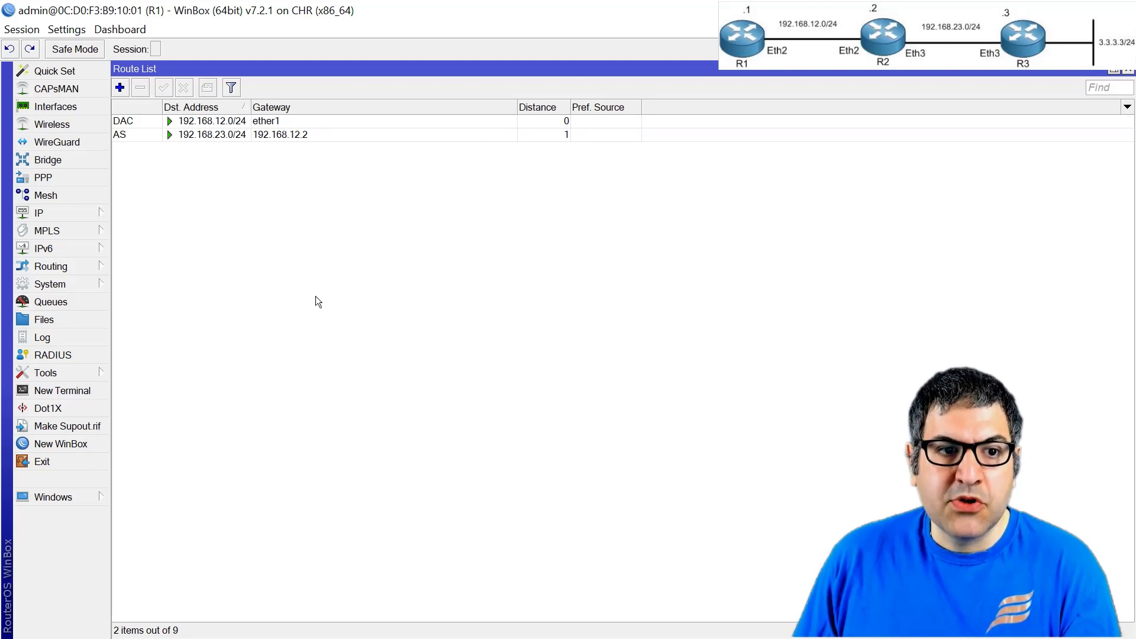
- Switch to the OneNote diagram and delete the red ink marks around the 192.168.12.0/24 link between R1 and R2
key(alt+Tab)
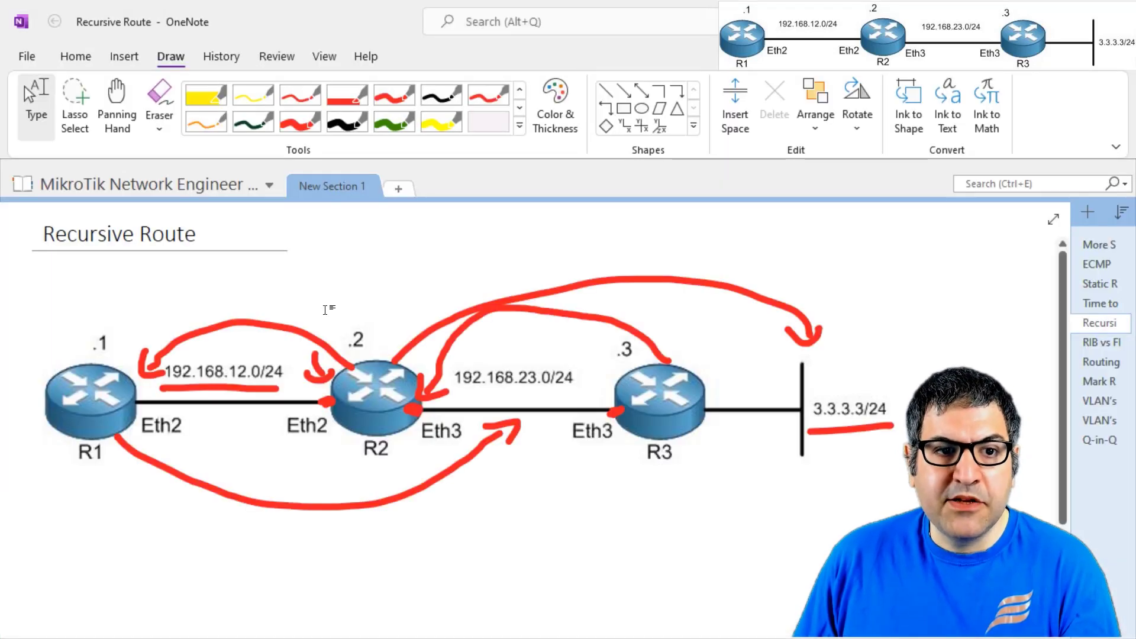
click(78, 104)
mouse_move(121, 303)
mouse_down()
mouse_move(345, 416)
mouse_move(343, 355)
mouse_up()
key(Delete)
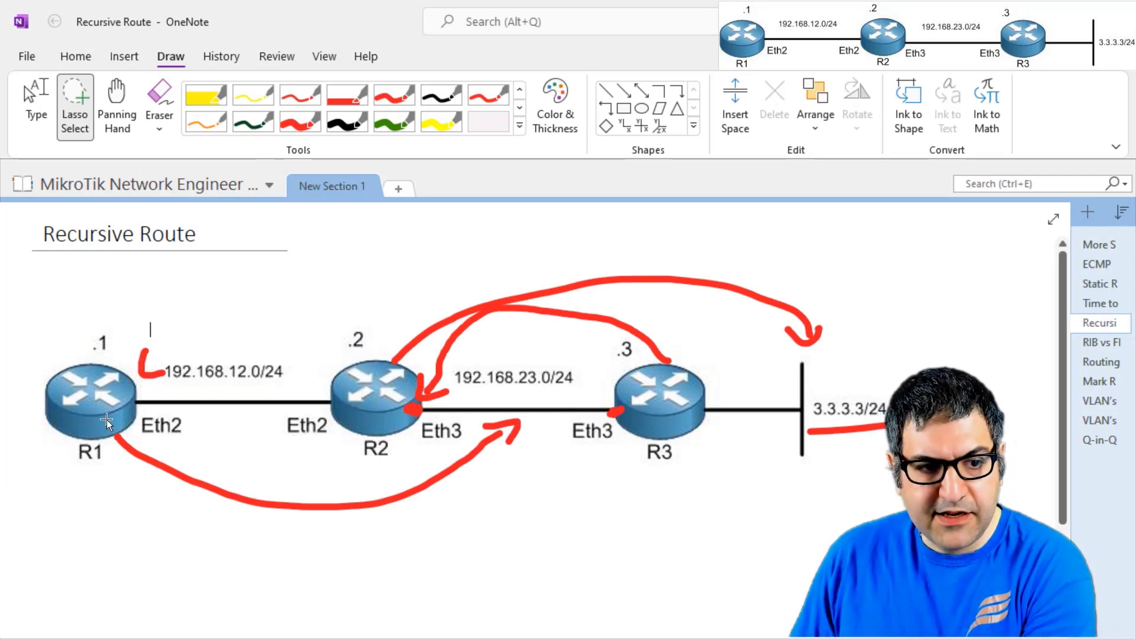
mouse_move(106, 420)
mouse_down()
mouse_move(256, 548)
mouse_move(485, 480)
mouse_move(485, 493)
mouse_move(324, 478)
mouse_up()
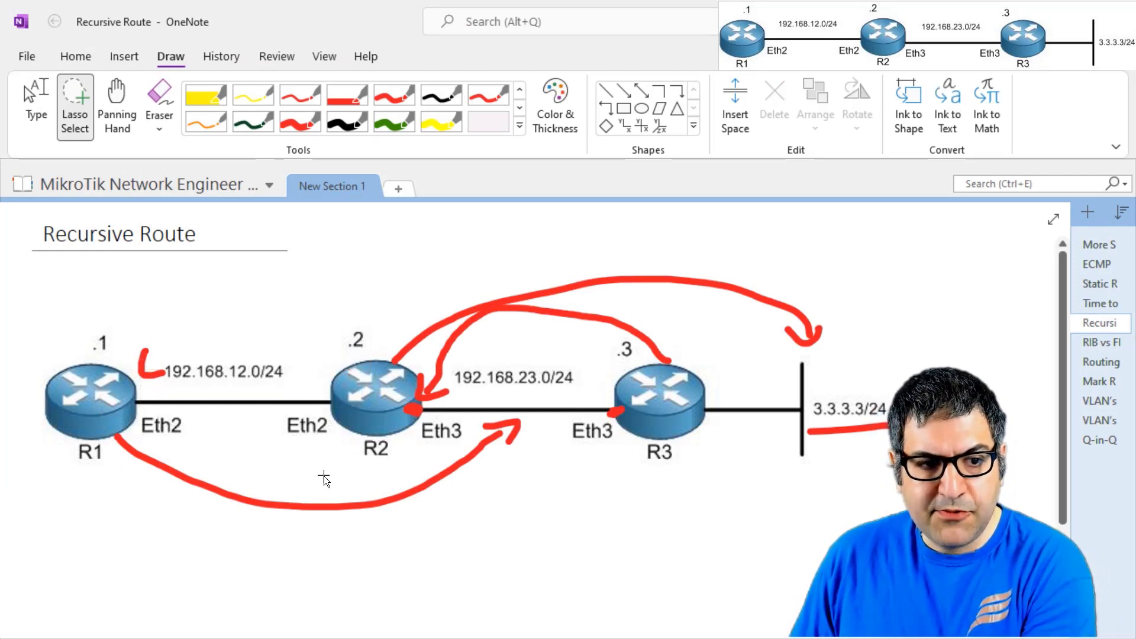
drag(138, 325, 205, 428)
key(Delete)
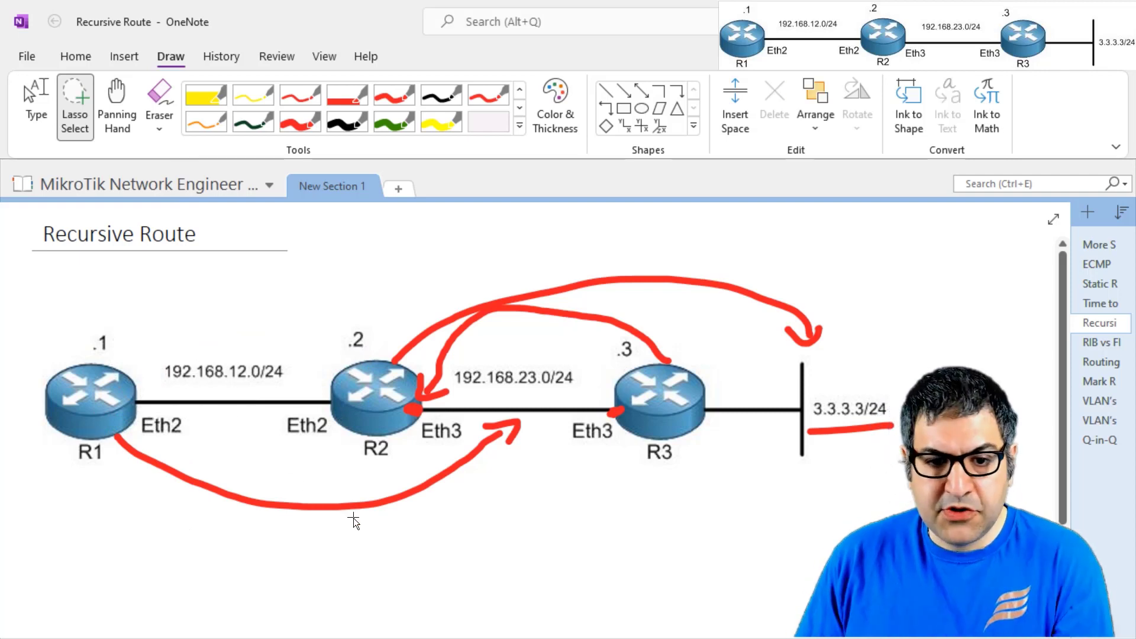
- Draw thick red arrows at 192.168.23.0/24, 3.3.3.3/24 and the curve from R1, enlarge R3's Eth3 dot, and leave pen mode
click(299, 123)
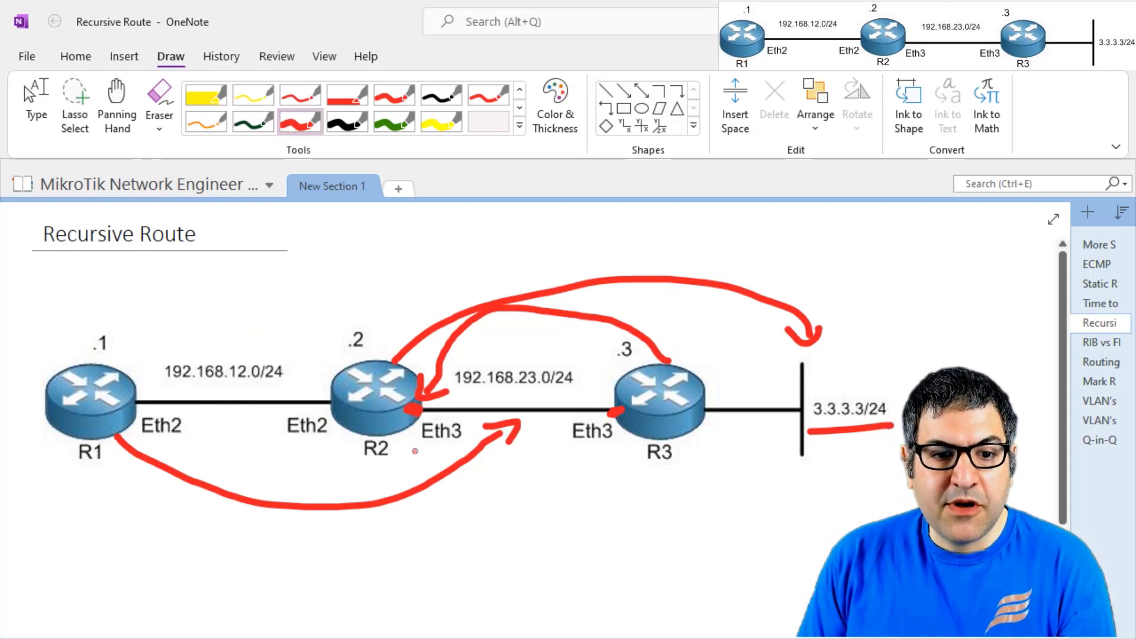
mouse_move(556, 336)
mouse_down()
mouse_move(551, 354)
mouse_move(569, 347)
mouse_up()
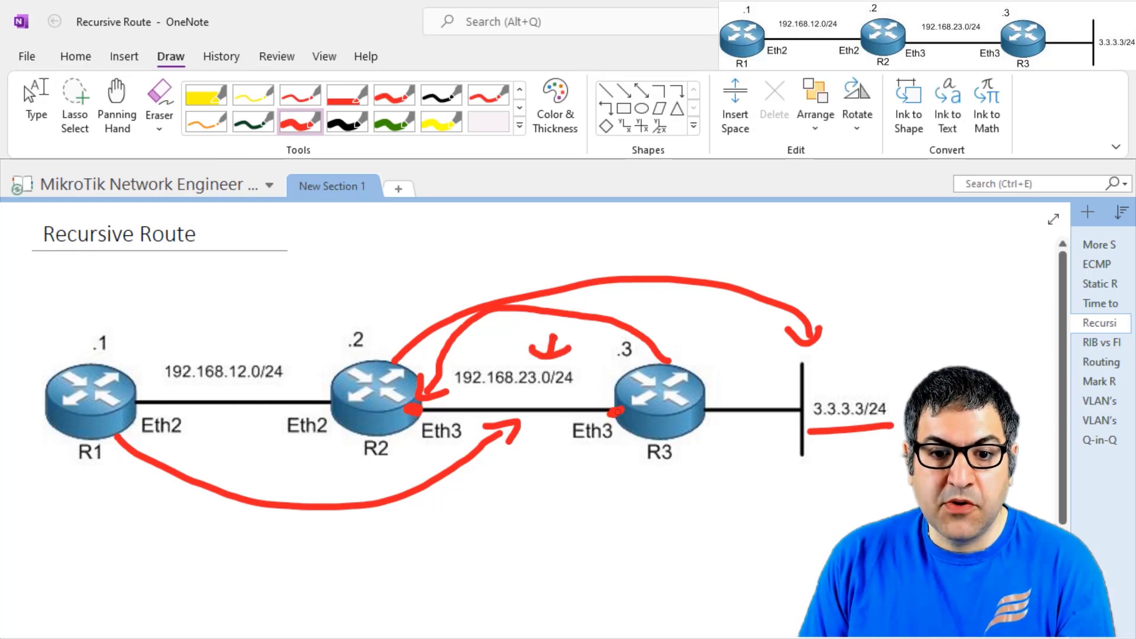
drag(617, 410, 607, 413)
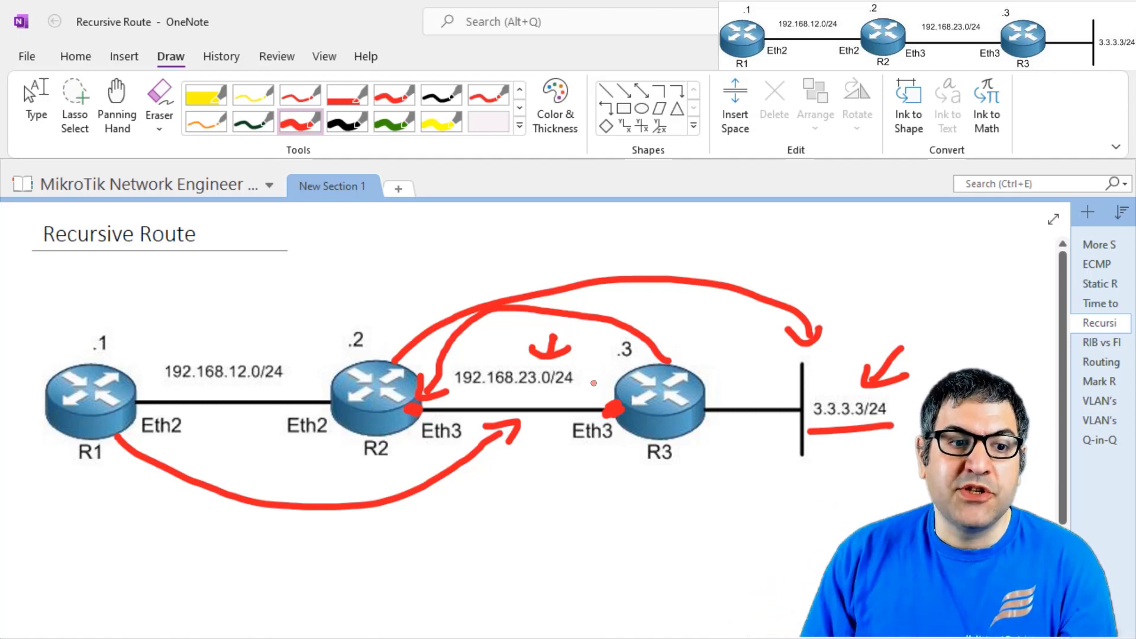
mouse_move(253, 536)
mouse_down()
mouse_move(260, 563)
mouse_move(279, 540)
mouse_up()
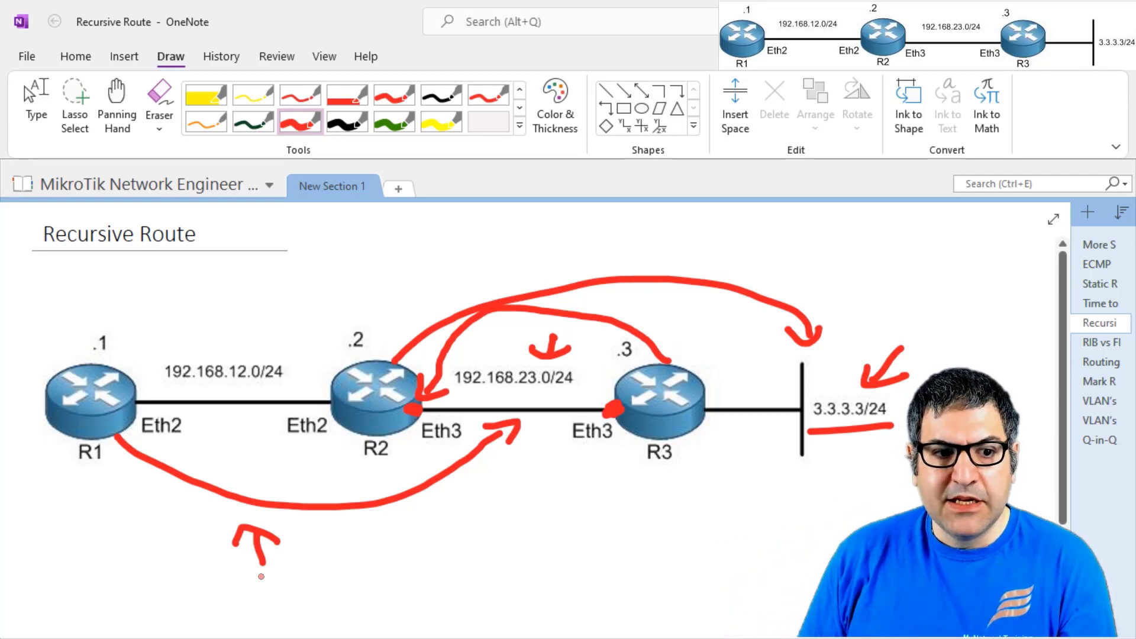
key(Escape)
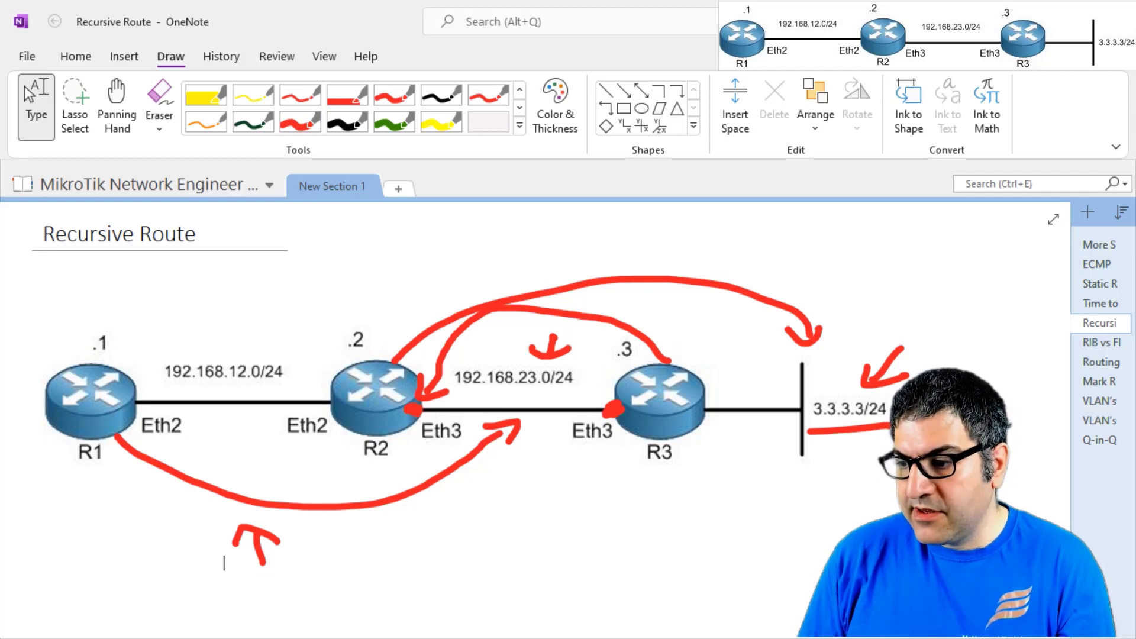
- Switch to R1's WinBox window and fill in a new route to 3.3.3.0/24 with gateway 192.168.23.3
key(alt+Tab)
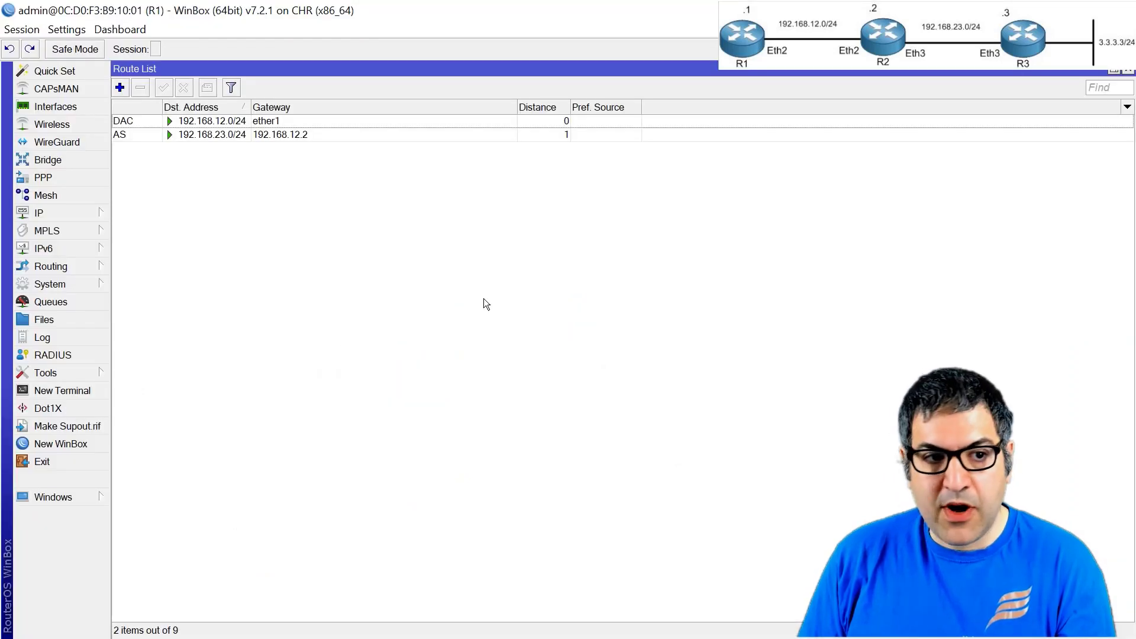
click(120, 88)
drag(453, 156, 135, 178)
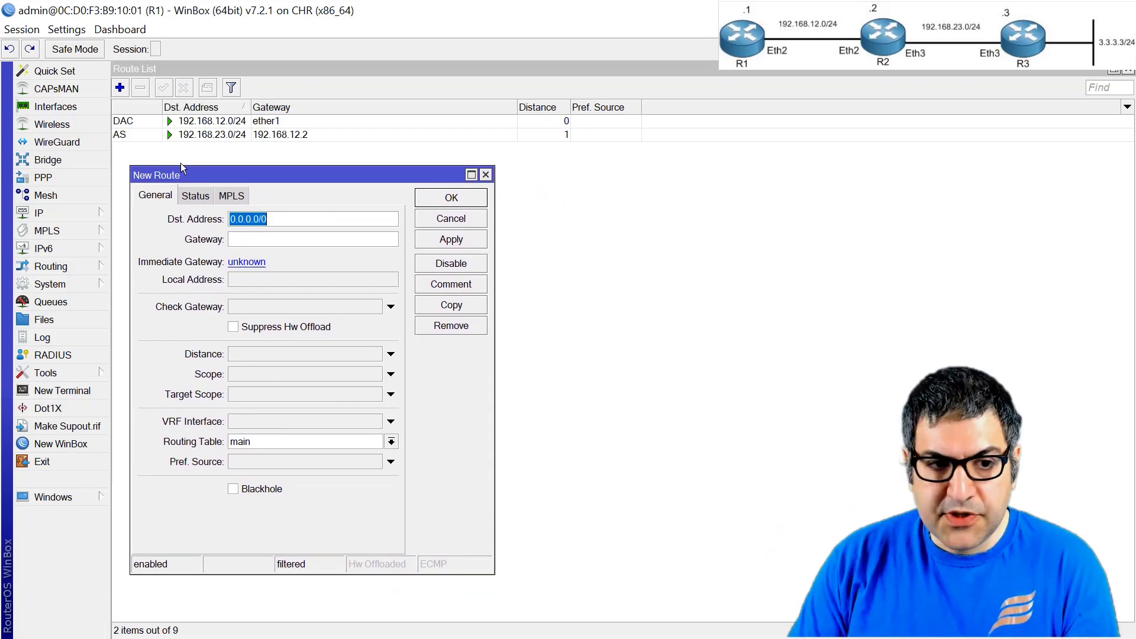
text(3.3.3.0/24)
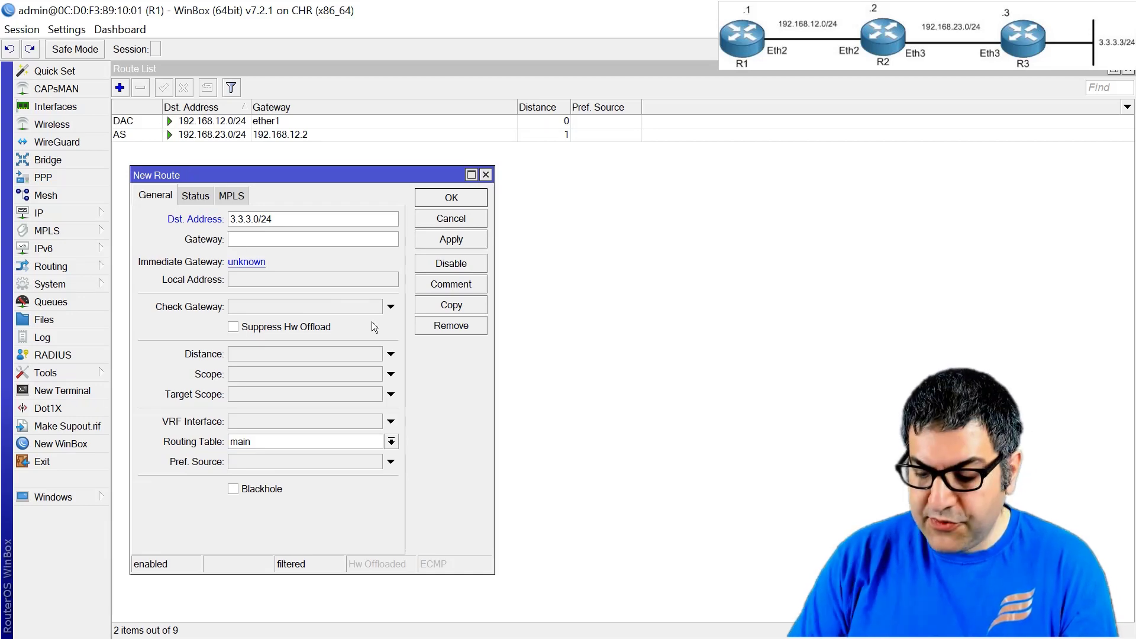
text(192.168.23.)
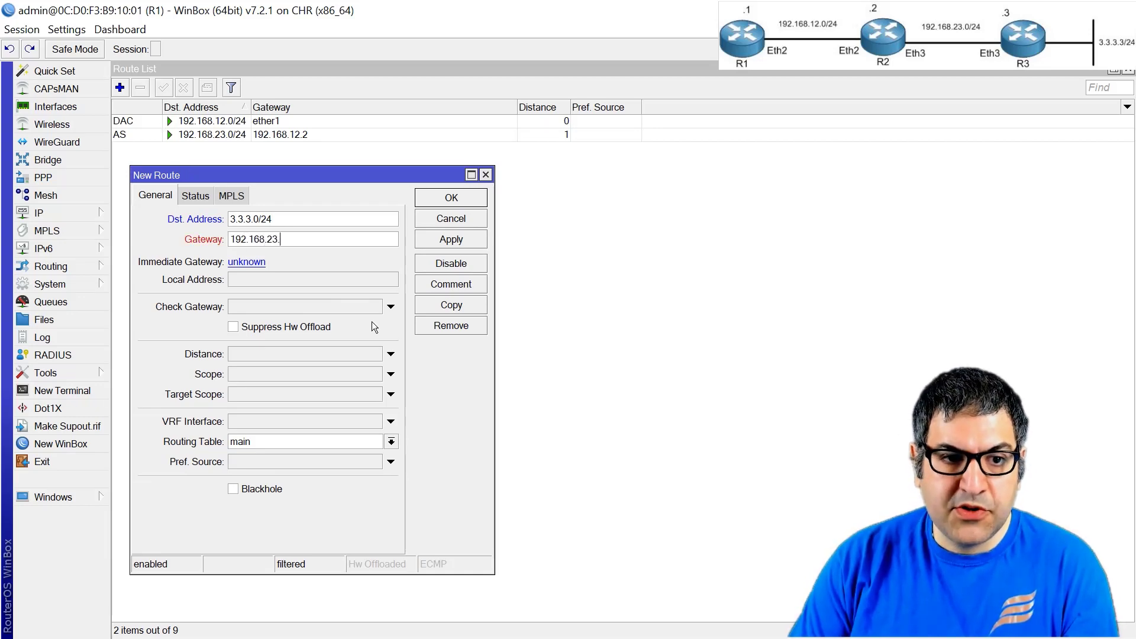
text(3)
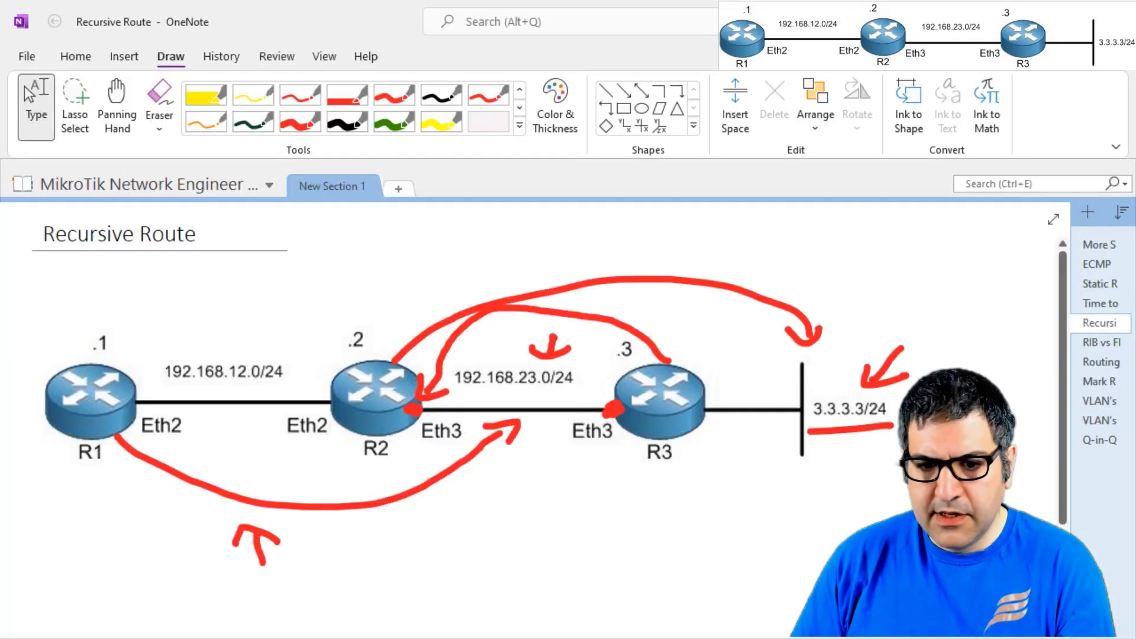
- In the OneNote diagram, draw a thick red arrow pointing up at R3's Eth3 dot and leave pen mode
click(300, 122)
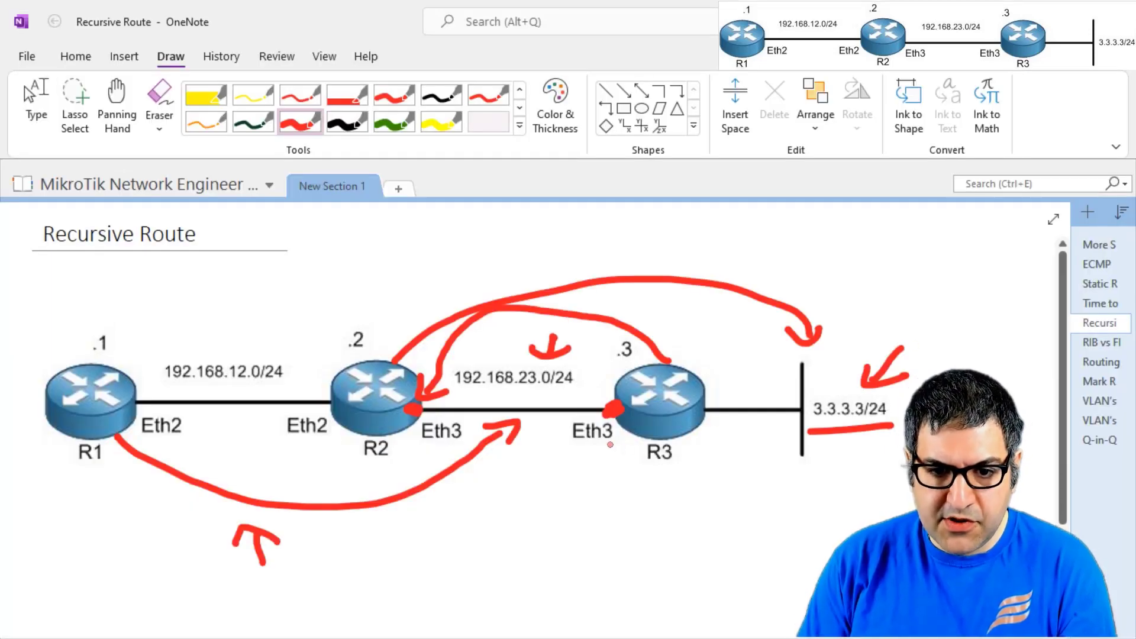
mouse_move(610, 444)
mouse_down()
mouse_move(612, 485)
mouse_move(638, 456)
mouse_up()
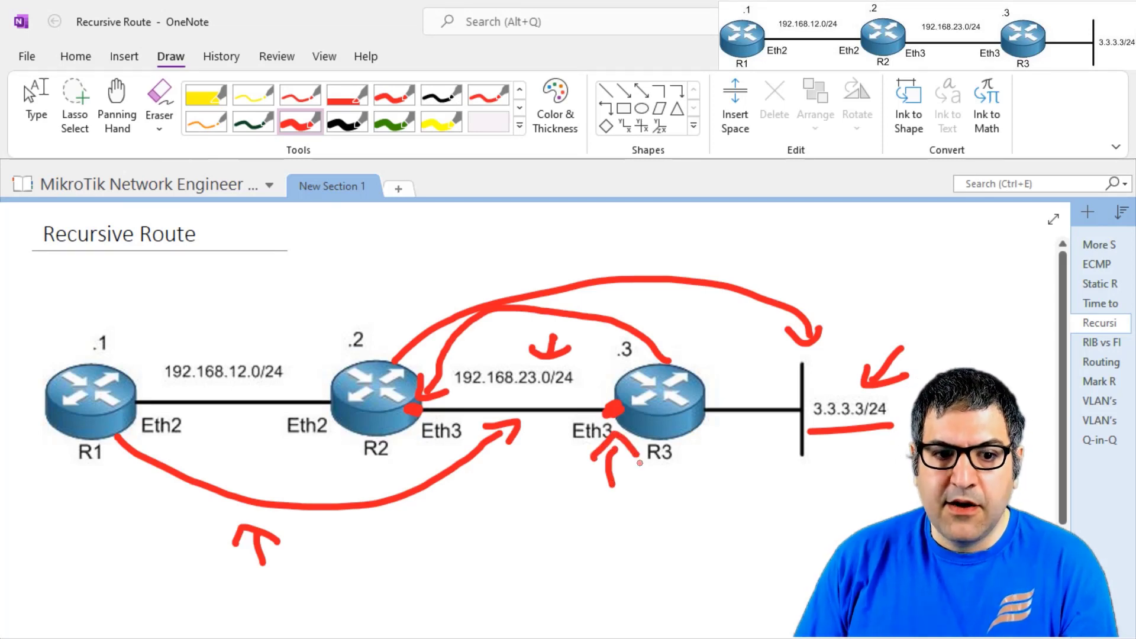
key(Escape)
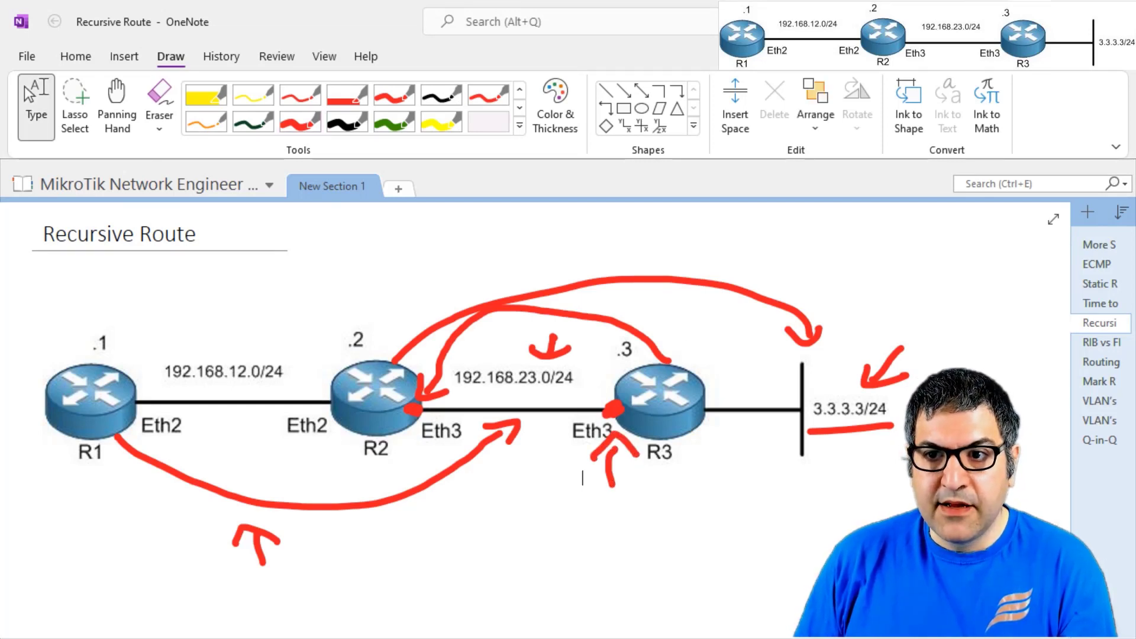
- Return to R1's WinBox window and apply the new 3.3.3.0/24 route via 192.168.23.3
key(alt+Tab)
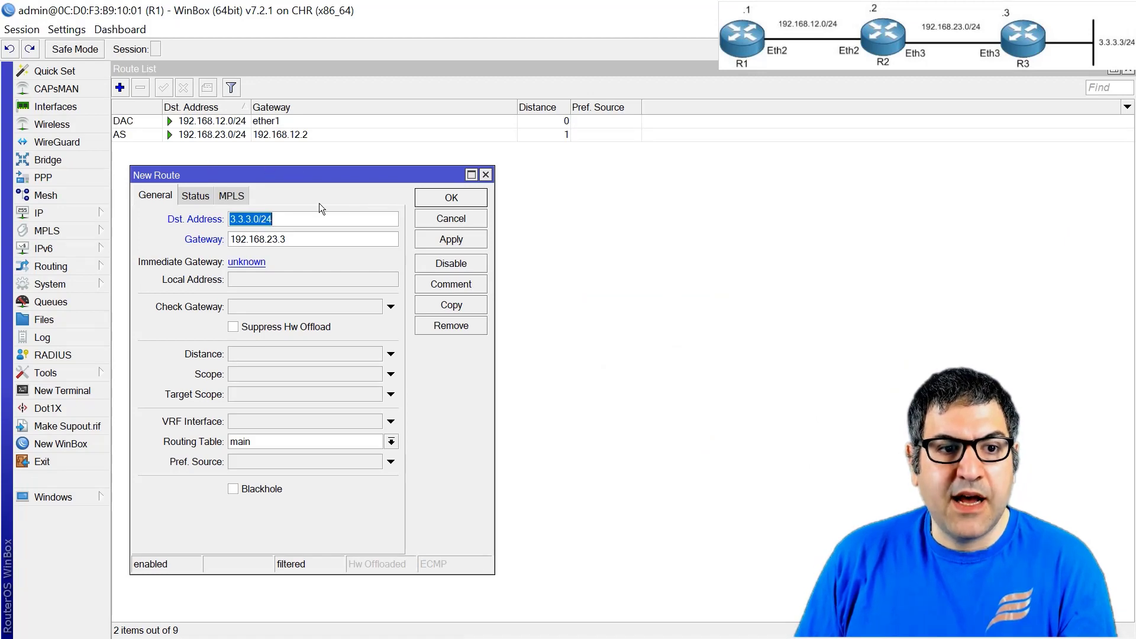
click(449, 240)
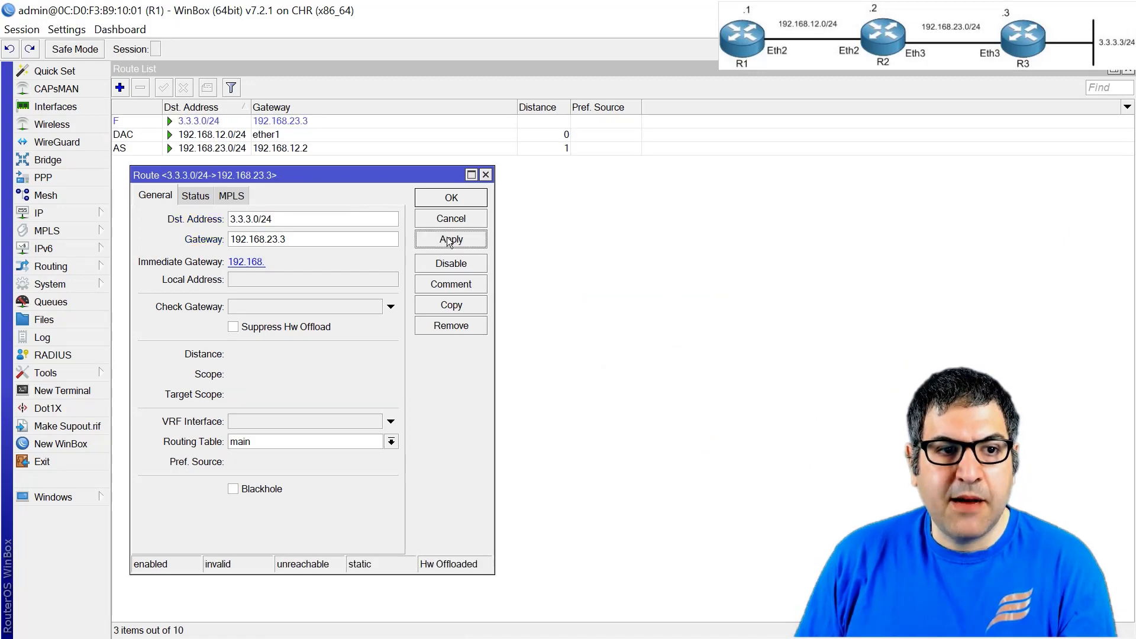
- Close the new route's dialog, reopen the 3.3.3.0/24 route and examine its gateway, scope and target scope
click(463, 195)
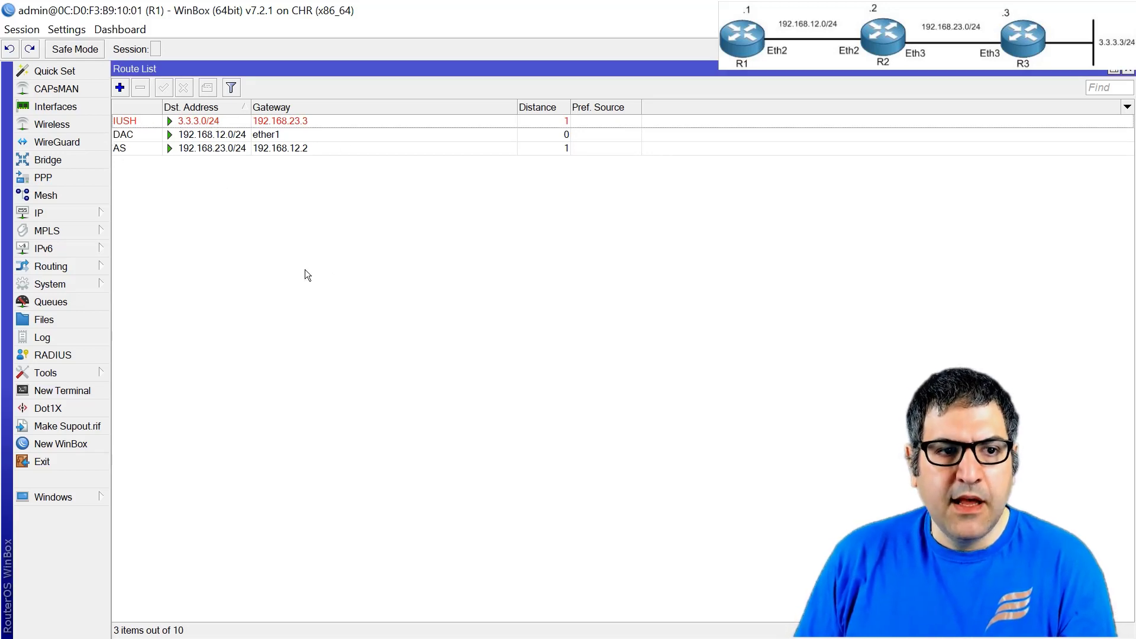
click(216, 118)
double_click(218, 122)
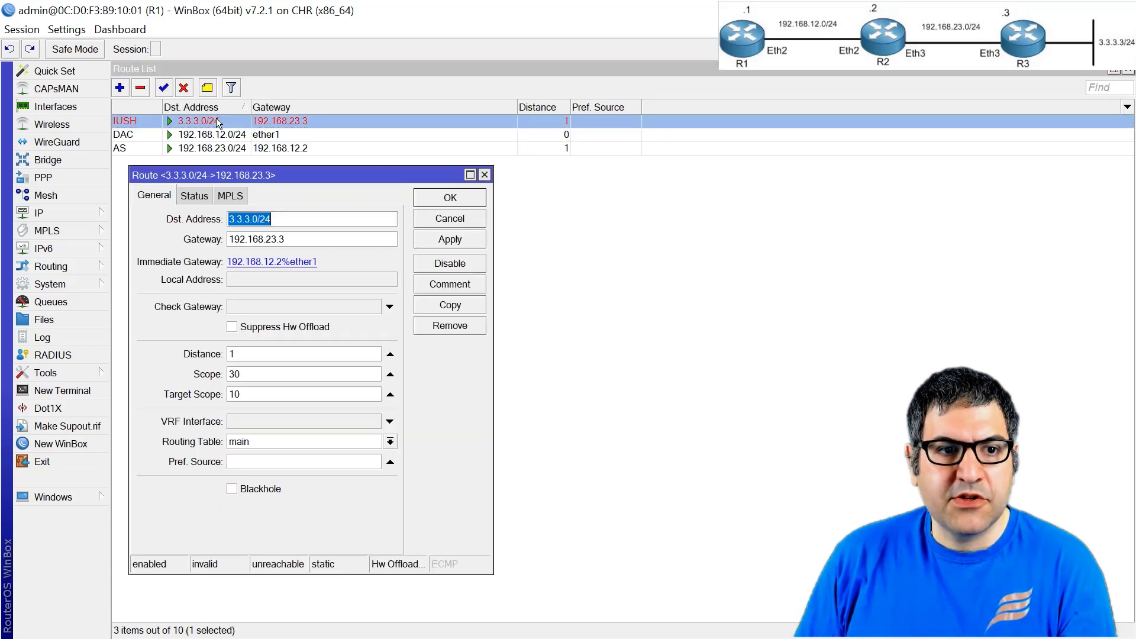
mouse_move(297, 178)
mouse_down()
mouse_move(348, 191)
mouse_move(314, 189)
mouse_up()
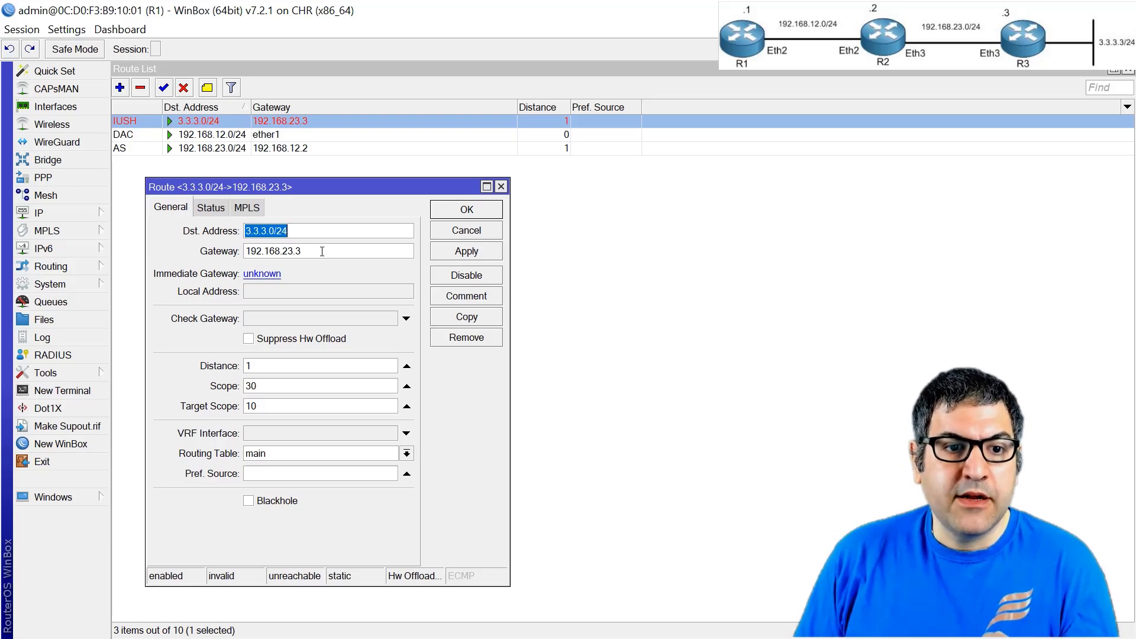
click(298, 252)
double_click(298, 252)
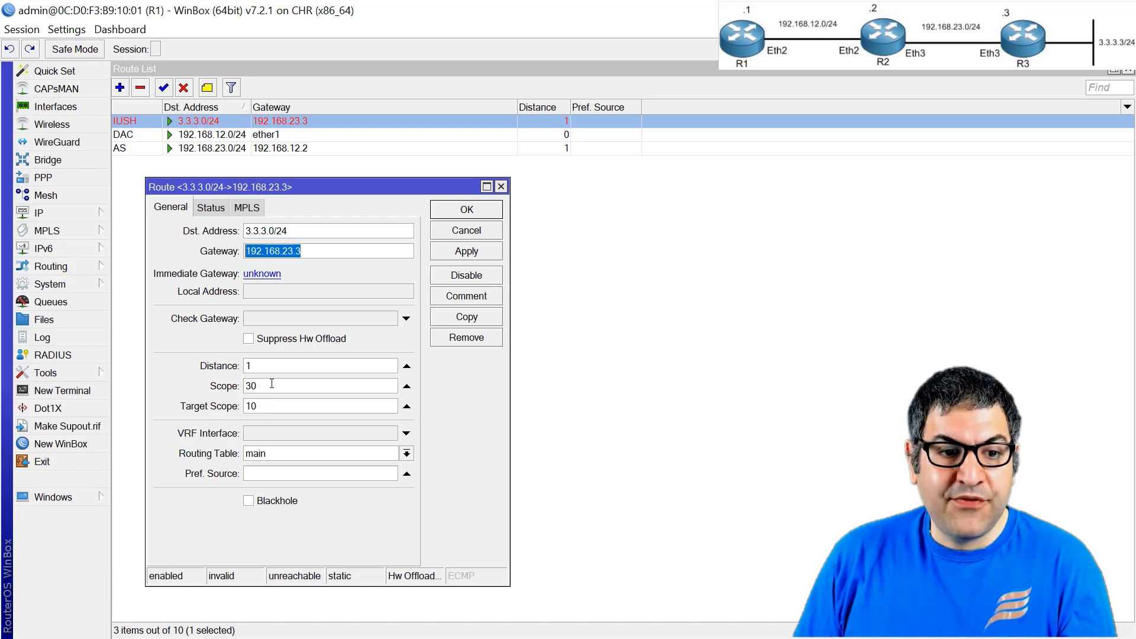
double_click(251, 386)
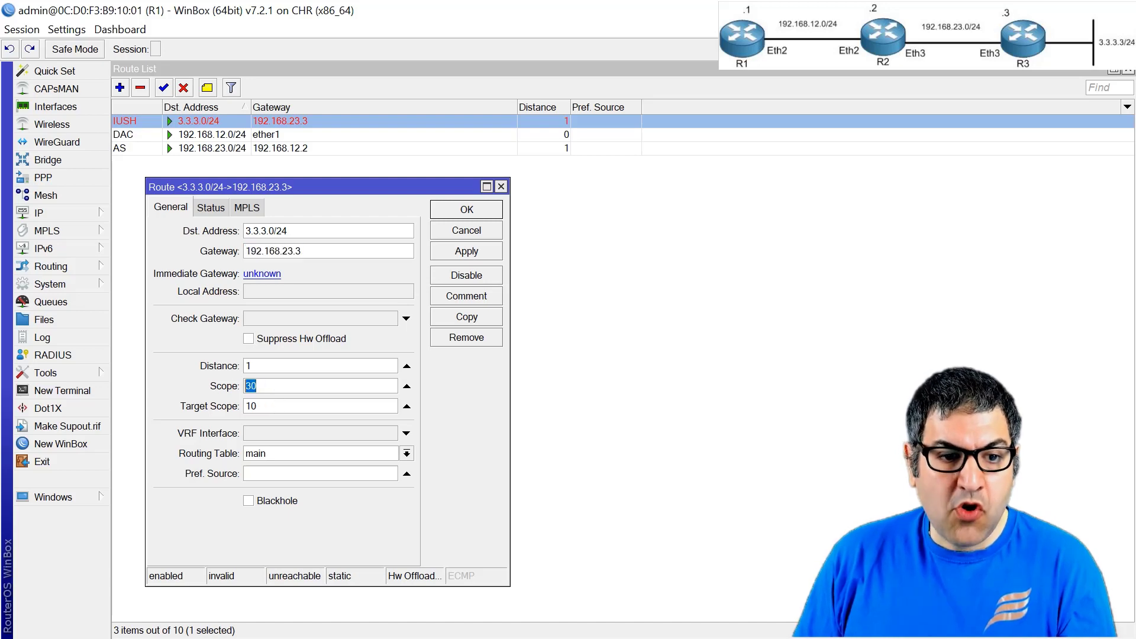
double_click(269, 408)
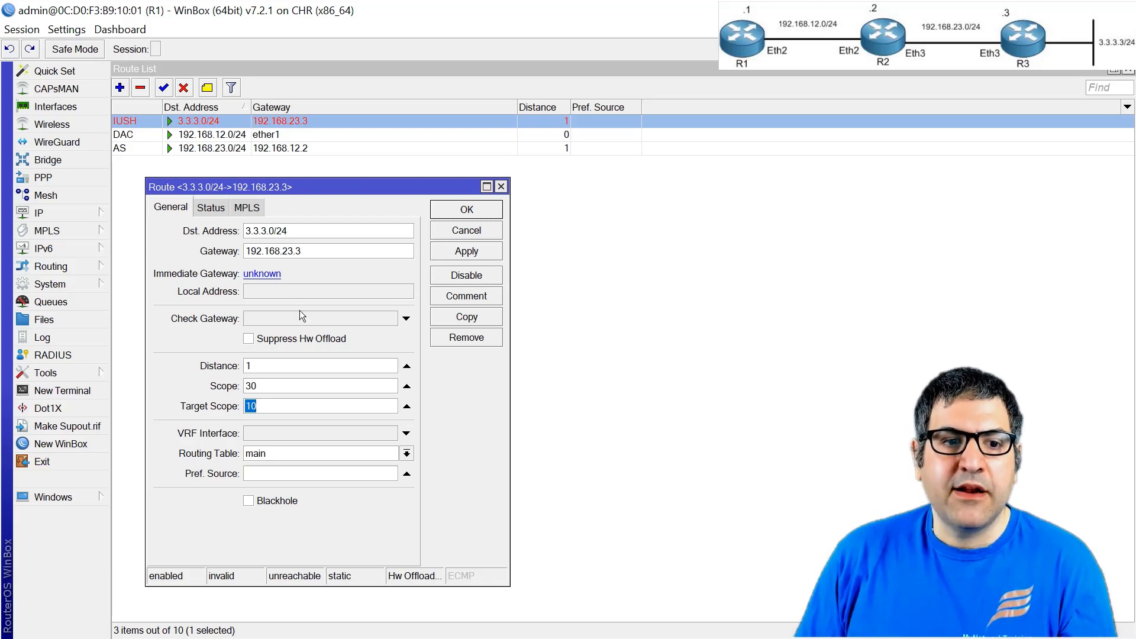
double_click(272, 387)
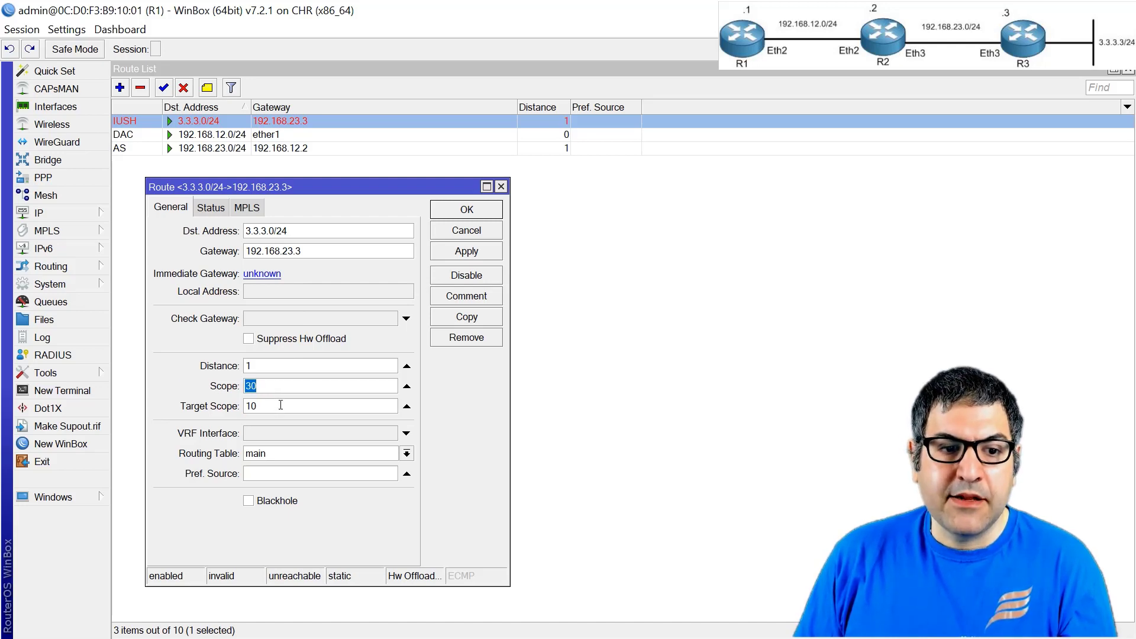
double_click(278, 405)
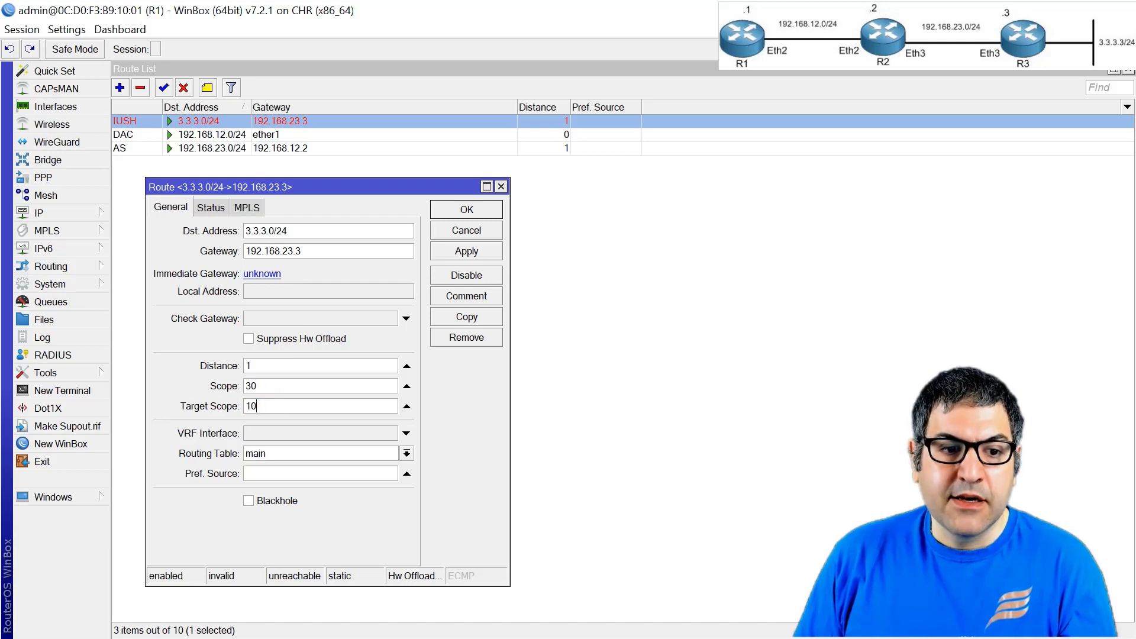
- Set the target scope of the 3.3.3.0/24 route to 30 and save the route
click(255, 406)
double_click(255, 406)
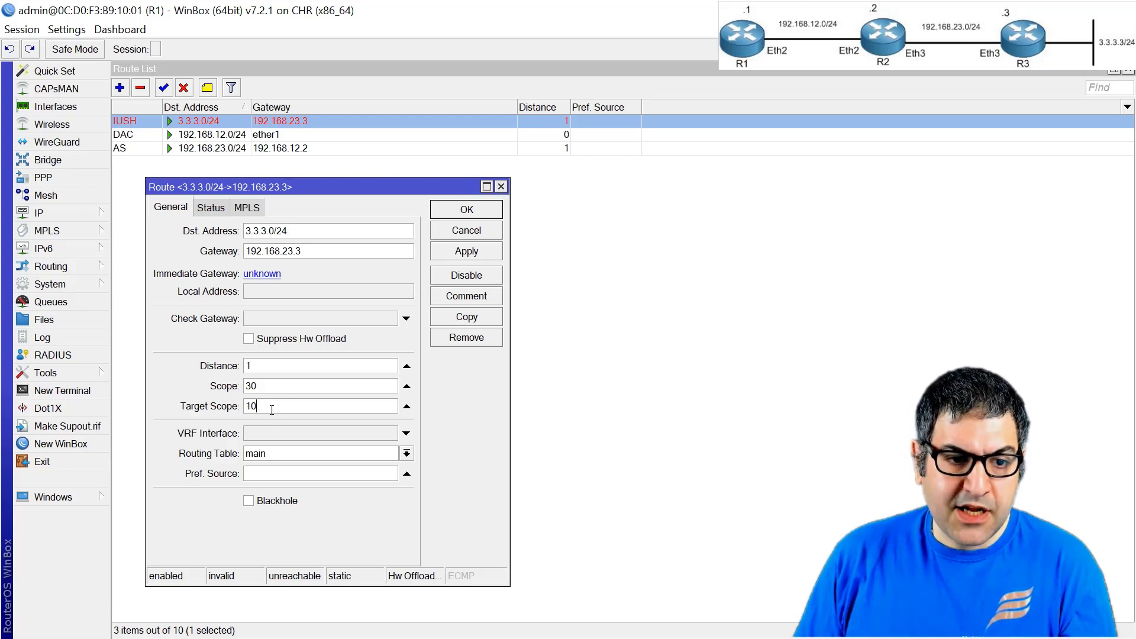
text(30)
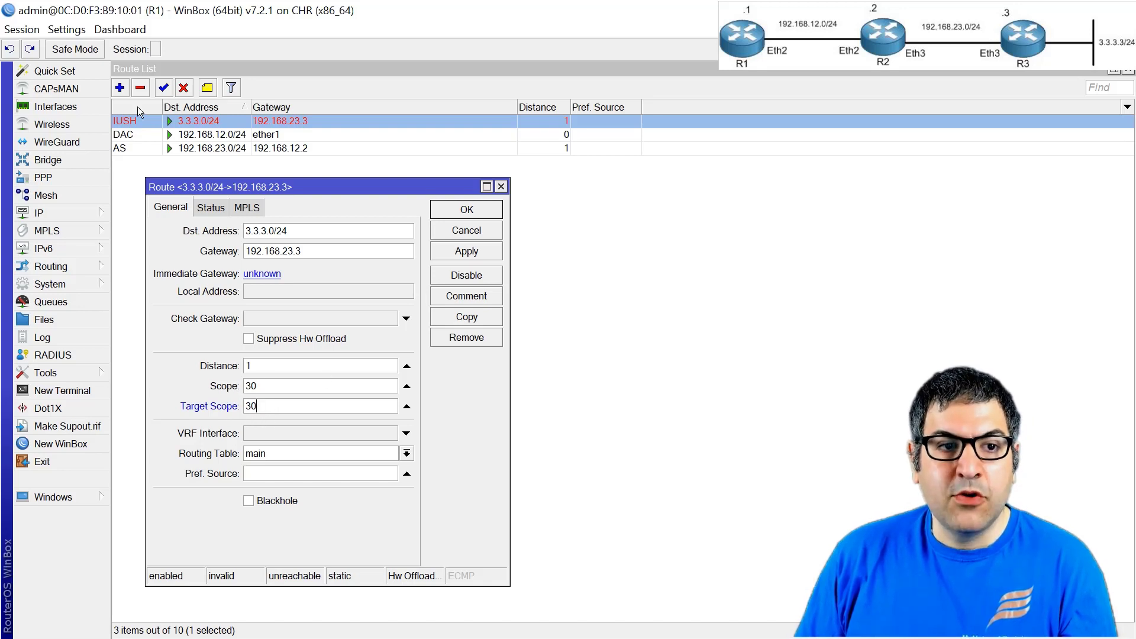
click(484, 254)
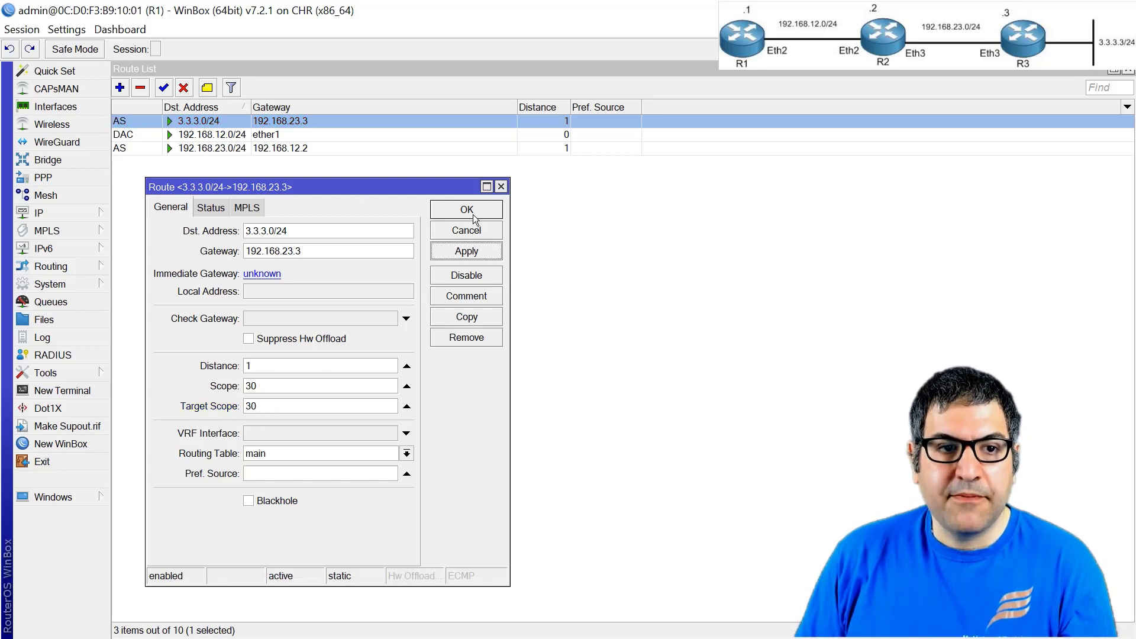
click(479, 210)
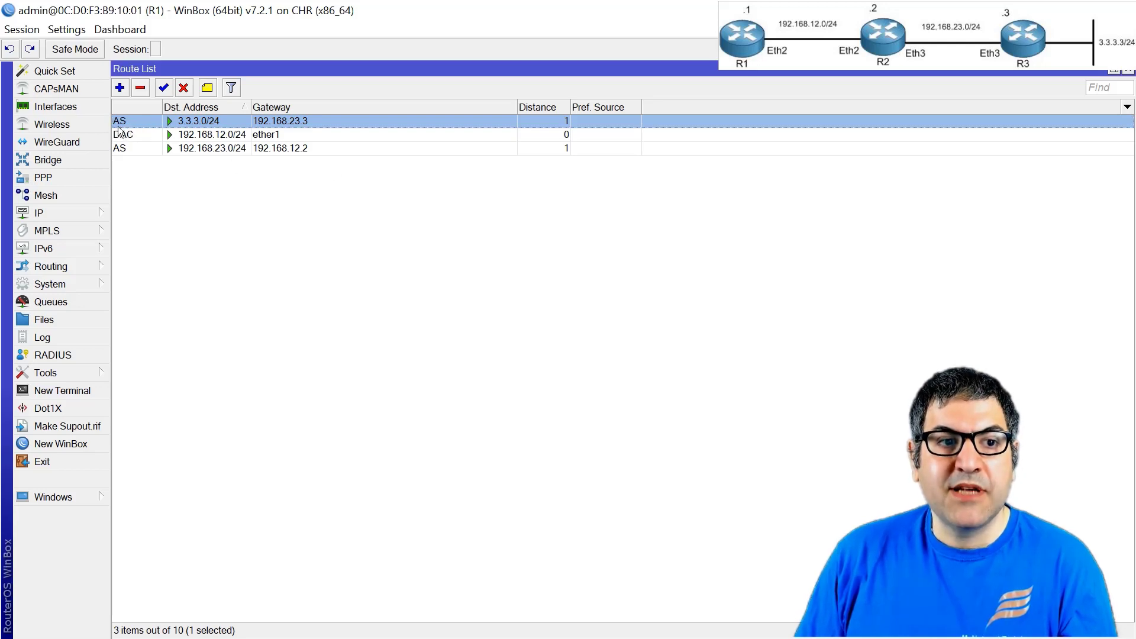
- Reopen the 3.3.3.0/24 route, check its destination, gateway and immediate gateway, and close it
double_click(243, 122)
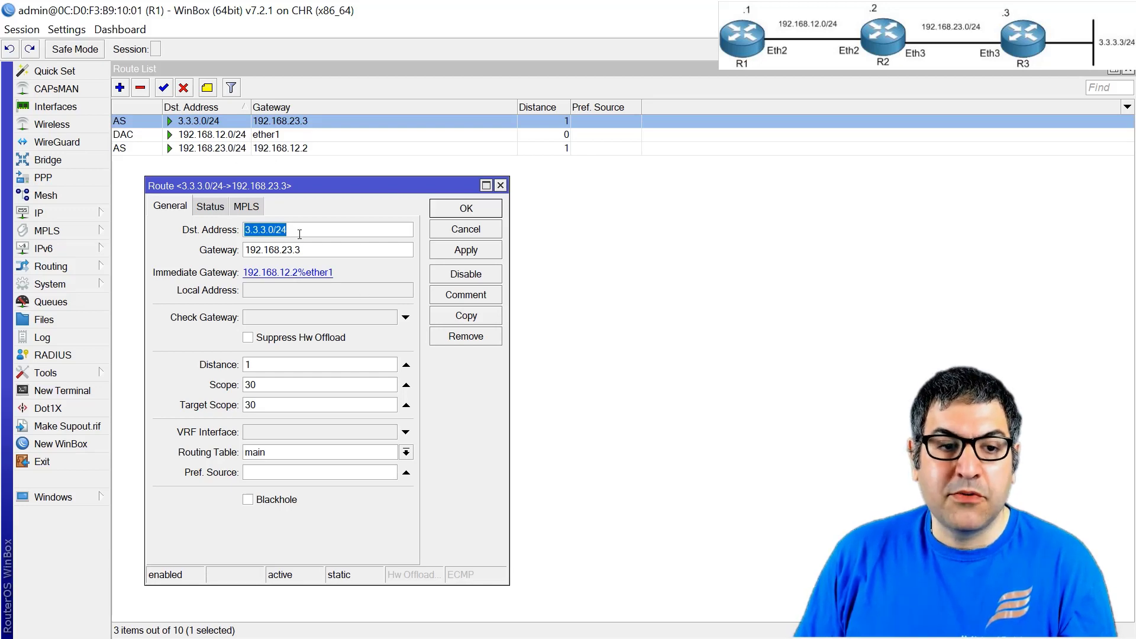
click(319, 234)
double_click(318, 233)
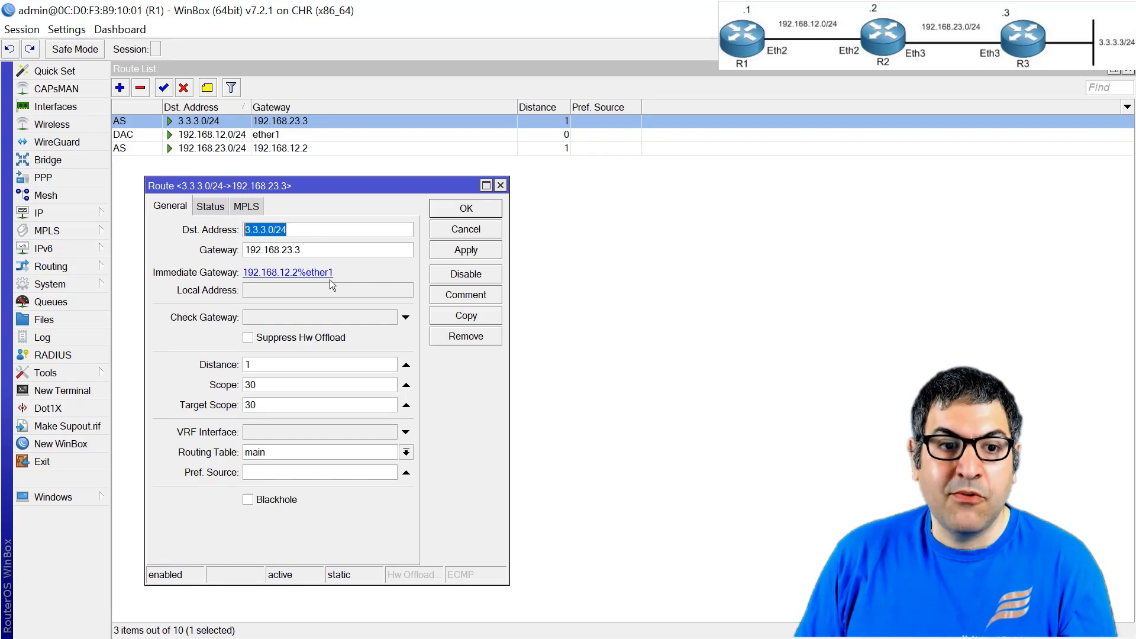
key(Tab)
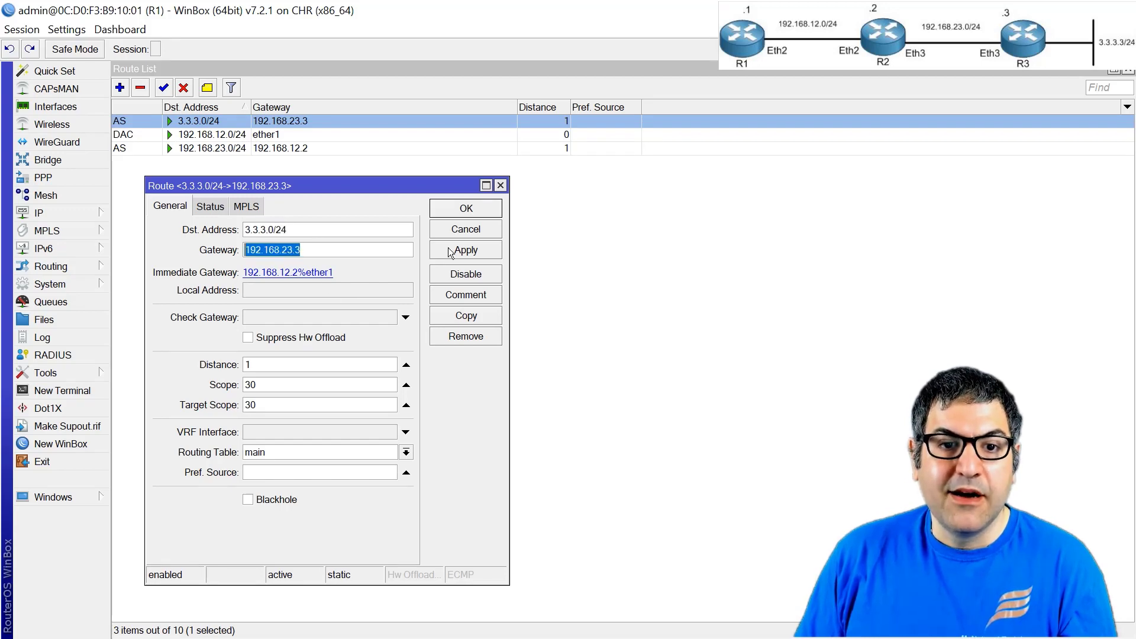
click(499, 184)
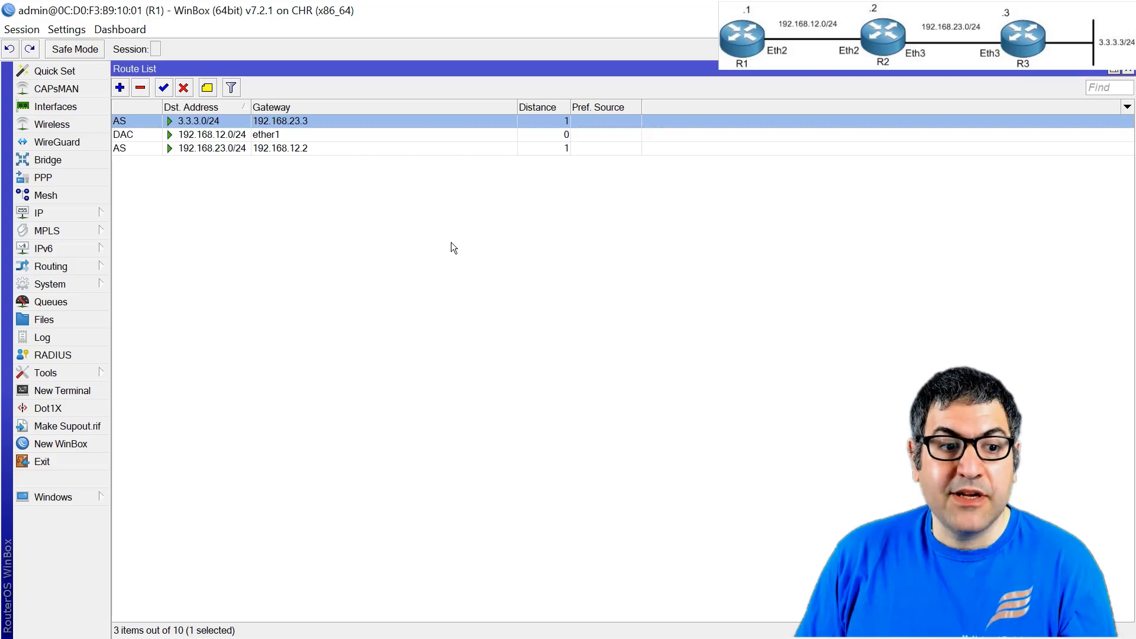
- Ping 3.3.3.3 from a new terminal on R1, and close the terminal
click(70, 391)
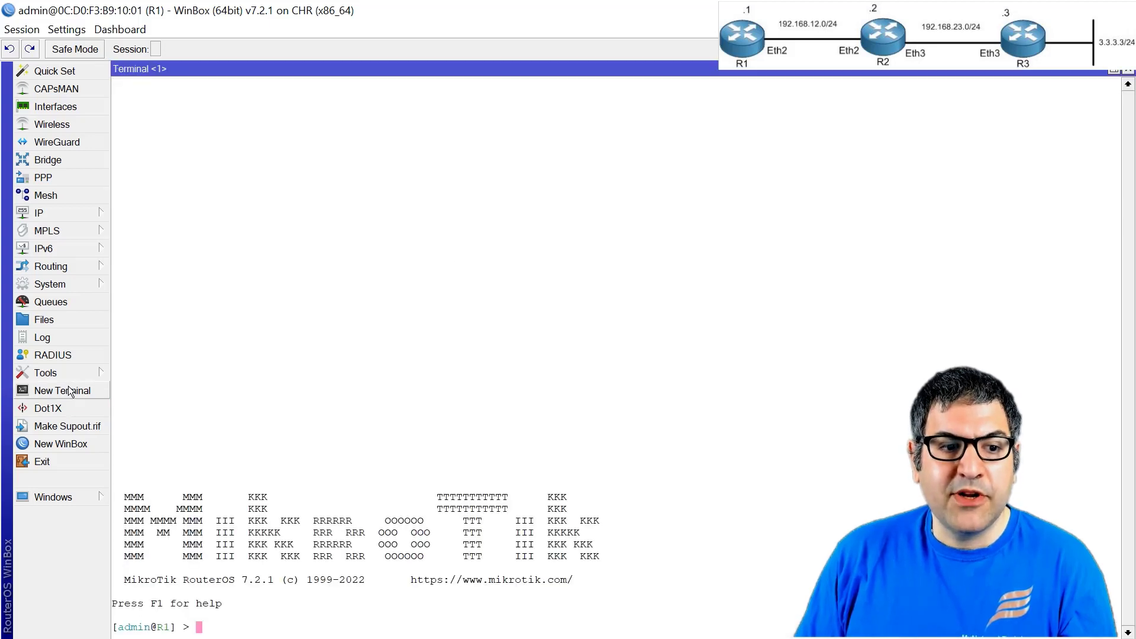
text(ping 3.3.3.3)
key(Return)
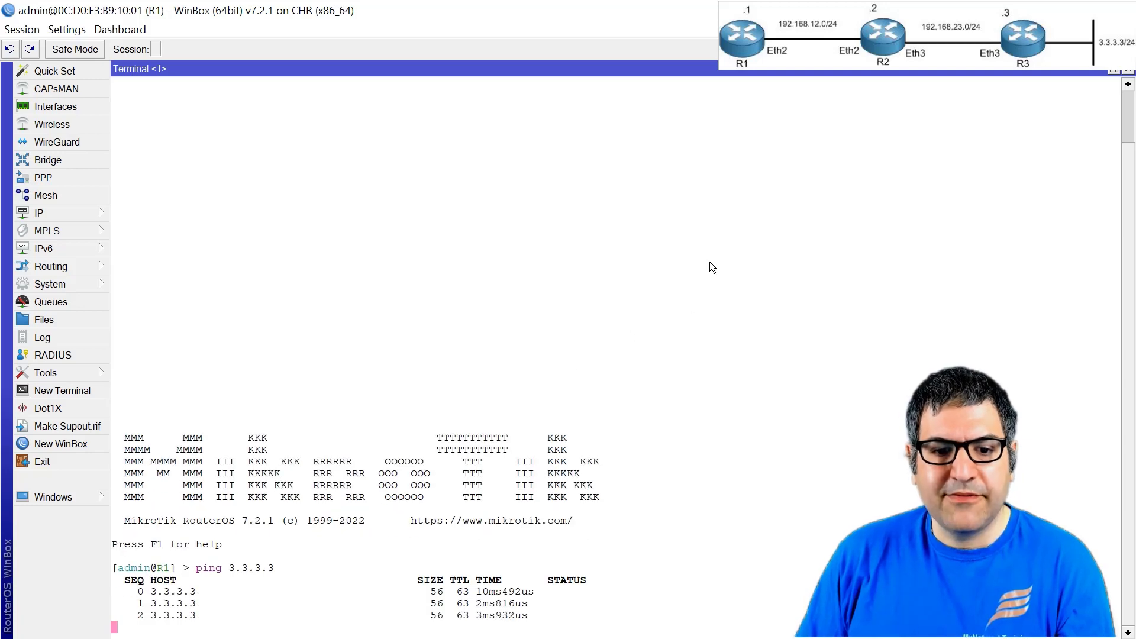
click(1128, 72)
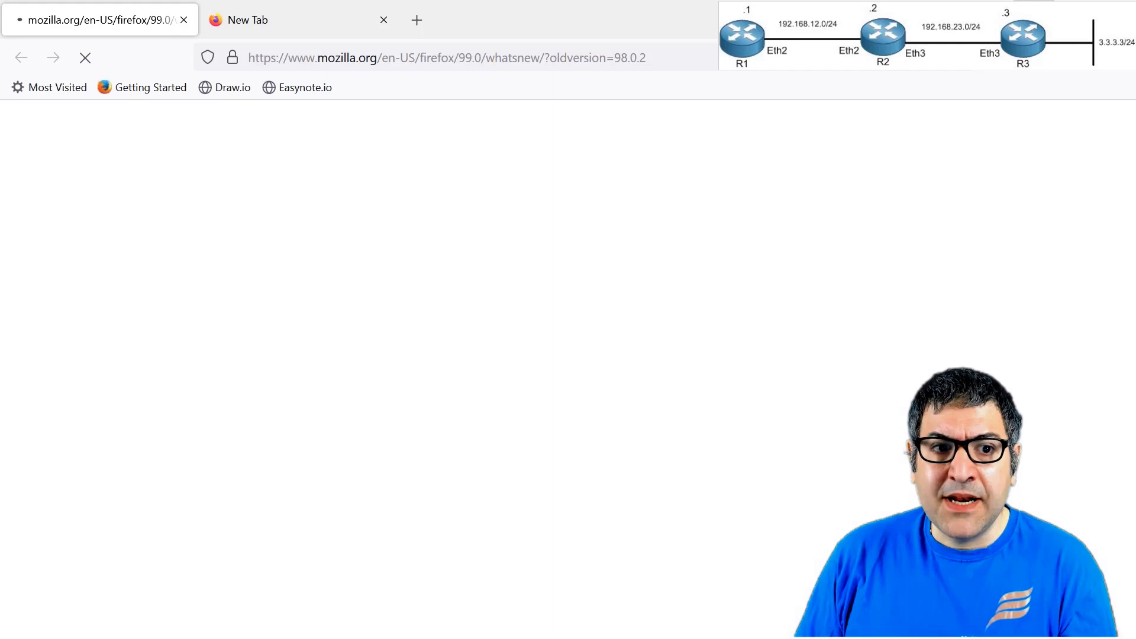
- In Firefox, search the web for "wiki mikrotik scope target scope"
click(407, 48)
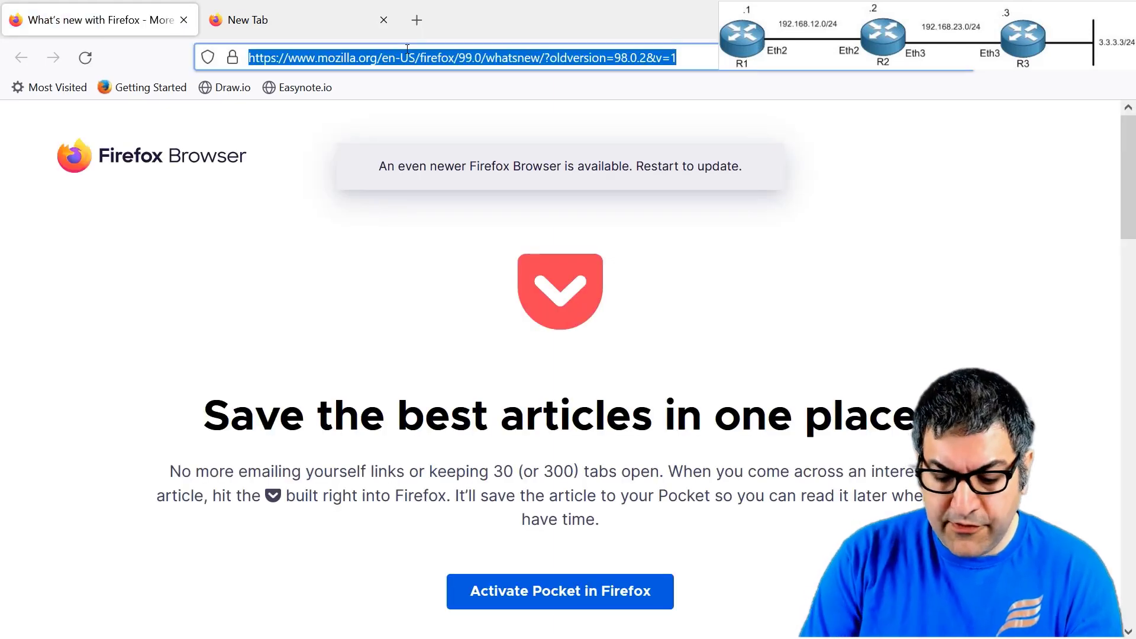
text(wiki)
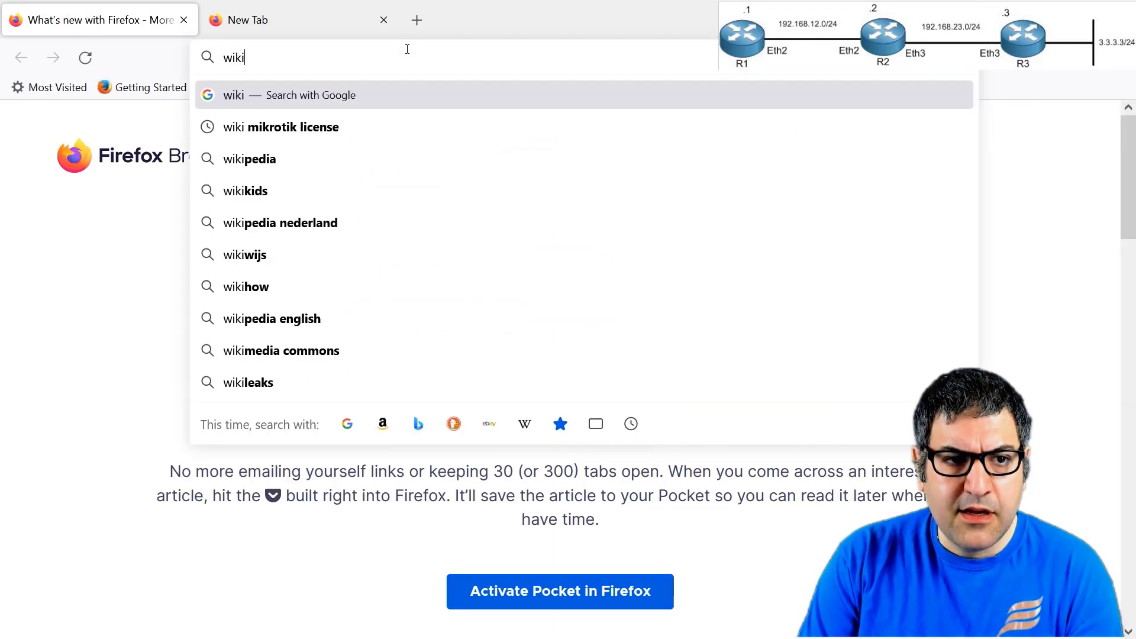
text( mikr)
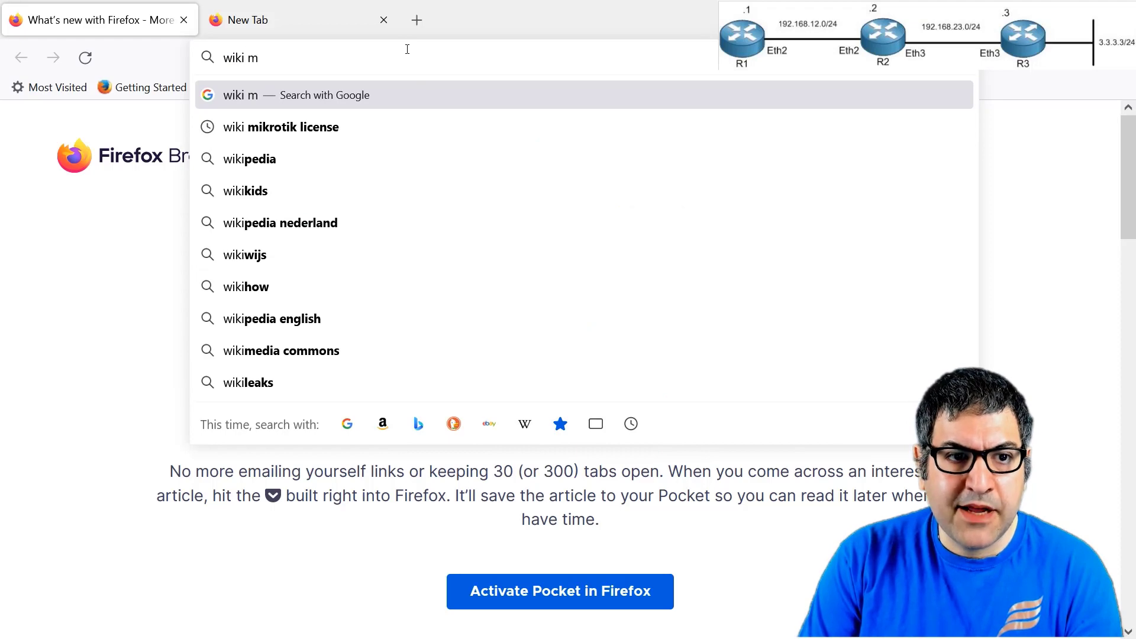
text(tik sco)
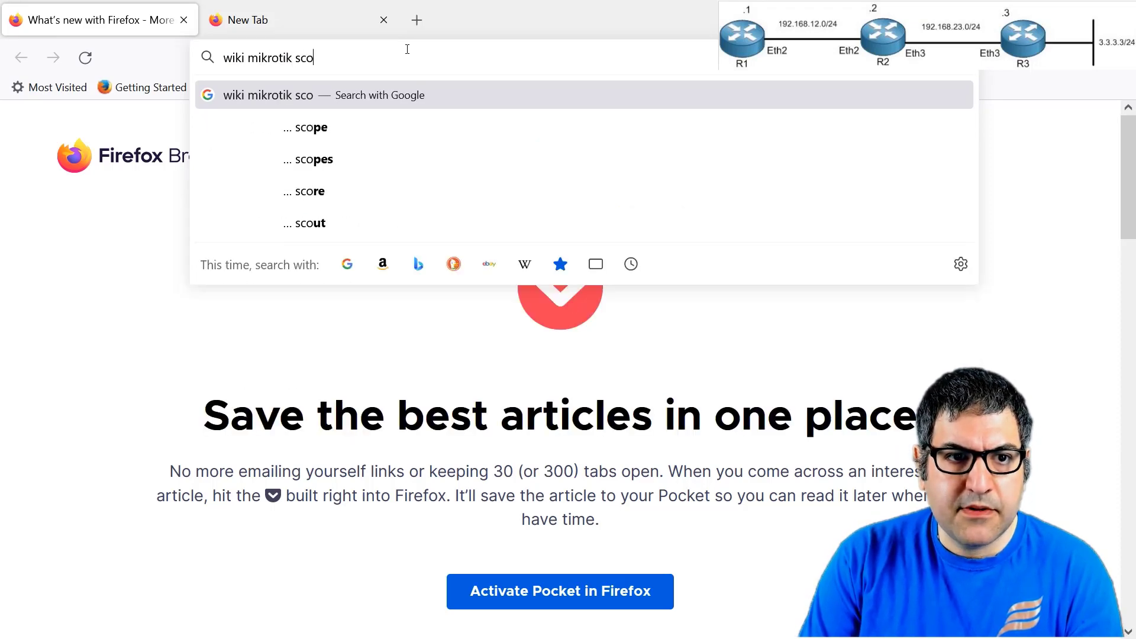
text(pe tra)
key(BackSpace)
key(BackSpace)
text(ar)
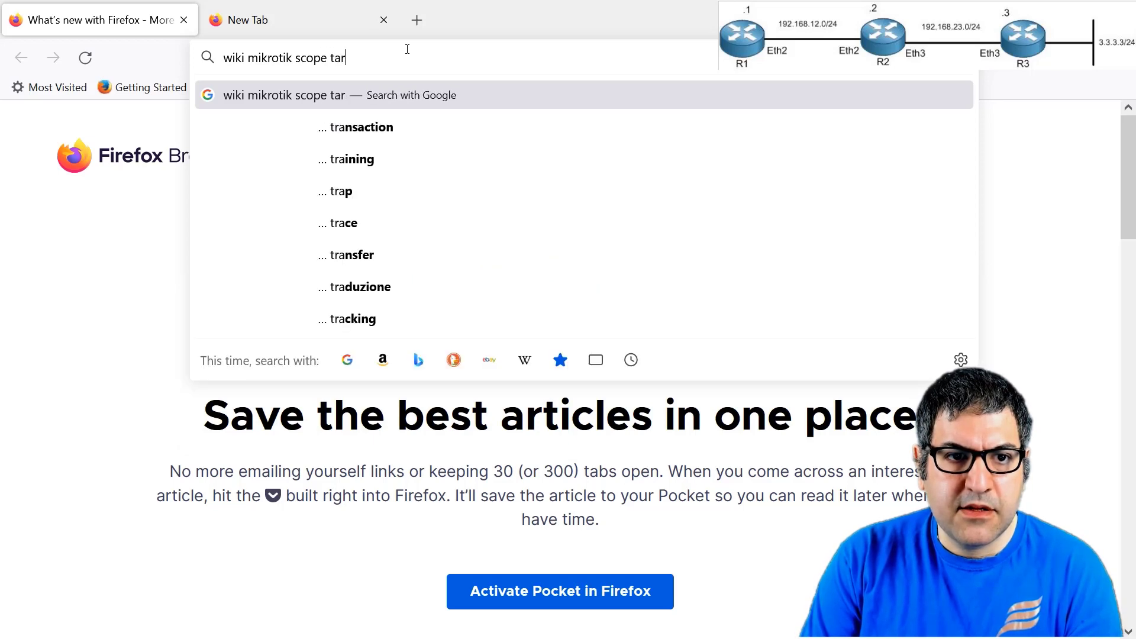
text(get scope)
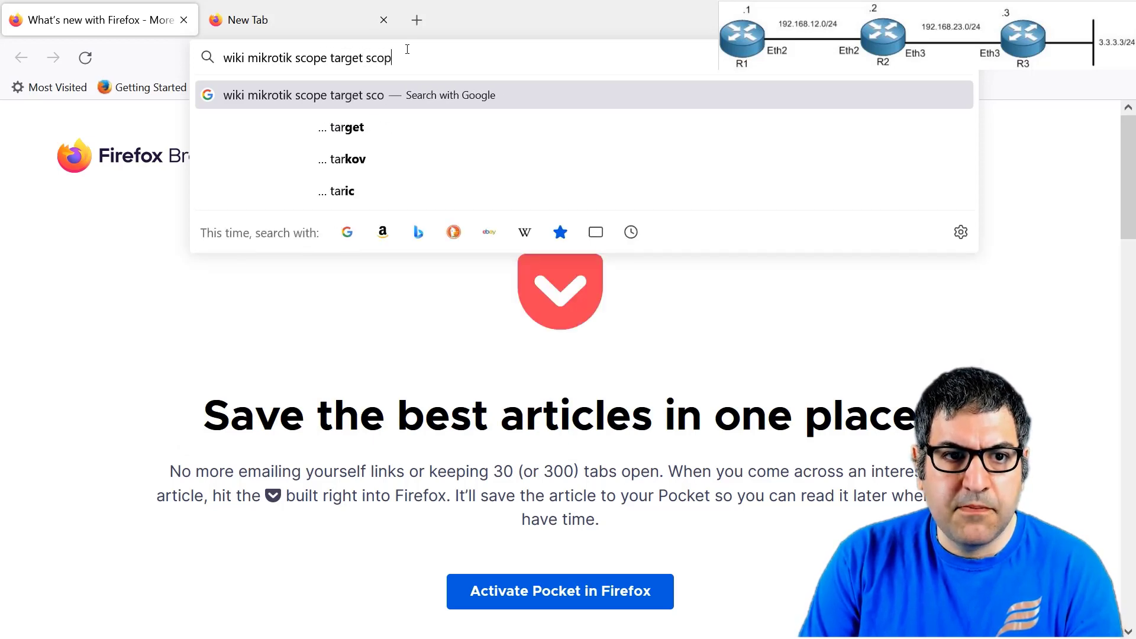
key(Return)
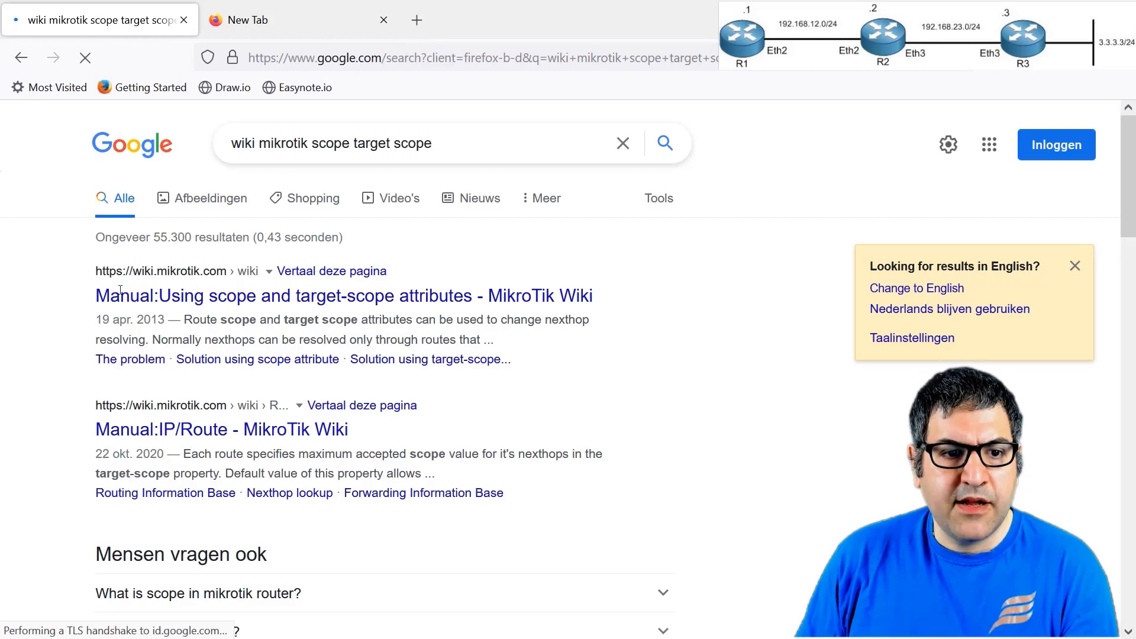
- Open the MikroTik Wiki page Manual:IP/Route and examine the scope and target scope diagram under Nexthop lookup
click(236, 296)
scroll(764, 347, down, 15)
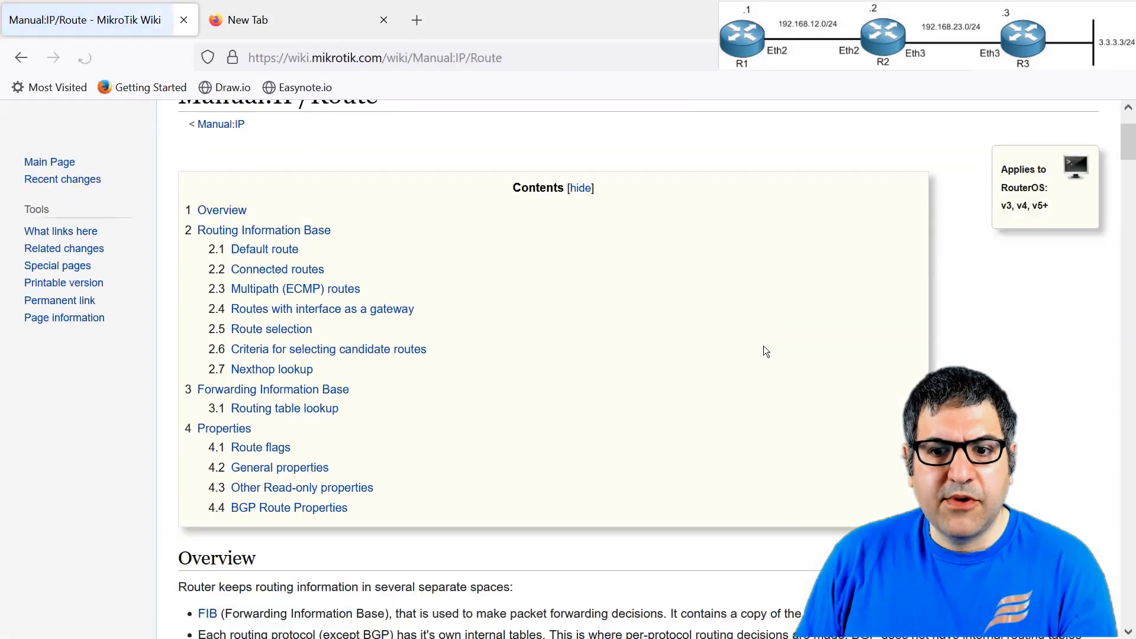
scroll(764, 352, down, 20)
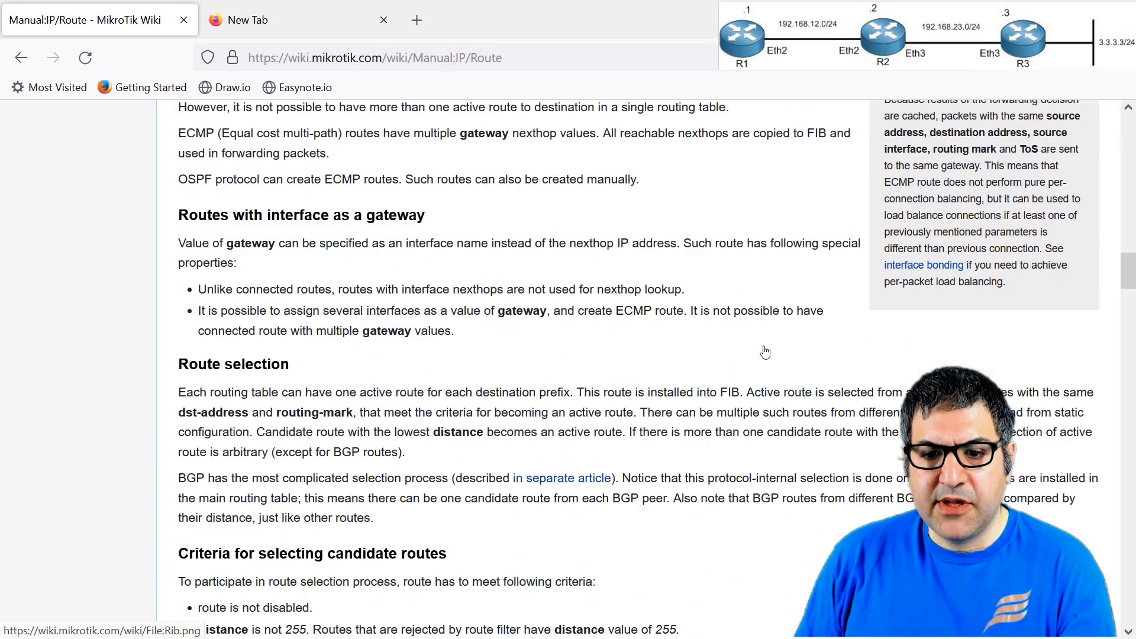
scroll(765, 351, up, 1)
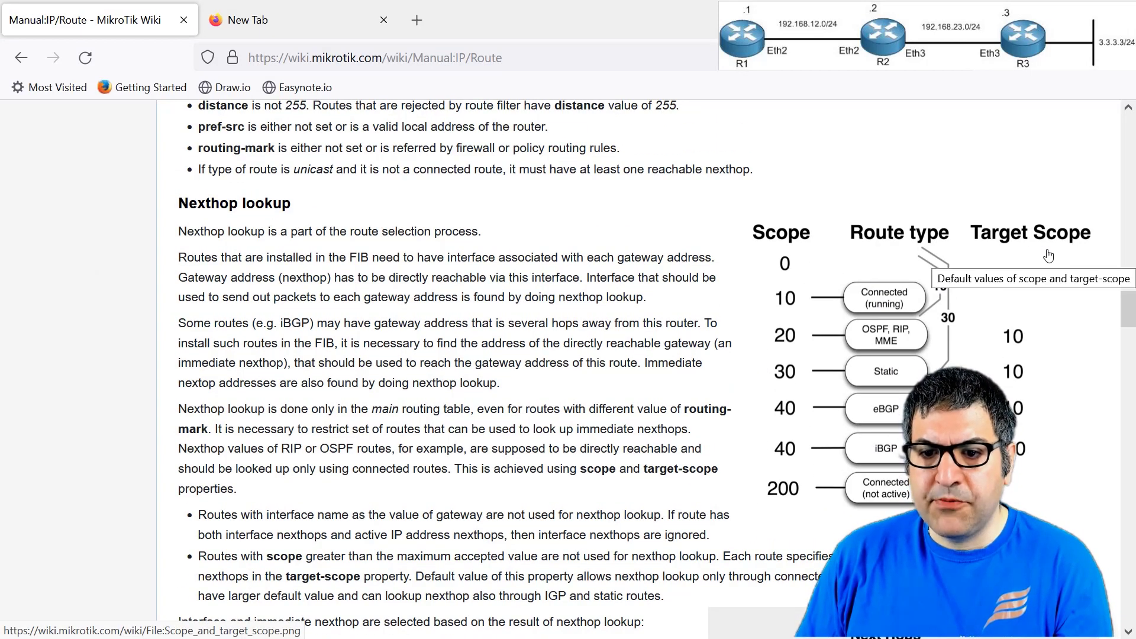
scroll(975, 269, down, 3)
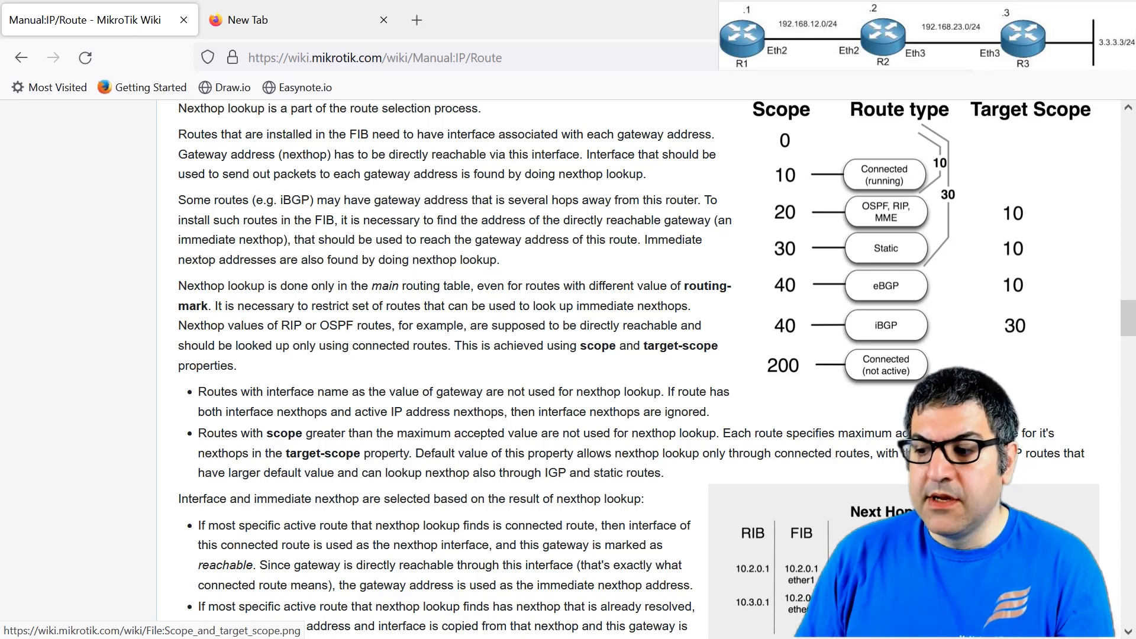
- Switch to R1's WinBox window, open the connected 192.168.12.0/24 route and compare its scope with the wiki diagram in Firefox
key(alt+Tab)
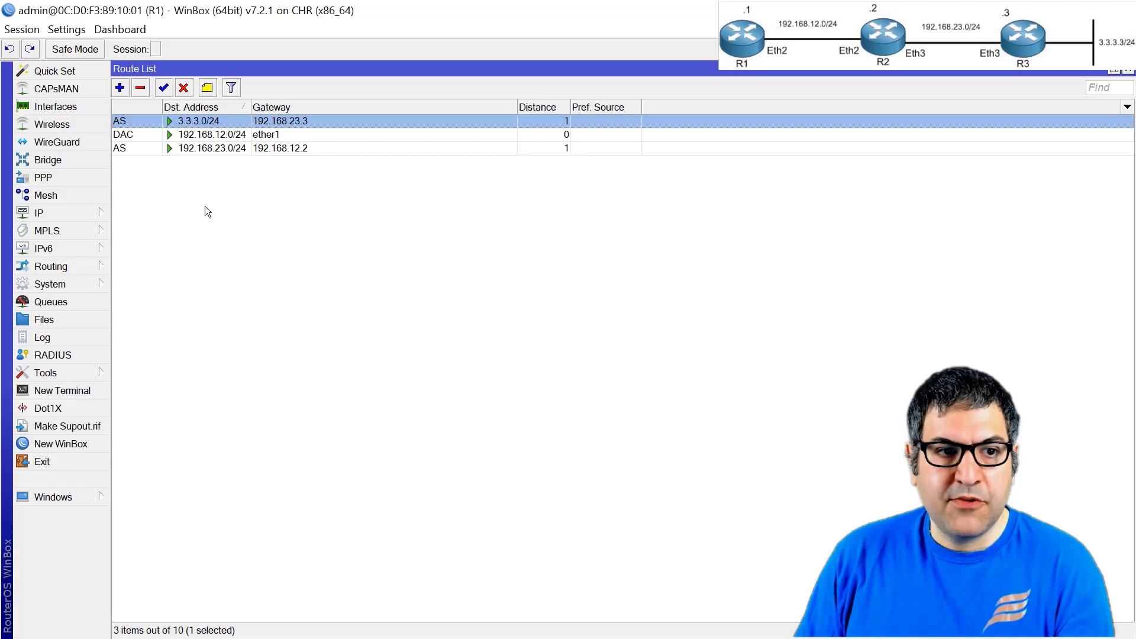
double_click(220, 135)
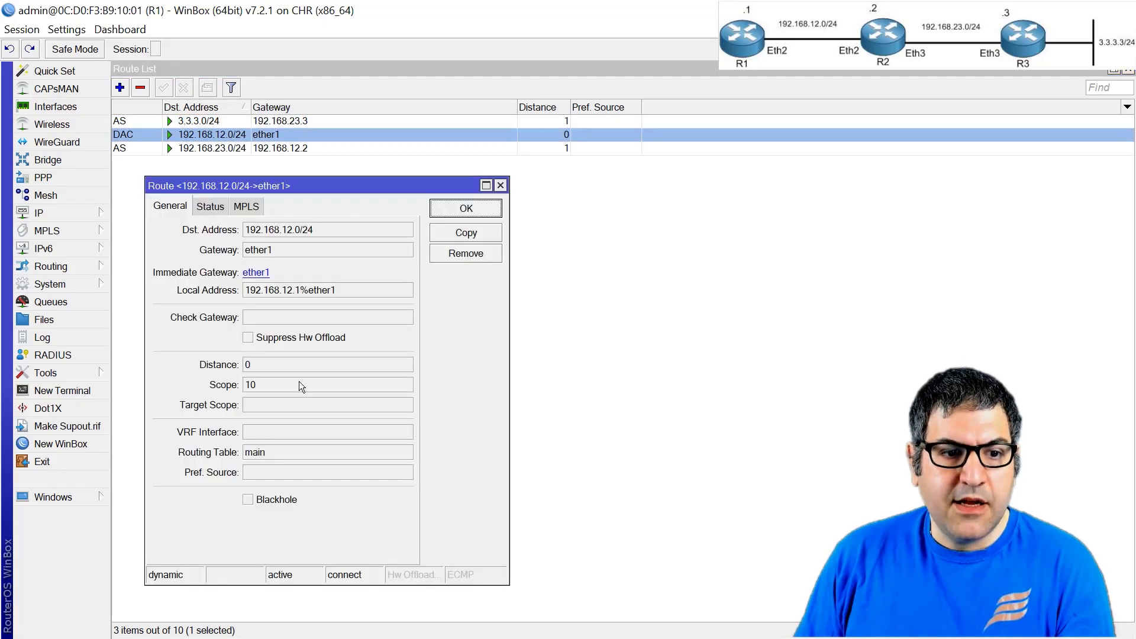
click(222, 384)
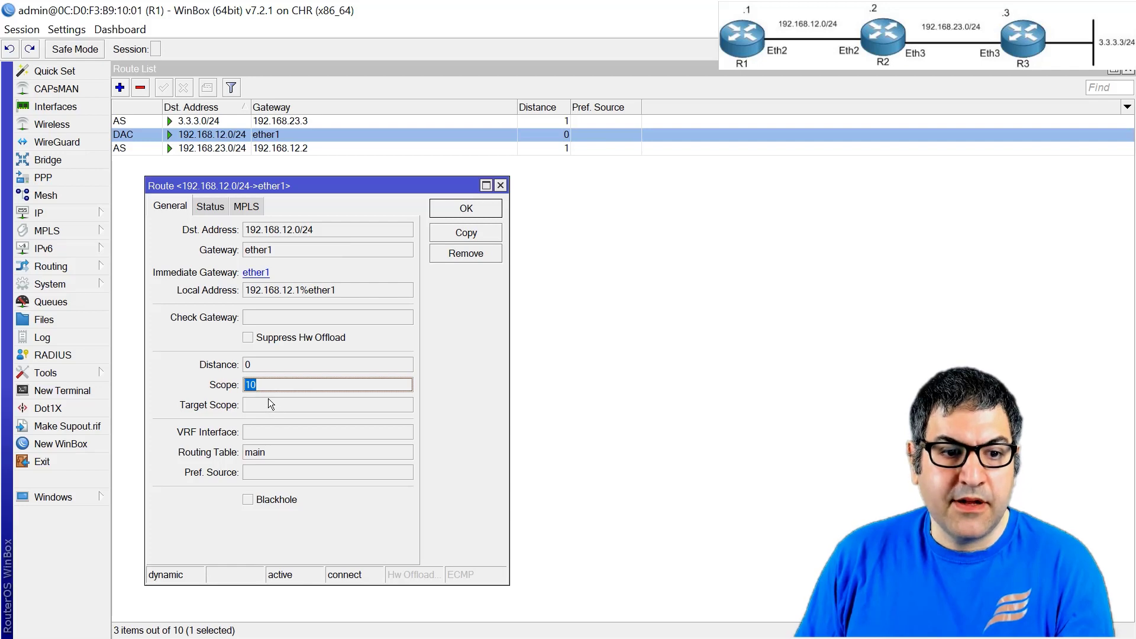
key(alt+Tab)
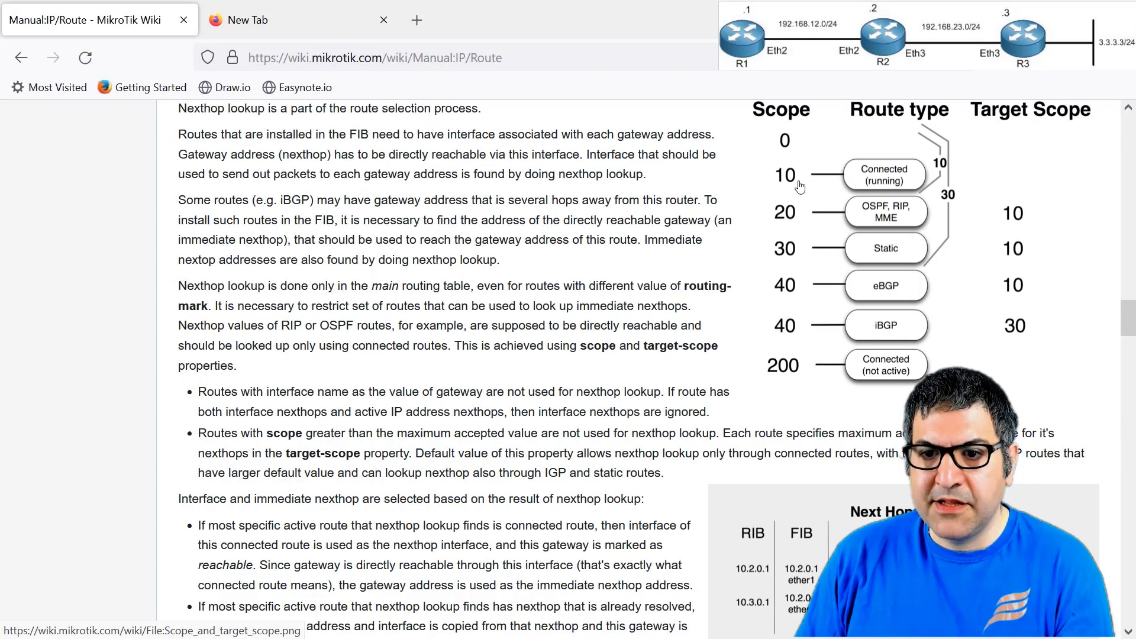
key(alt+Tab)
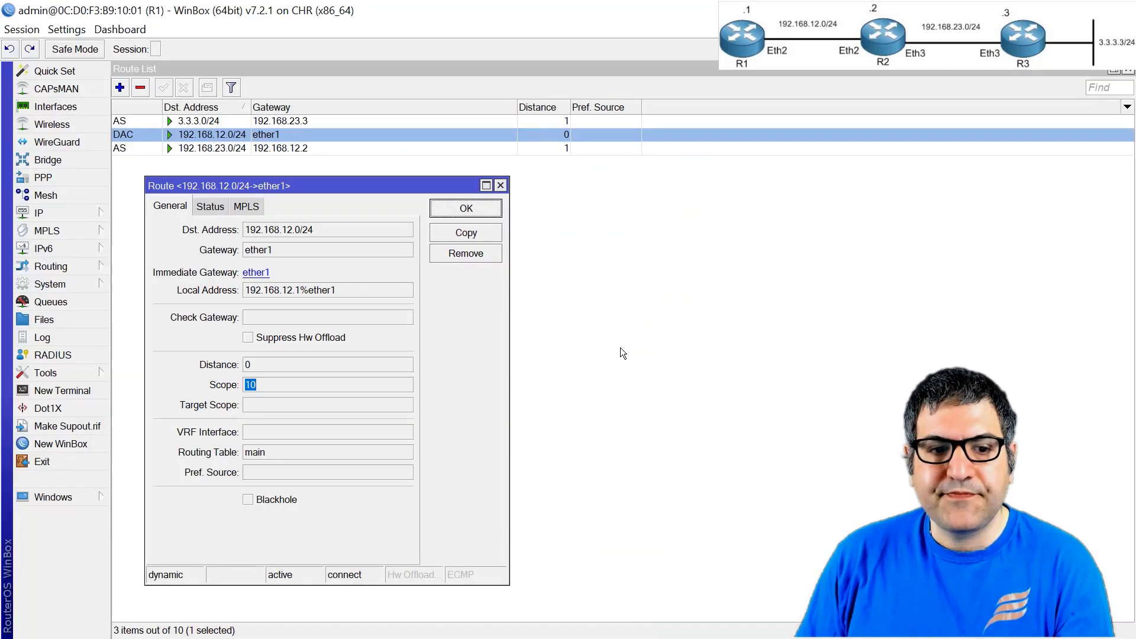
- Review the connected 192.168.12.0/24 route's scope, status and MPLS details, and close both the route and the route list
click(257, 388)
click(207, 205)
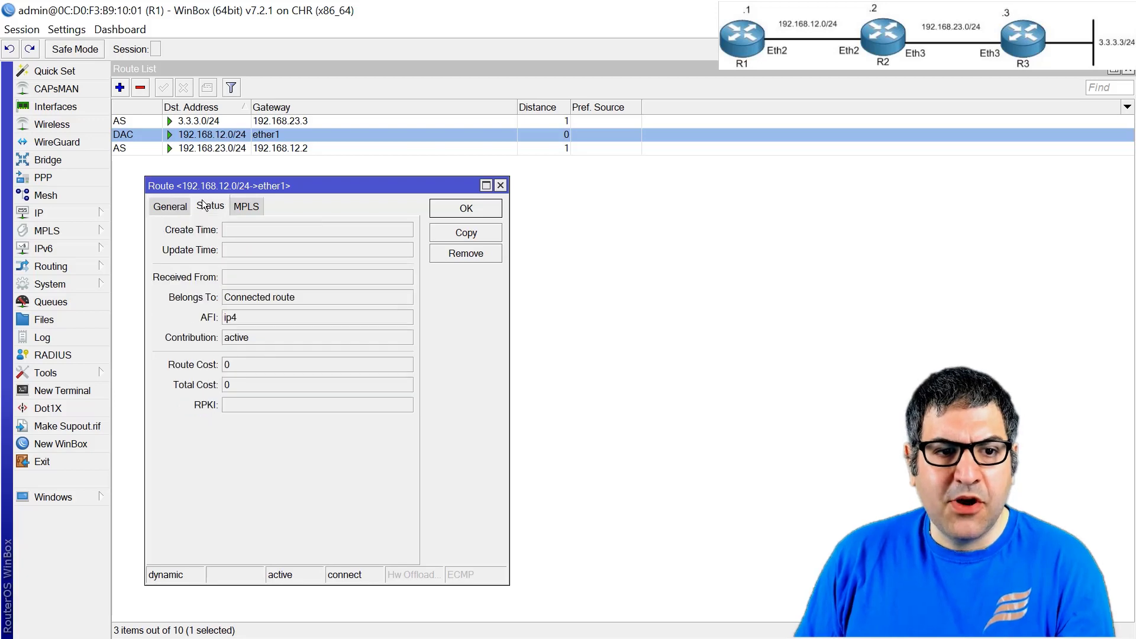
click(245, 206)
click(169, 207)
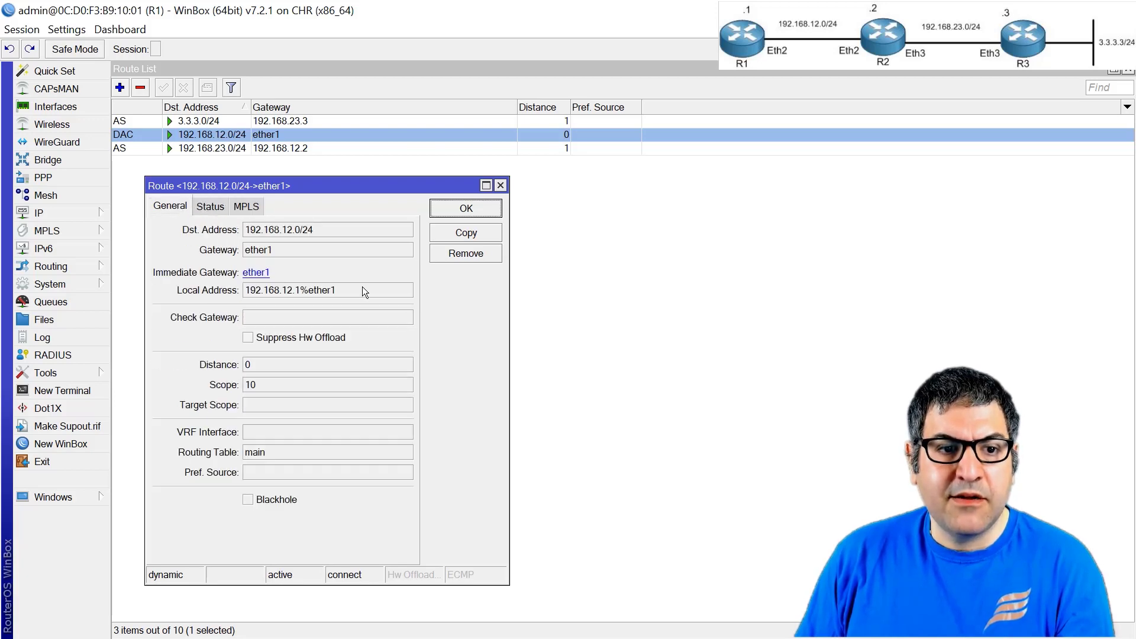
click(498, 185)
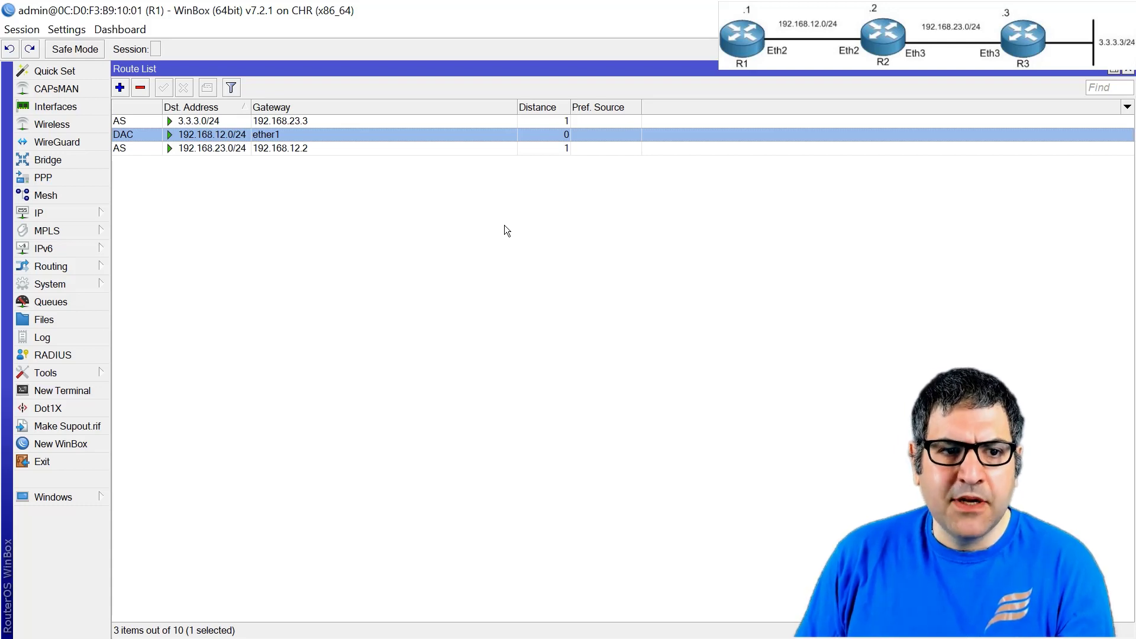
key(Escape)
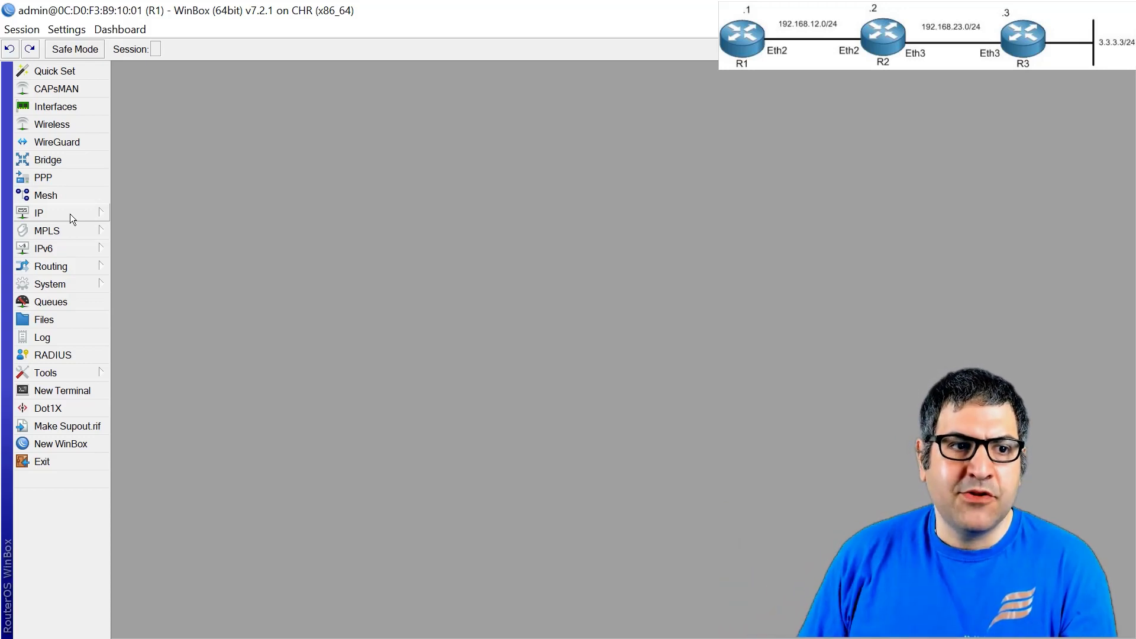
- Reopen R1's IP route list, open the static 3.3.3.0/24 route and examine its scope and target scope
click(70, 215)
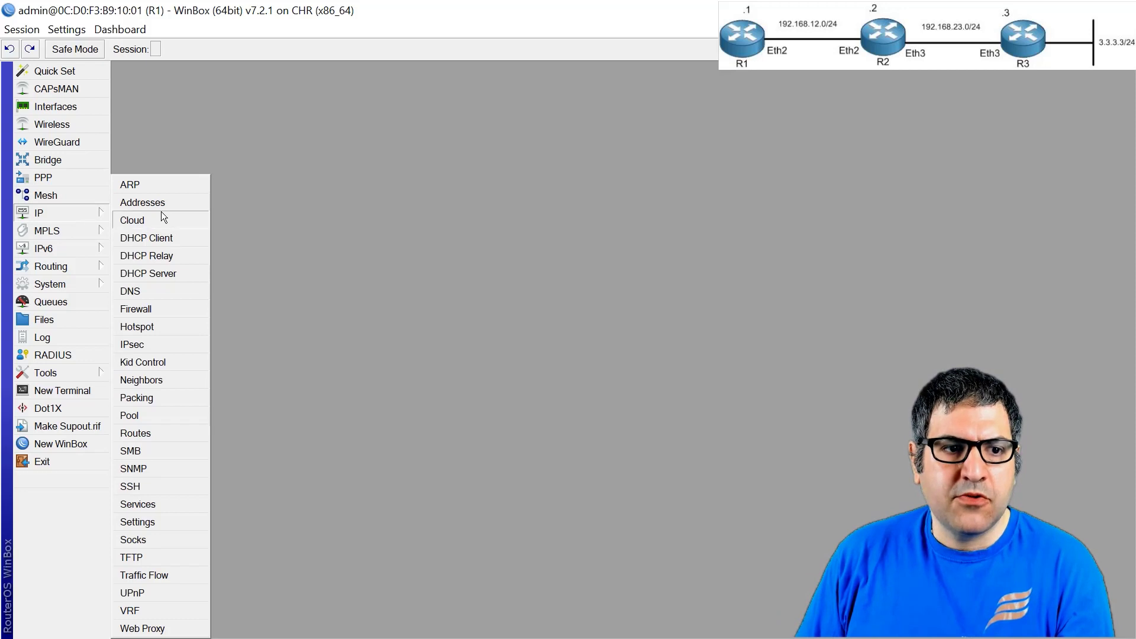
click(151, 428)
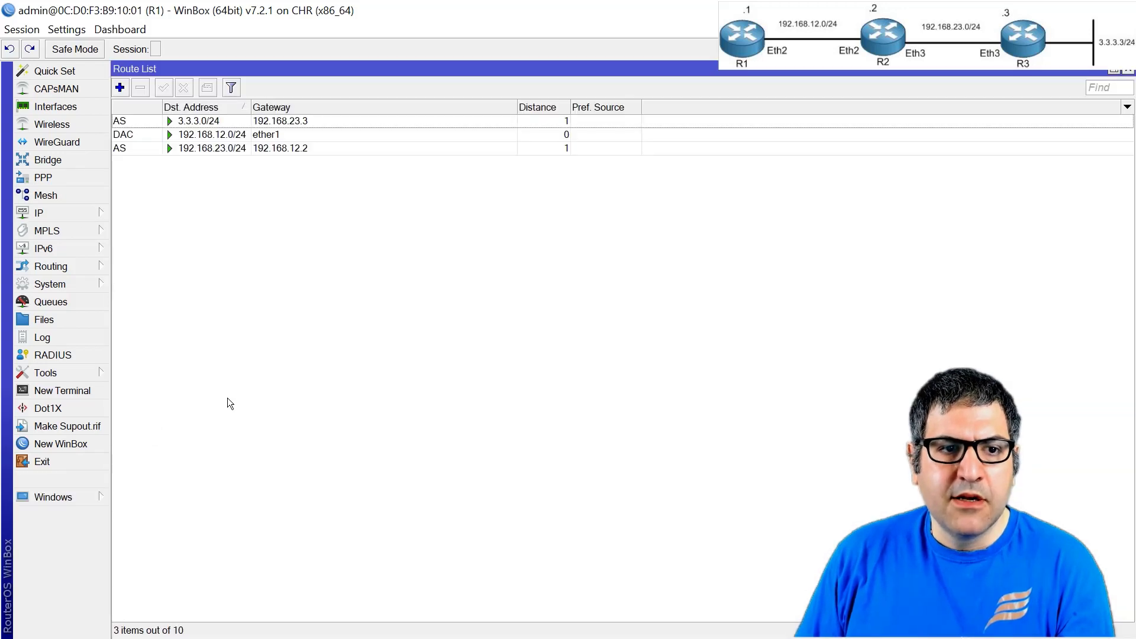
click(211, 149)
double_click(202, 121)
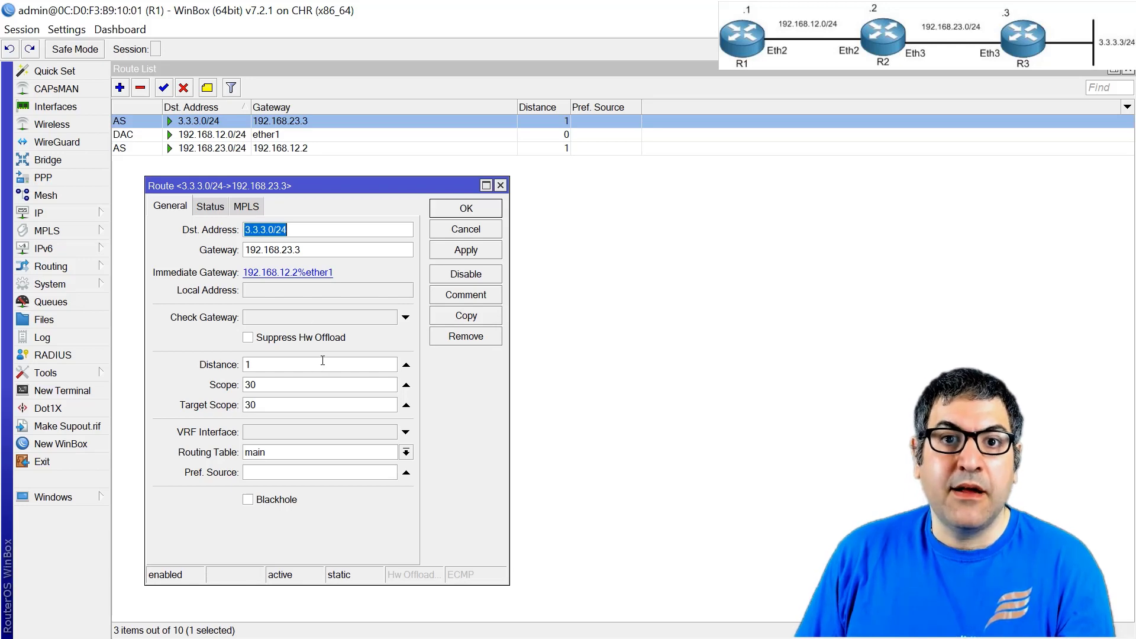
double_click(269, 407)
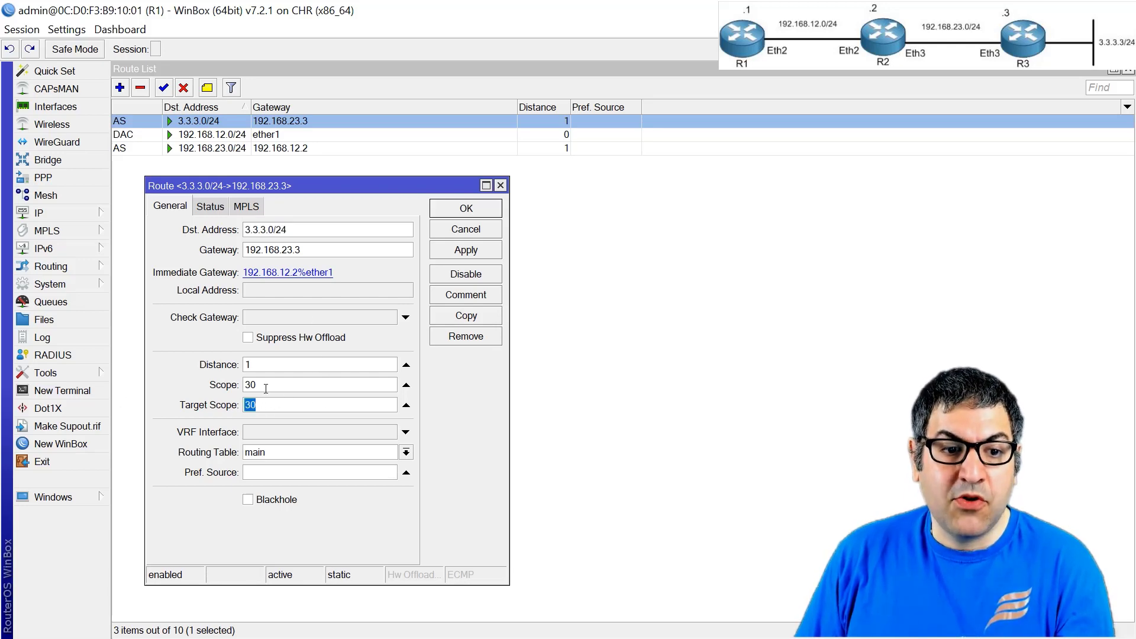
key(shift+Tab)
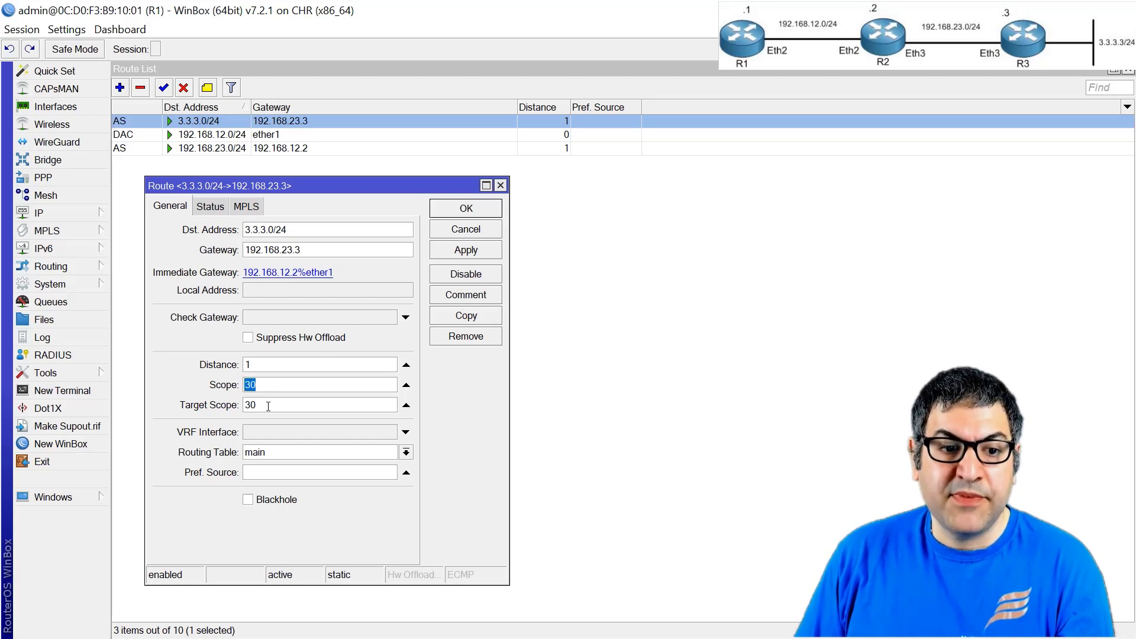
- Set the target scope of the 3.3.3.0/24 route to 40, apply the change and close the route
double_click(268, 406)
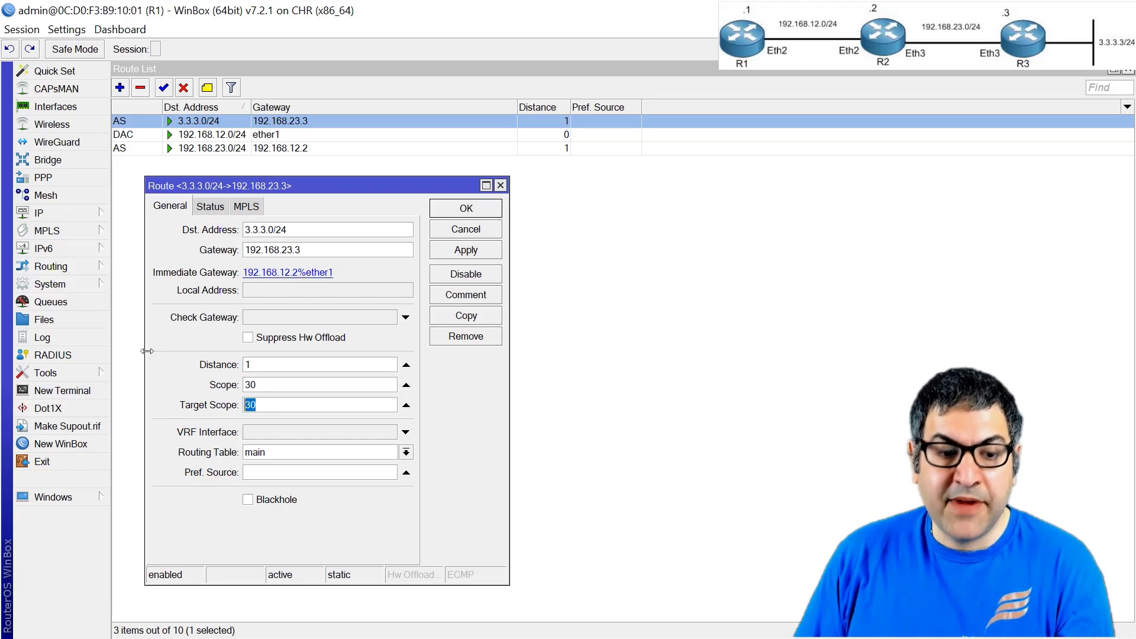
text(40)
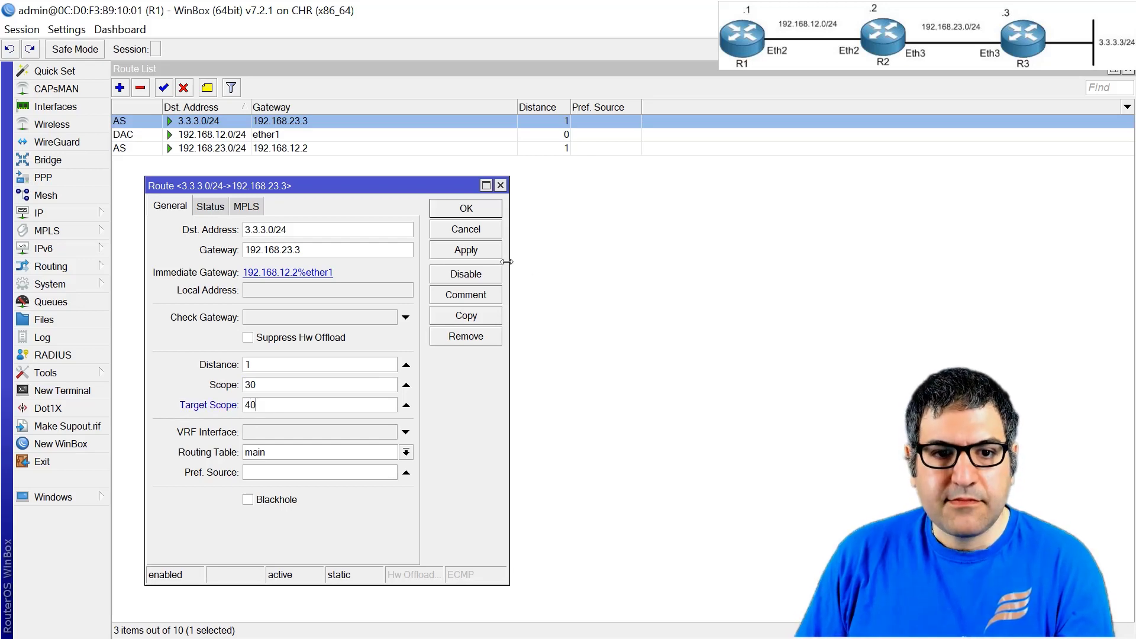
click(481, 252)
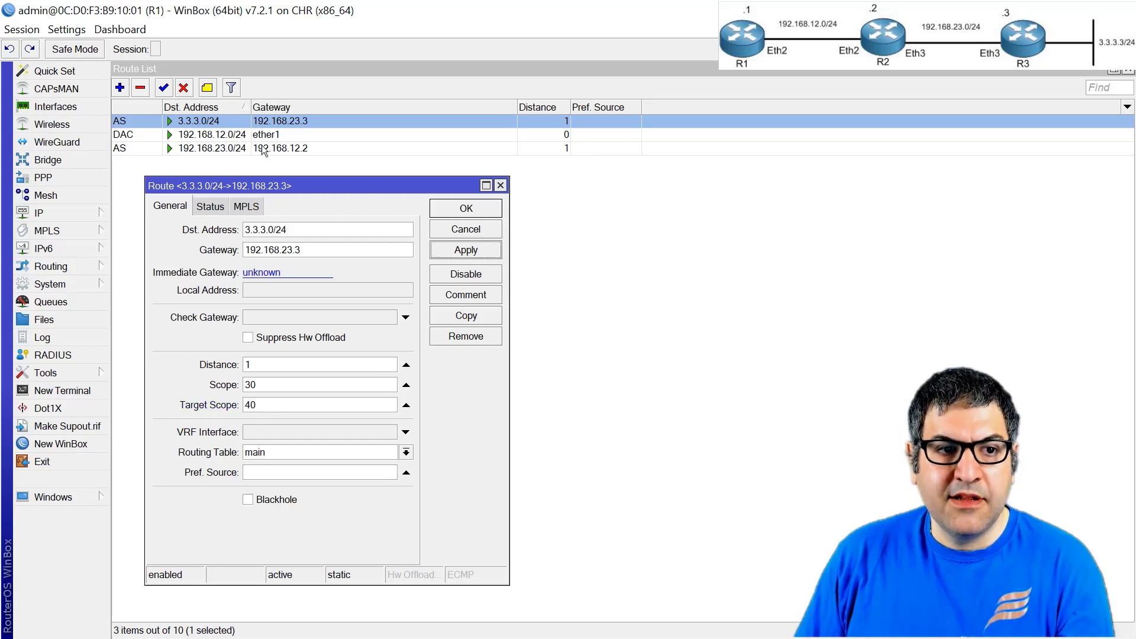
click(438, 212)
- Set the target scope of the 3.3.3.0/24 route to 25, below the next-hop route's scope, and save it
double_click(254, 122)
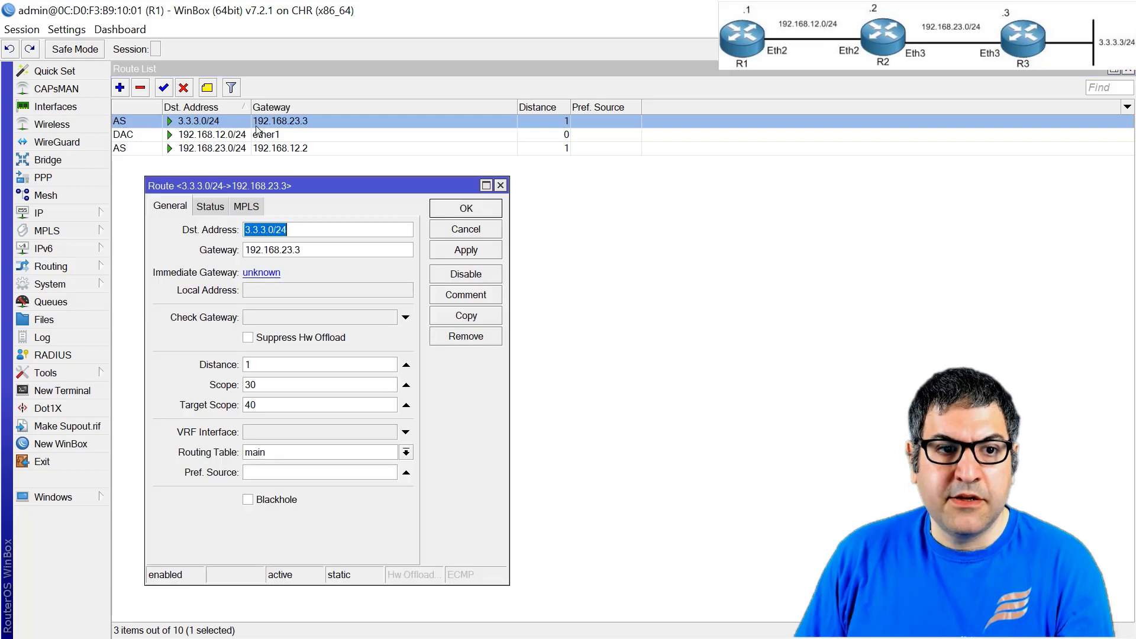
double_click(251, 405)
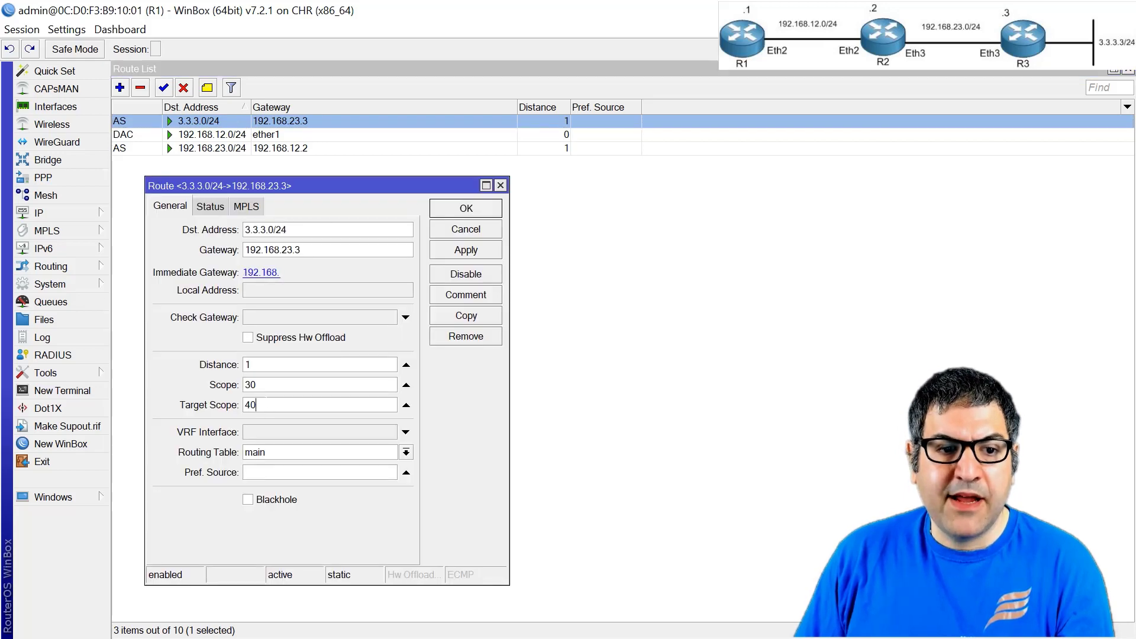
text(25)
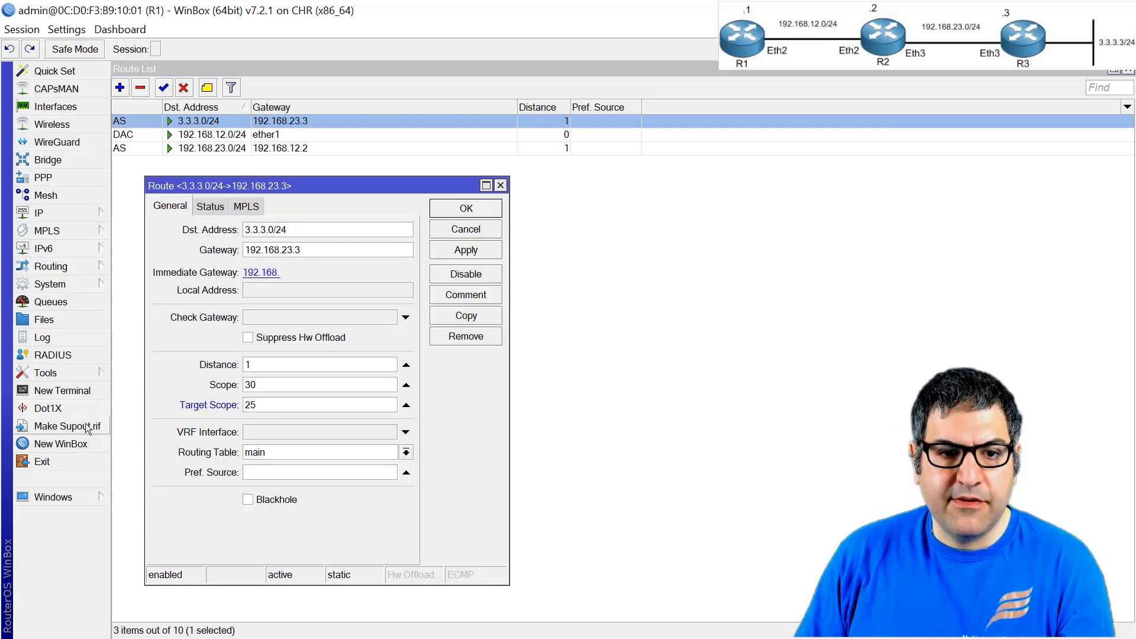
click(466, 250)
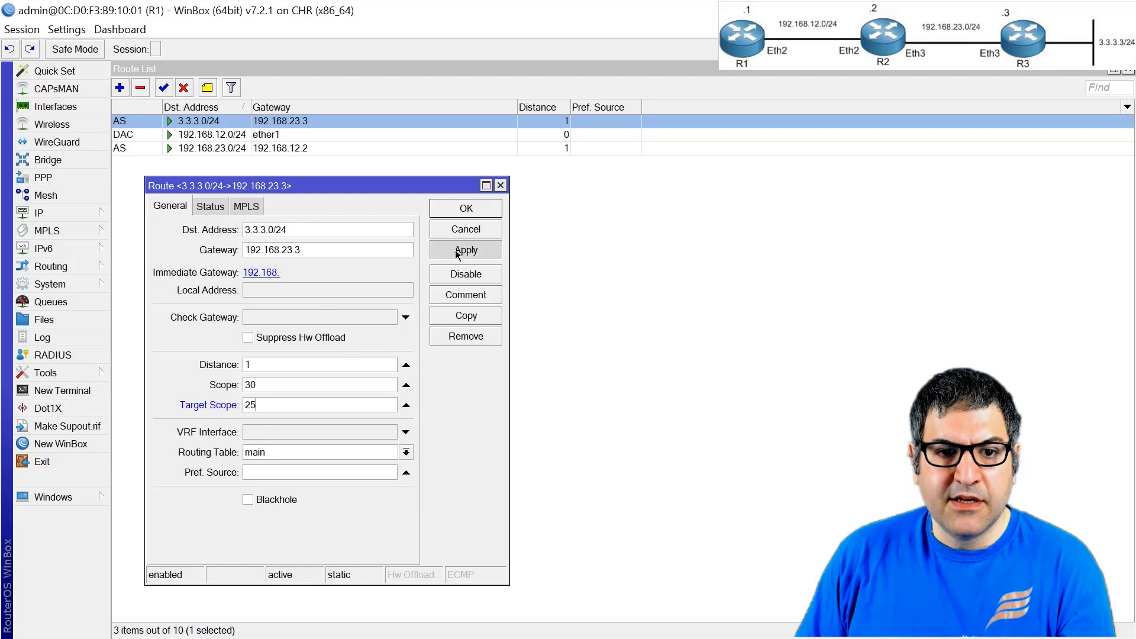
click(465, 209)
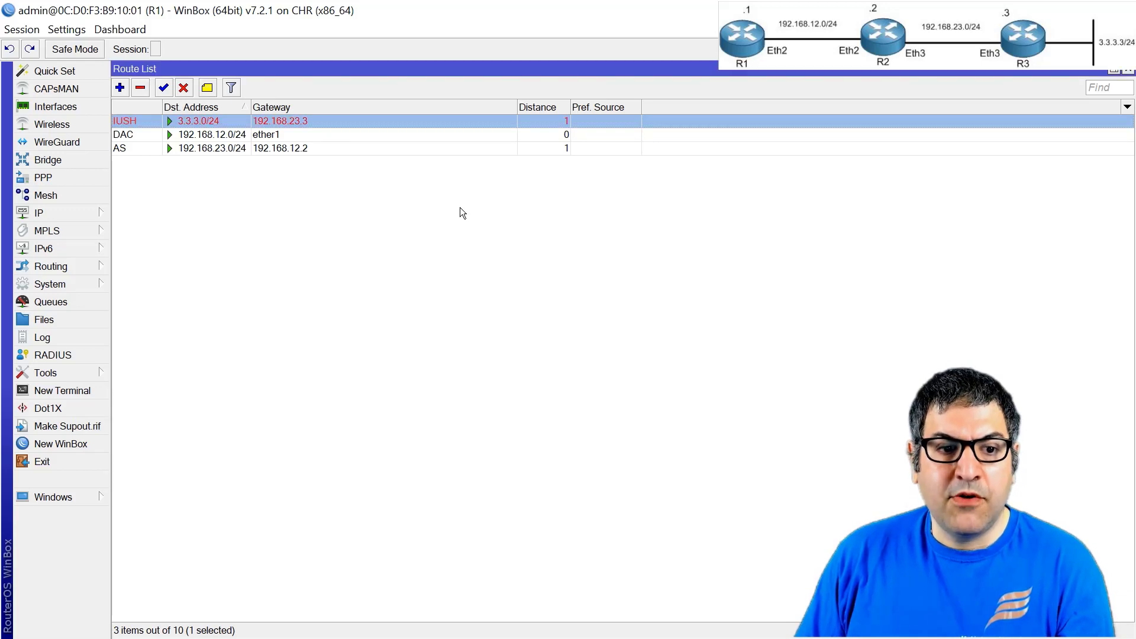
- Set the target scope of the 3.3.3.0/24 route back to 30 and save the route
double_click(216, 121)
double_click(250, 405)
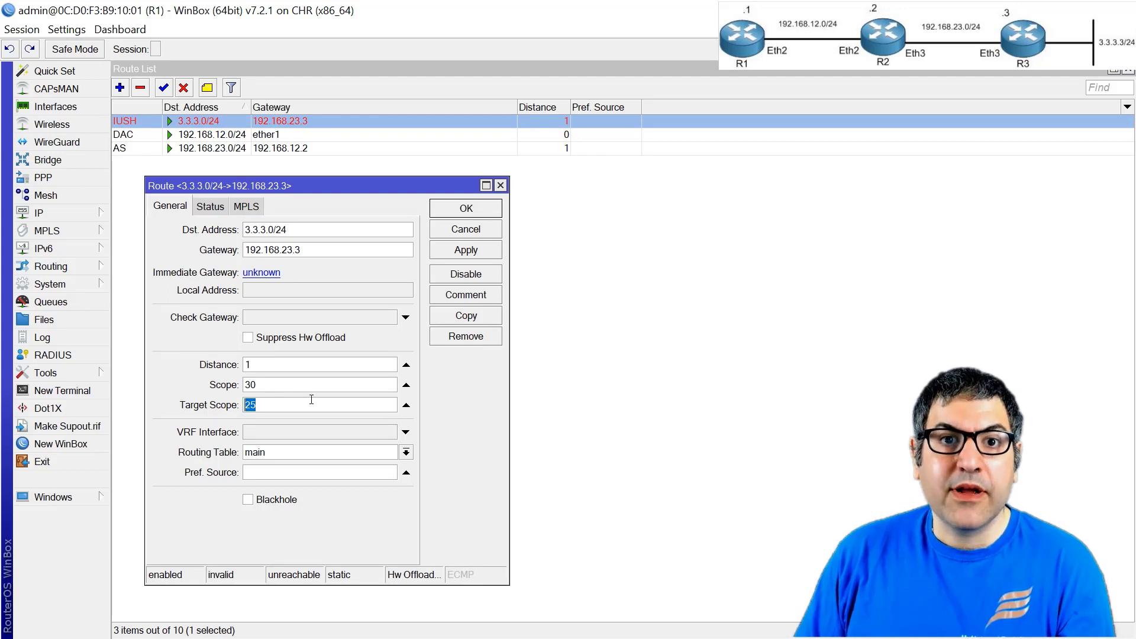
text(30)
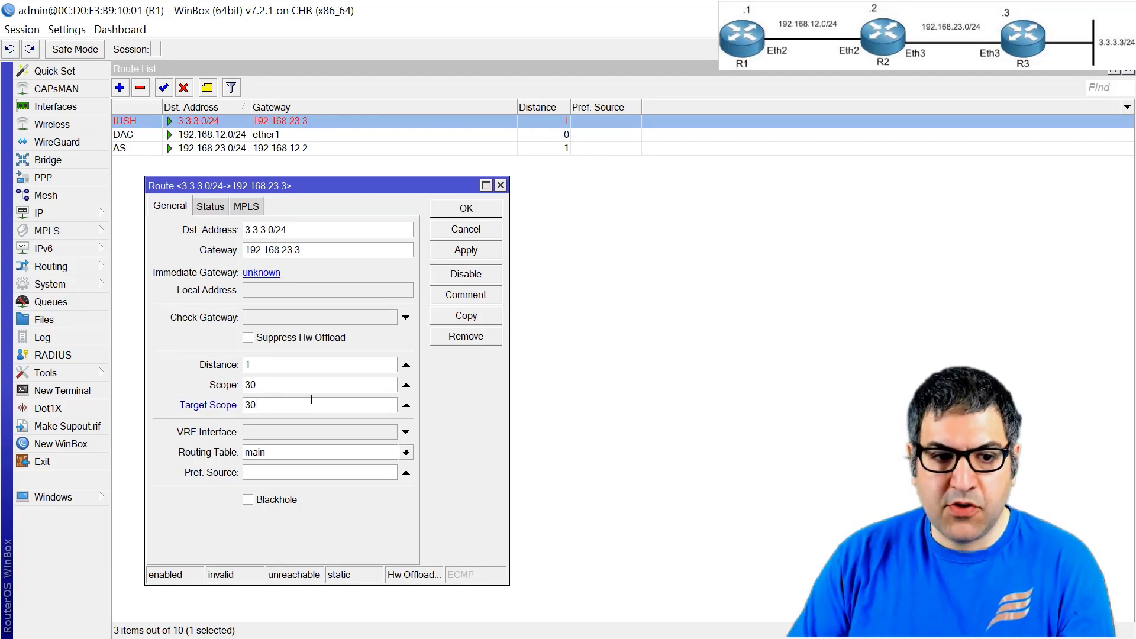
key(Return)
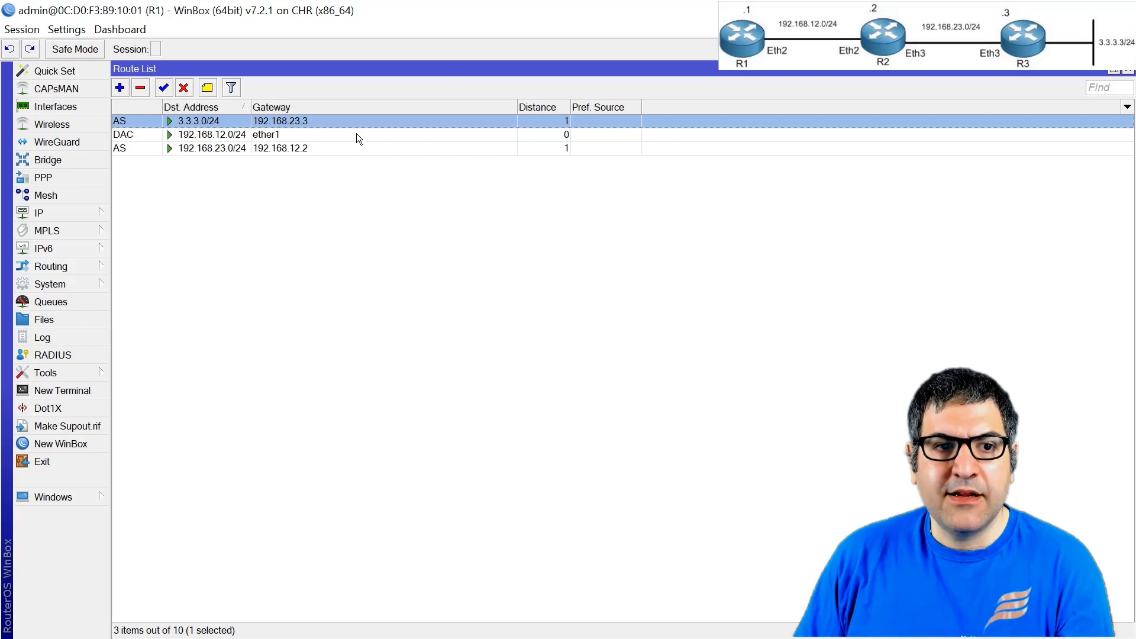